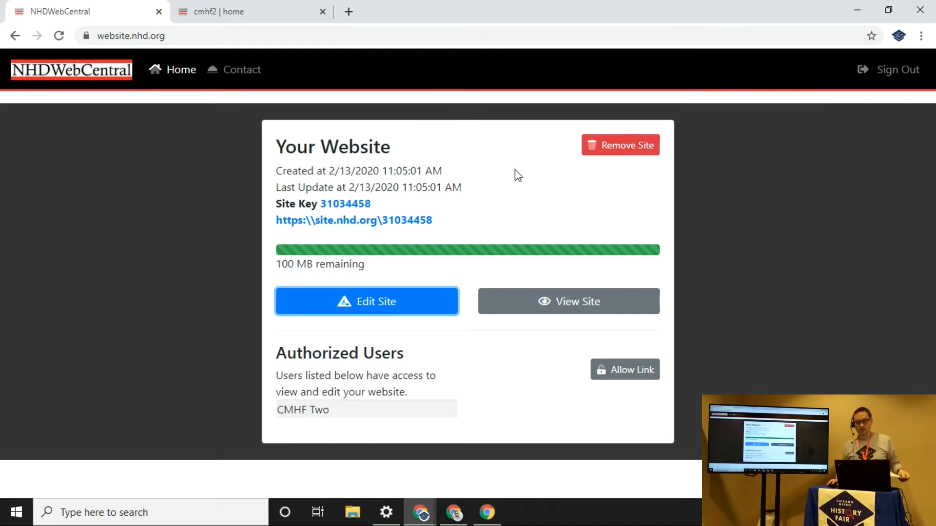
# - Switch to the incognito window with the sample hockey helmets website and open its Home page
pyautogui.moveTo(422, 511)
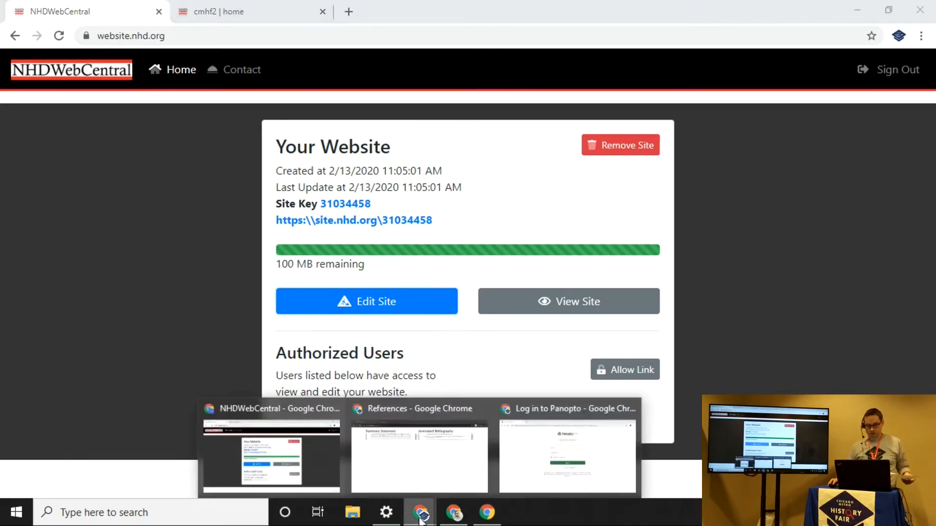
pyautogui.click(428, 468)
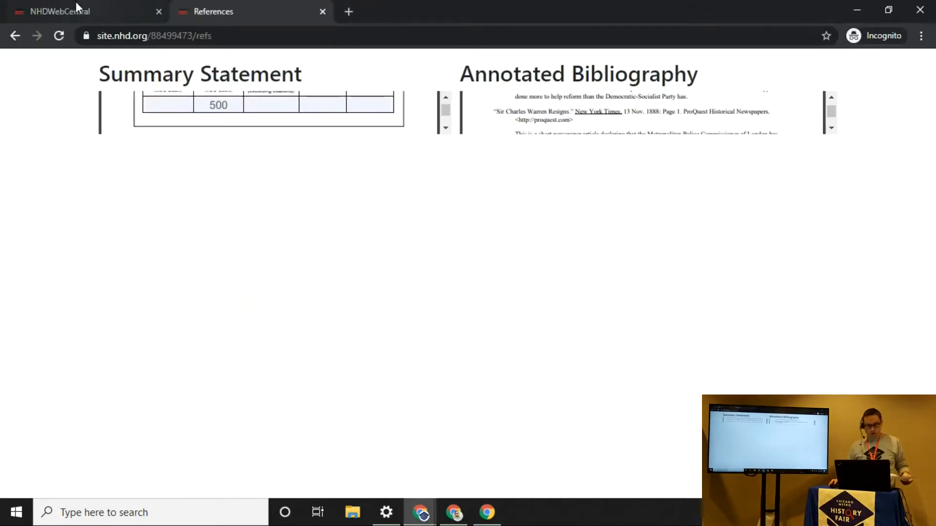
pyautogui.click(16, 35)
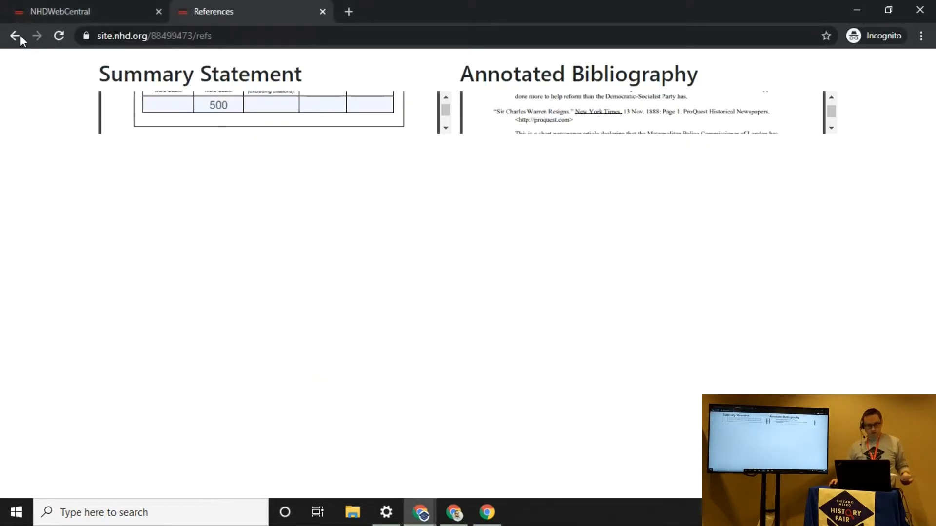
pyautogui.click(17, 35)
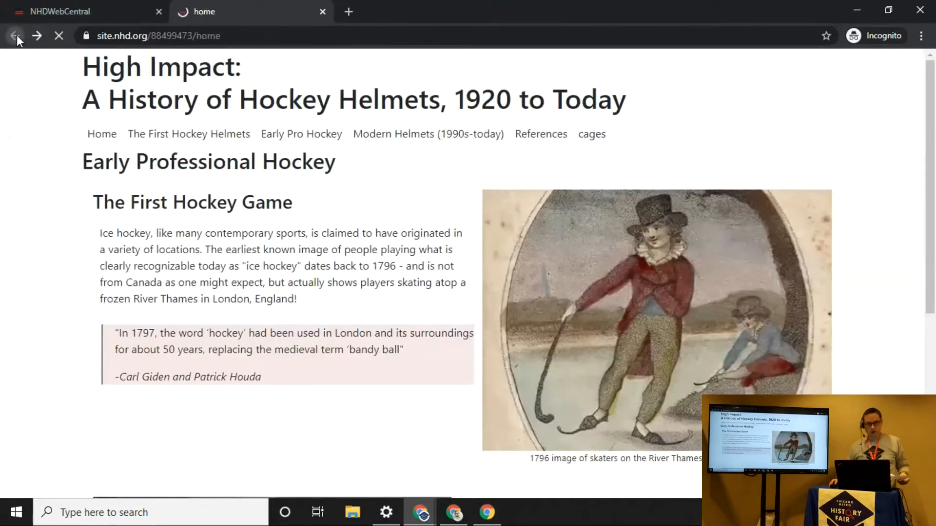
pyautogui.click(111, 138)
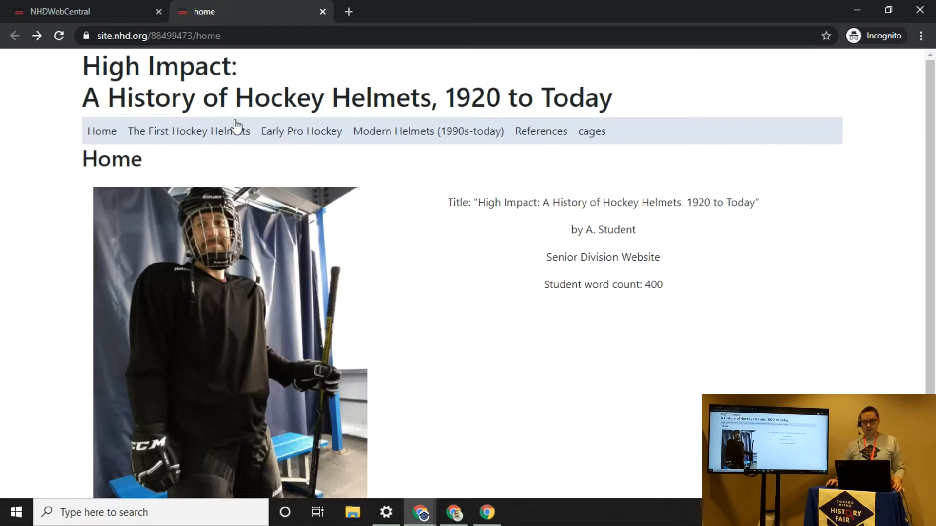
# - Open the sample site's Early Pro Hockey page and examine its text, image and caption layout
pyautogui.click(307, 132)
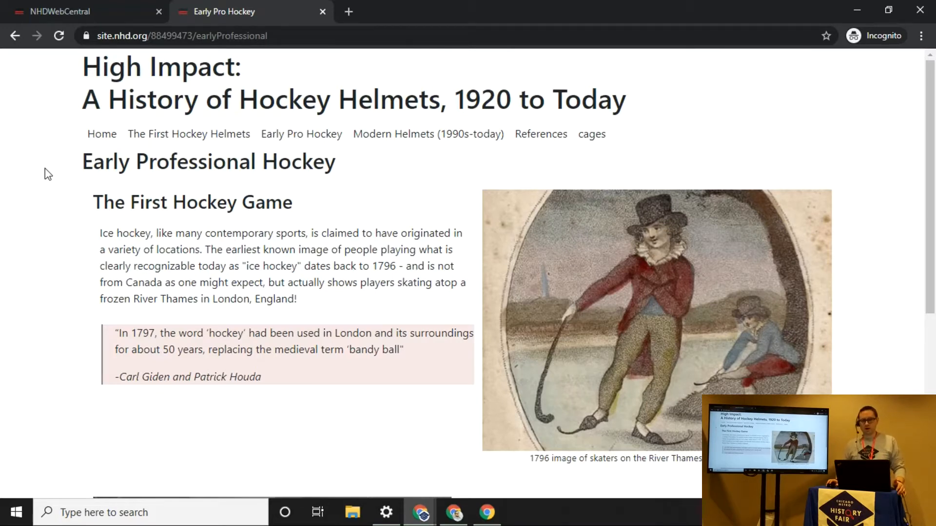
pyautogui.scroll(-3, 45, 170)
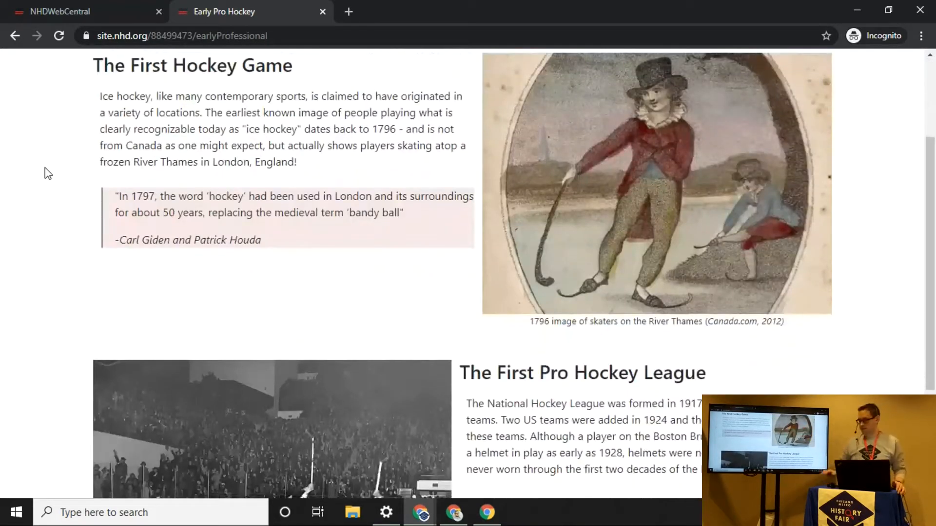
pyautogui.scroll(-4, 44, 177)
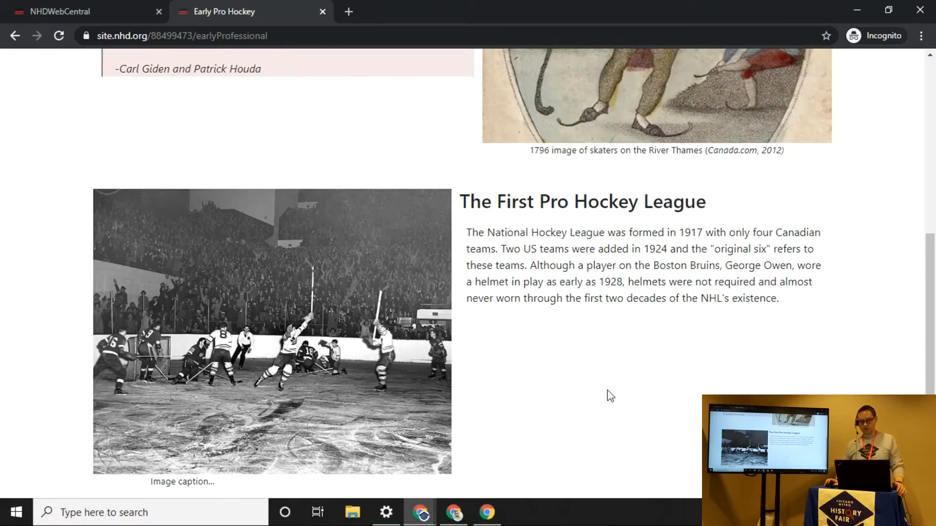
pyautogui.scroll(6, 601, 387)
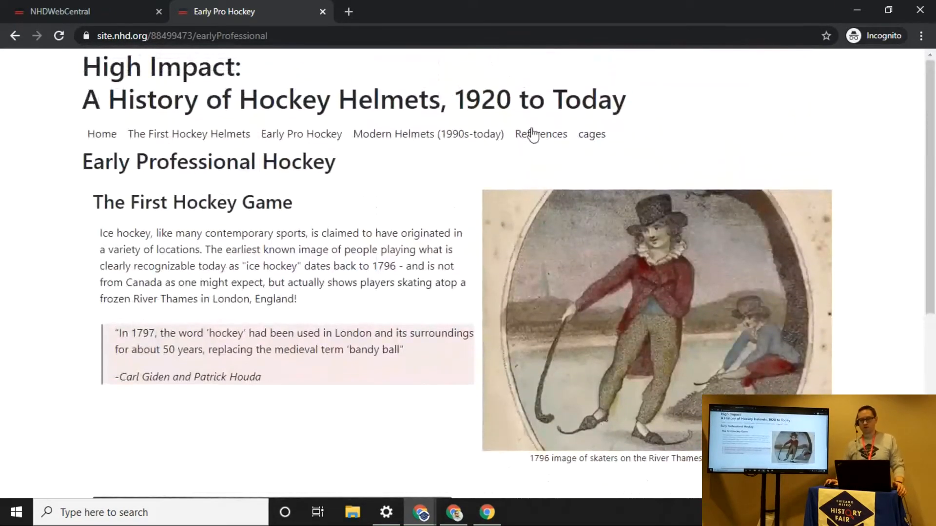
# - Open the sample site's References page and look through the embedded Summary Statement and Annotated Bibliography
pyautogui.click(532, 136)
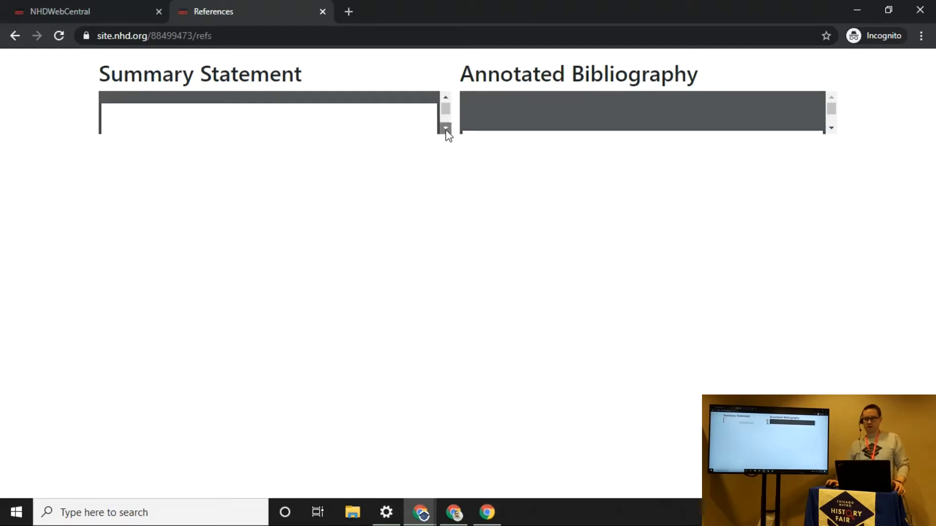
pyautogui.scroll(-5, 445, 130)
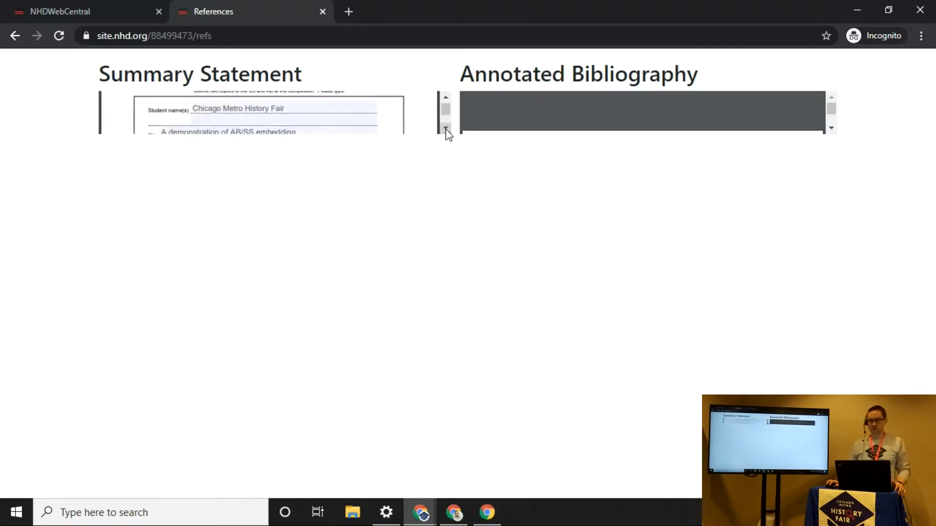
pyautogui.click(831, 129)
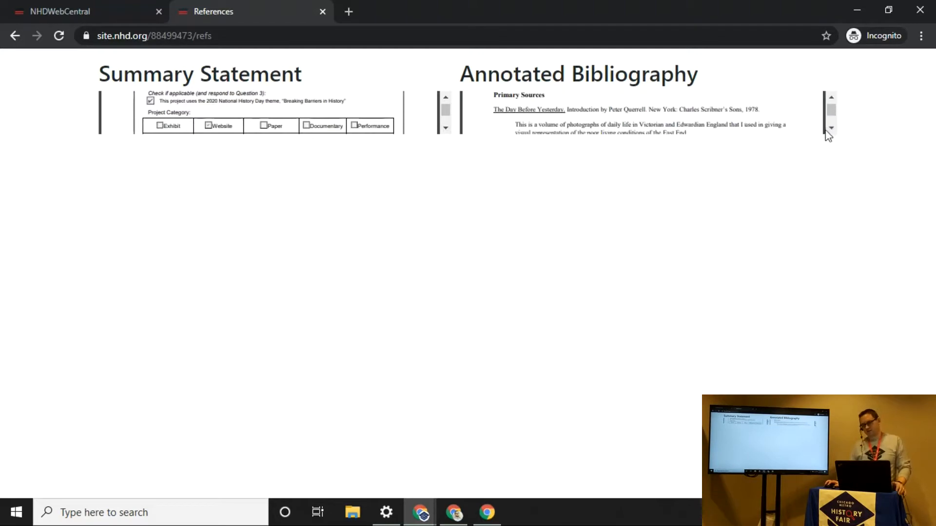
pyautogui.click(830, 129)
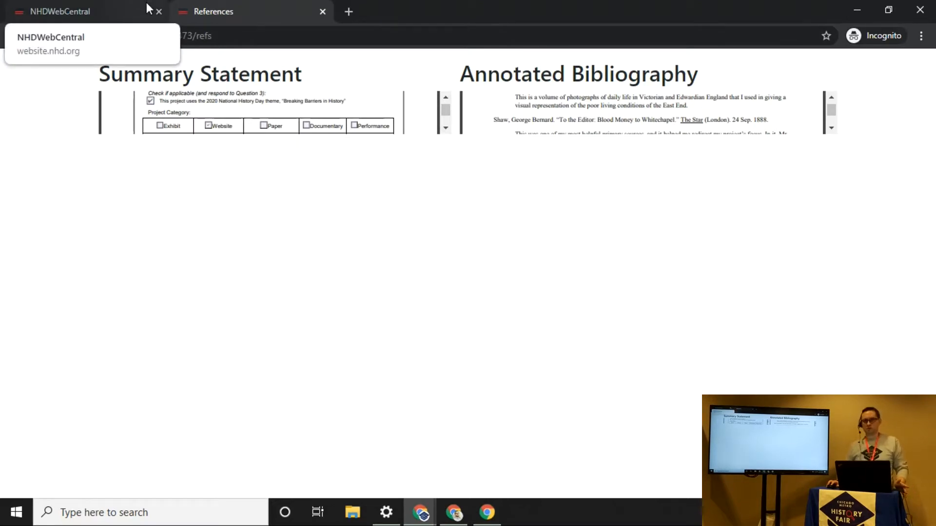
# - Return to the NHDWebCentral account window and close the open cmhf2 editor, discarding its unsaved changes
pyautogui.click(420, 513)
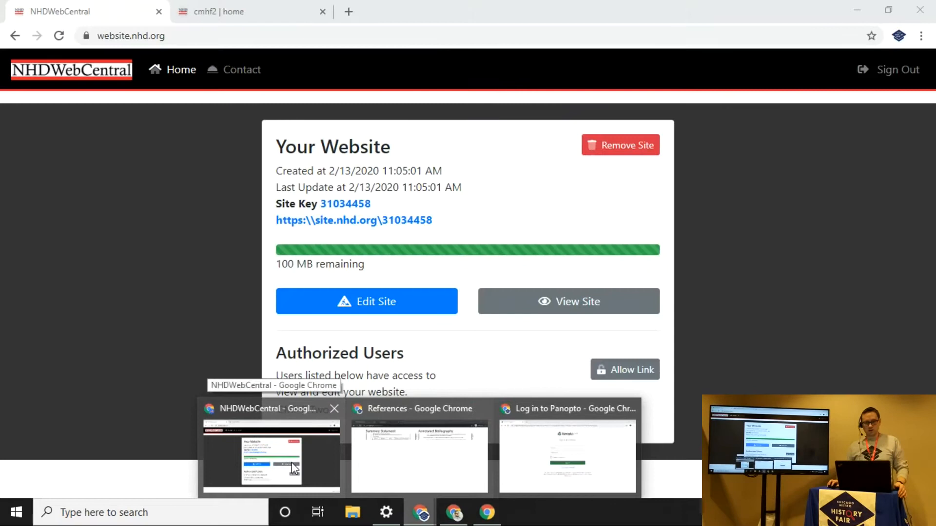
pyautogui.click(294, 469)
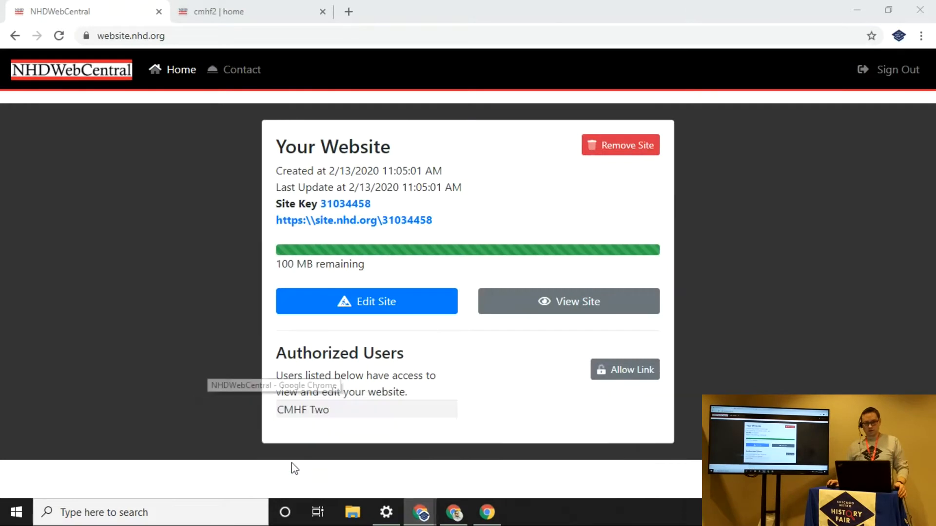
pyautogui.click(322, 12)
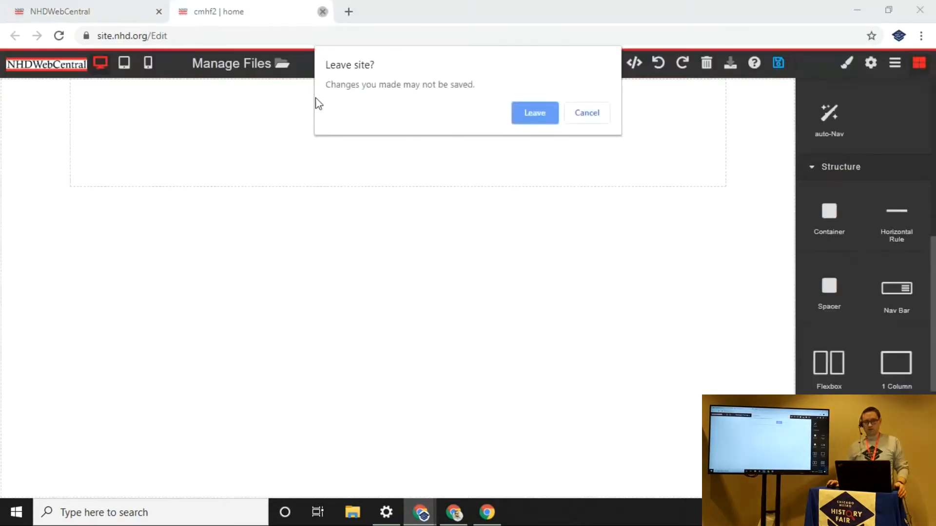
pyautogui.click(531, 117)
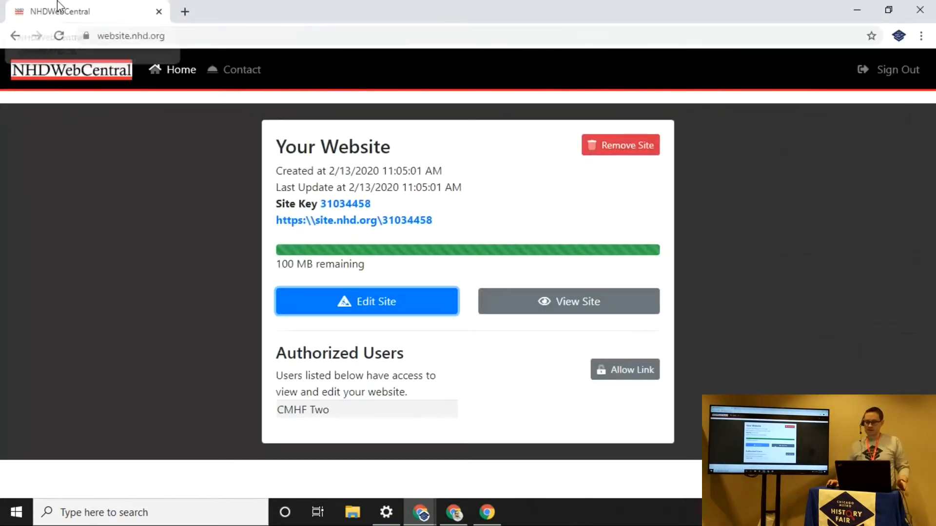
# - Open the website for editing and dismiss the outdated browser warning and the new features notice
pyautogui.click(378, 307)
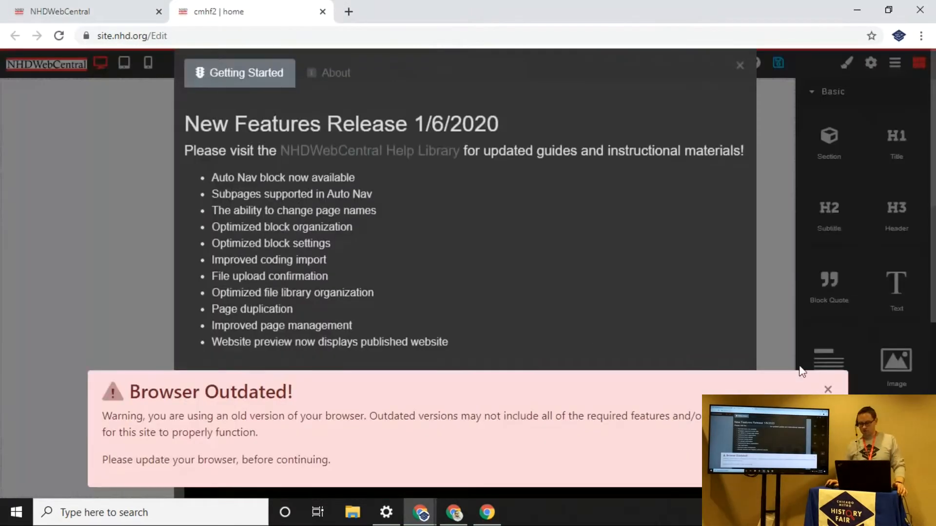
pyautogui.click(828, 390)
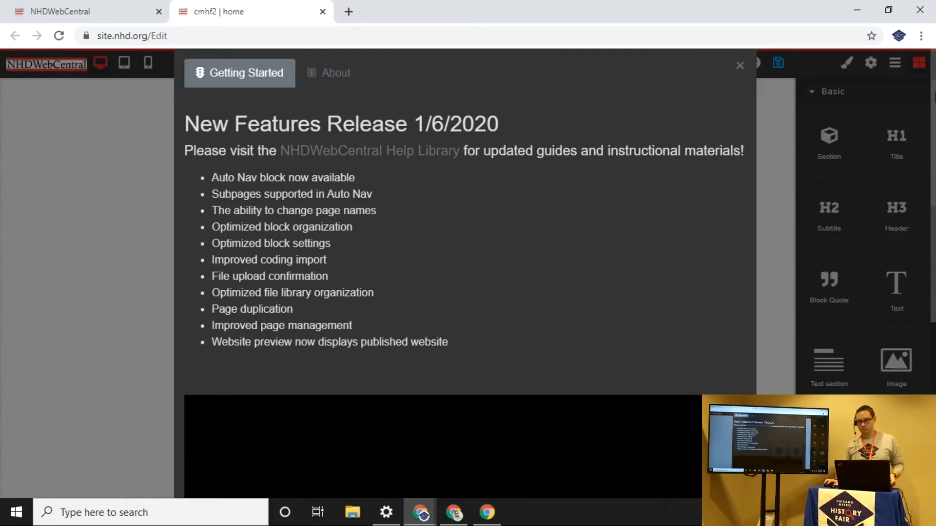
pyautogui.click(739, 66)
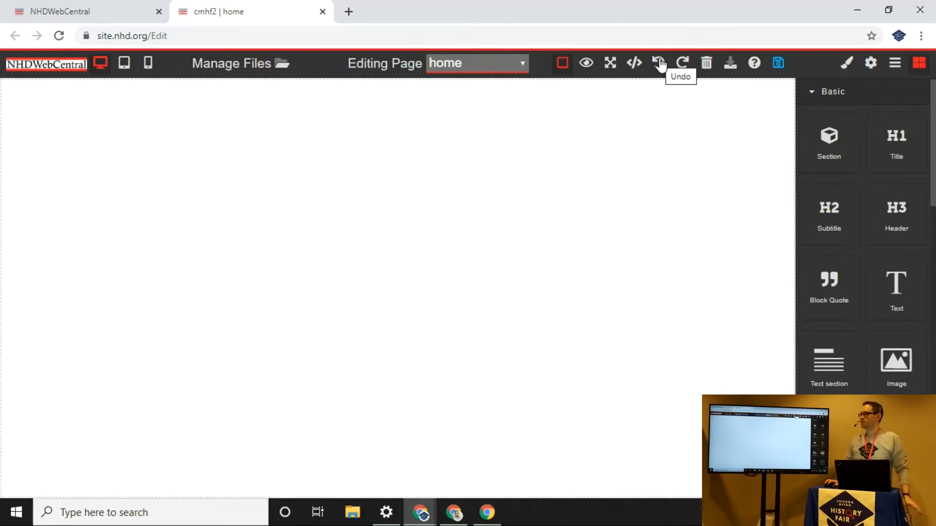
# - Reload the site editor and dismiss the browser warning and Getting Started notice again
pyautogui.click(60, 35)
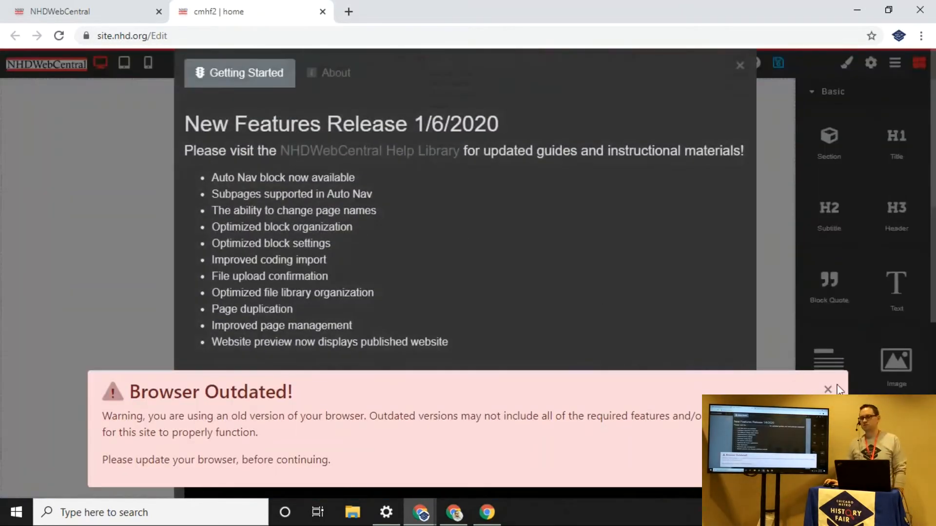
pyautogui.click(828, 390)
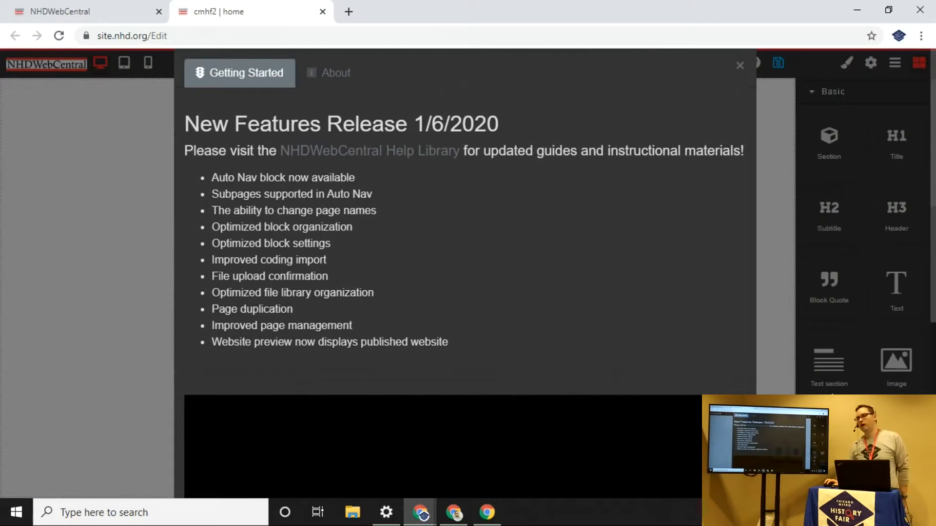
pyautogui.click(739, 66)
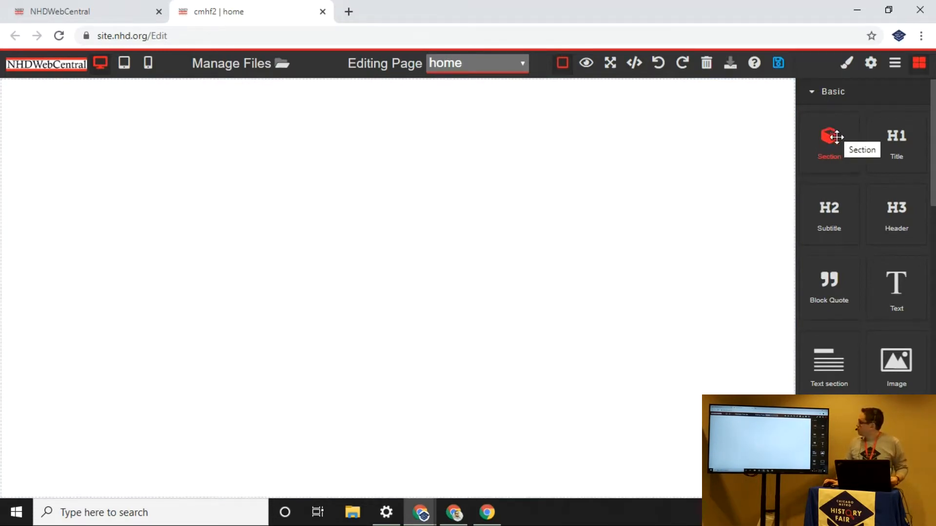
# - Add a Container block from the Structure group to the empty home page
pyautogui.scroll(-6, 836, 137)
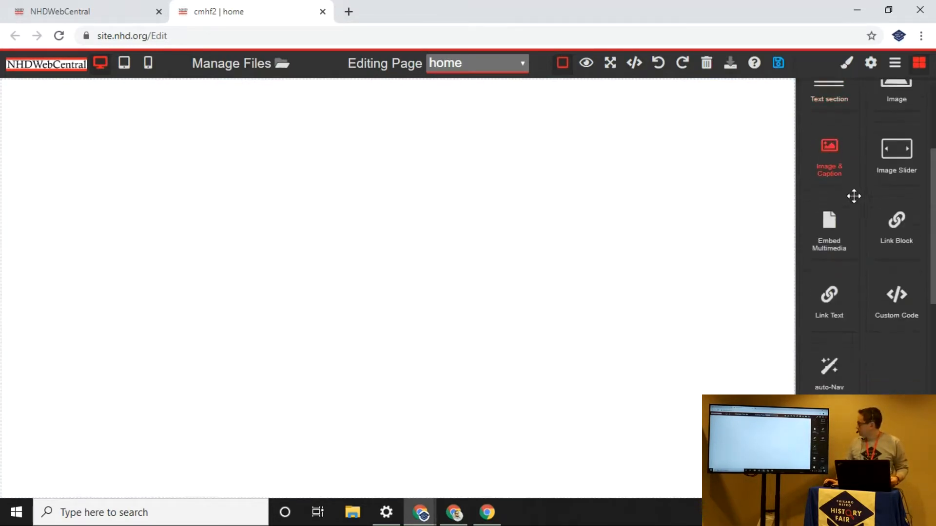
pyautogui.scroll(-4, 858, 215)
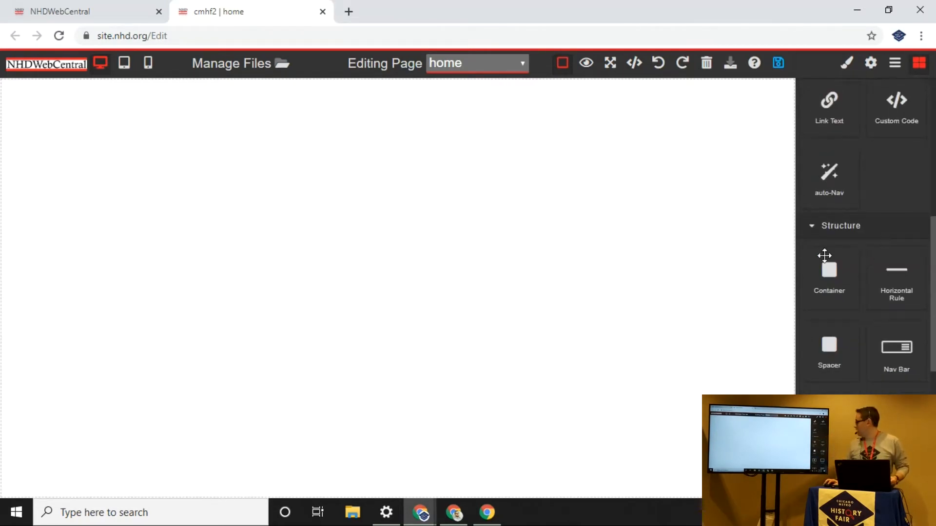
pyautogui.moveTo(829, 280); pyautogui.dragTo(509, 215)
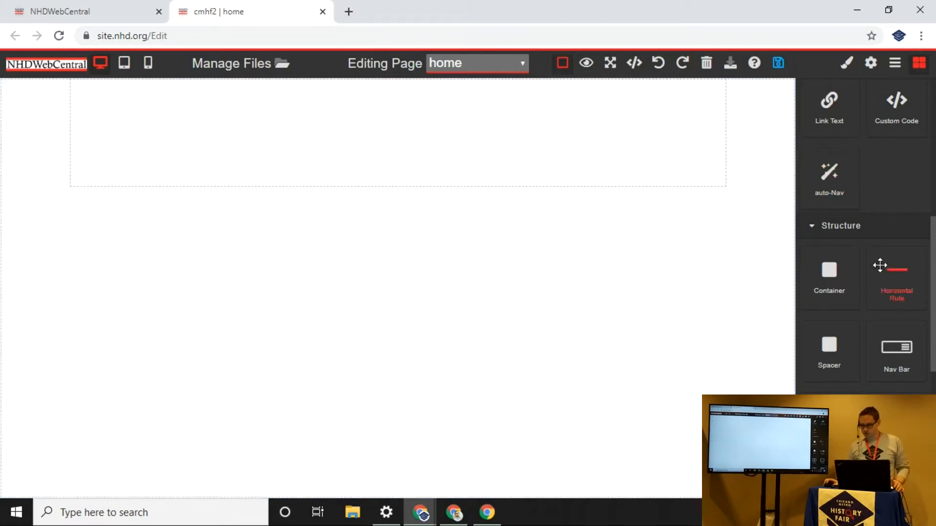
# - Search Google Images for "ice hockey" in a new browser tab
pyautogui.click(348, 12)
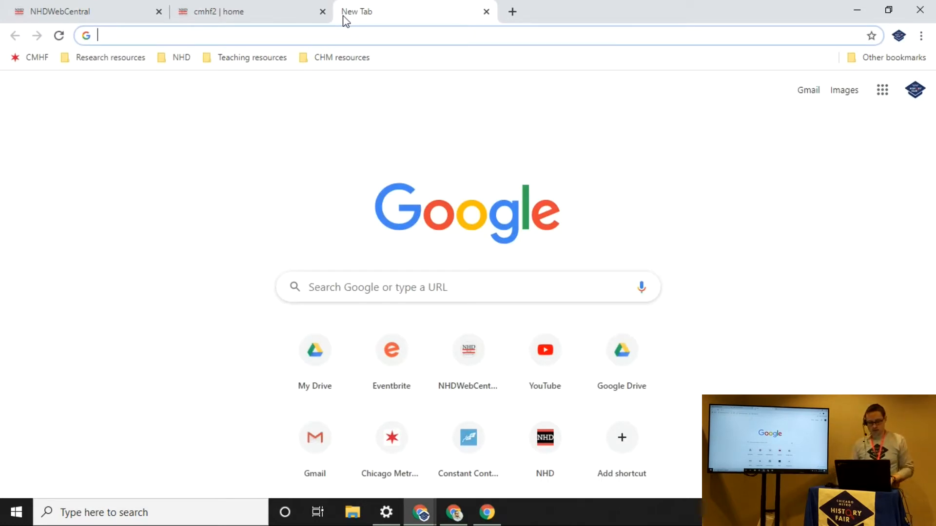
pyautogui.write('ice hockey')
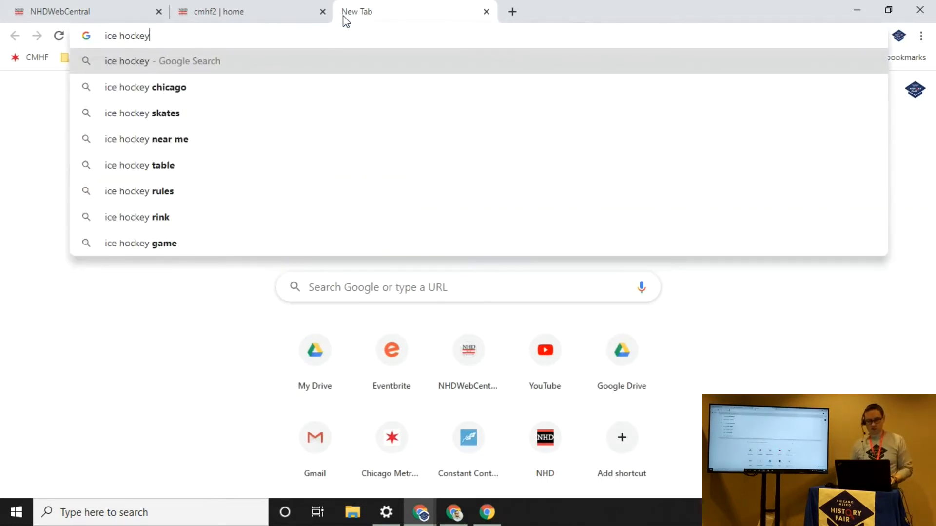
pyautogui.press('Return')
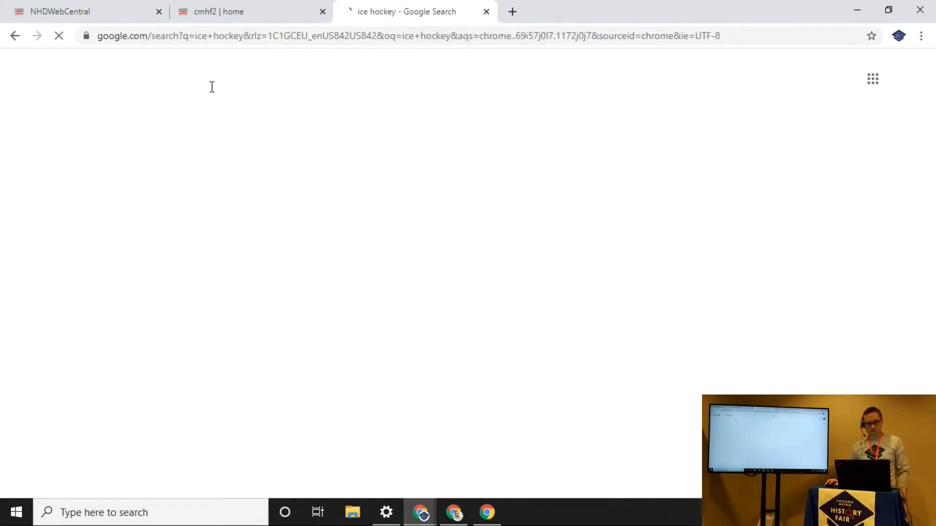
pyautogui.click(230, 123)
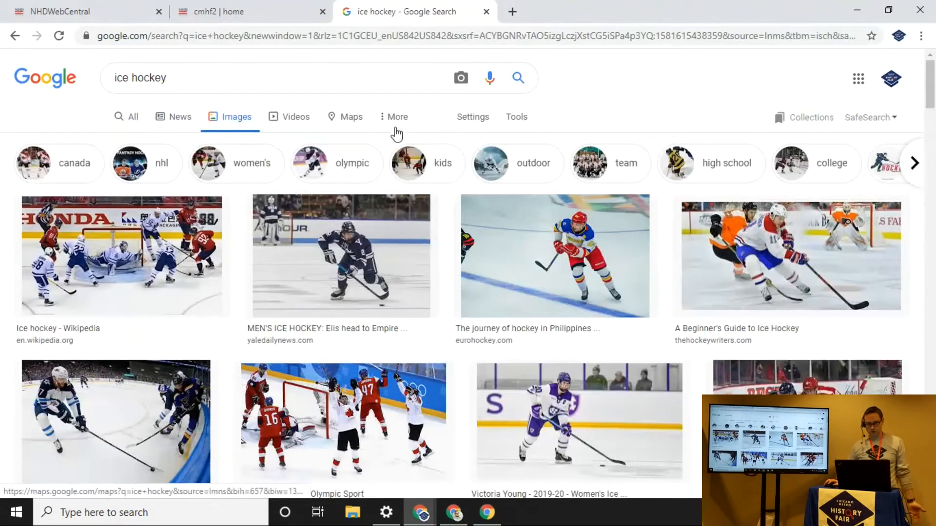
# - Filter the ice hockey image results to the Large size
pyautogui.click(510, 120)
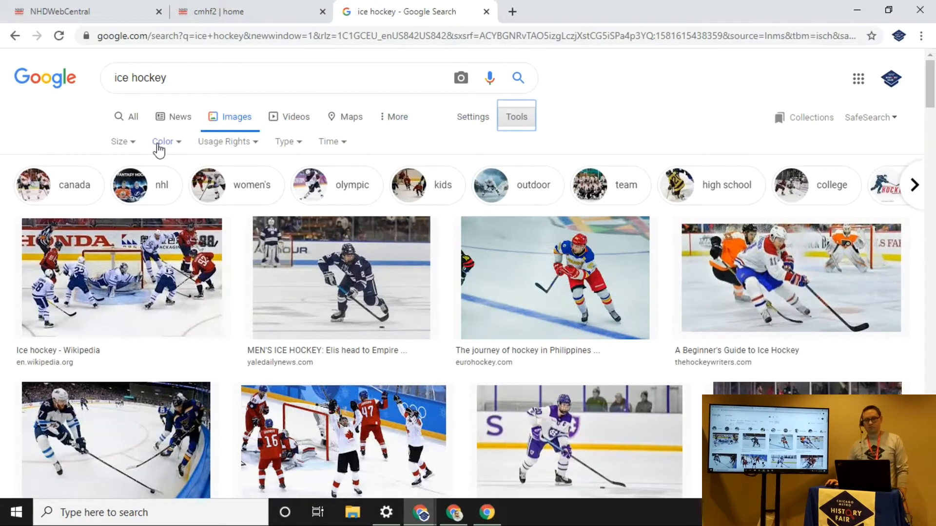
pyautogui.click(126, 144)
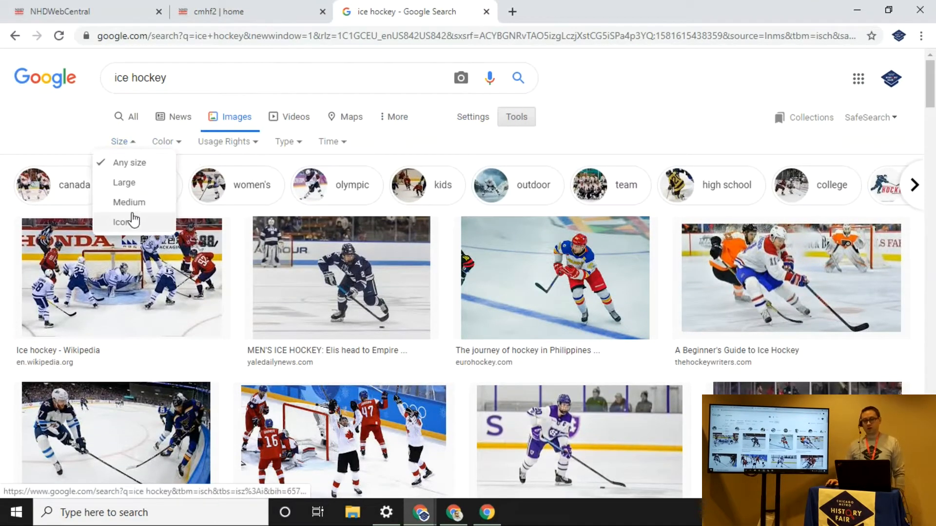
pyautogui.click(129, 186)
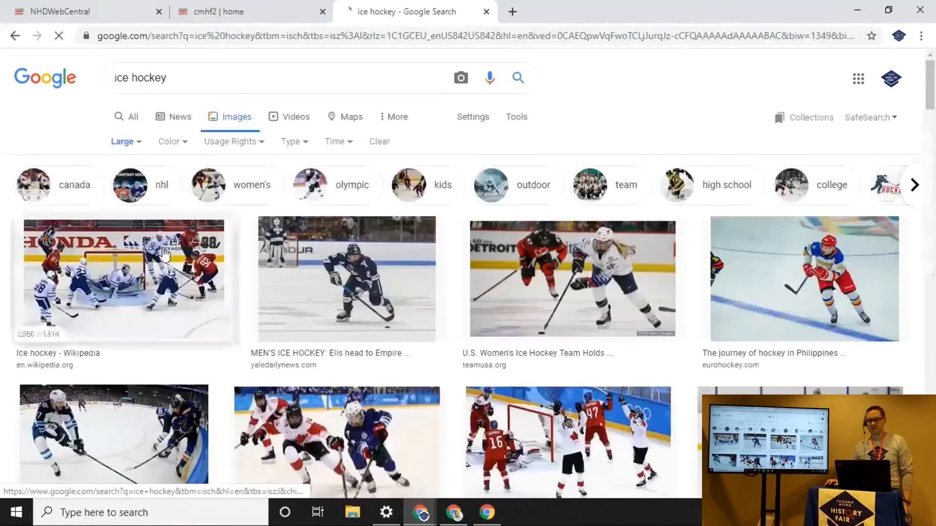
# - Open the Yale Daily News men's ice hockey photo at full size in its own browser tab
pyautogui.click(152, 270)
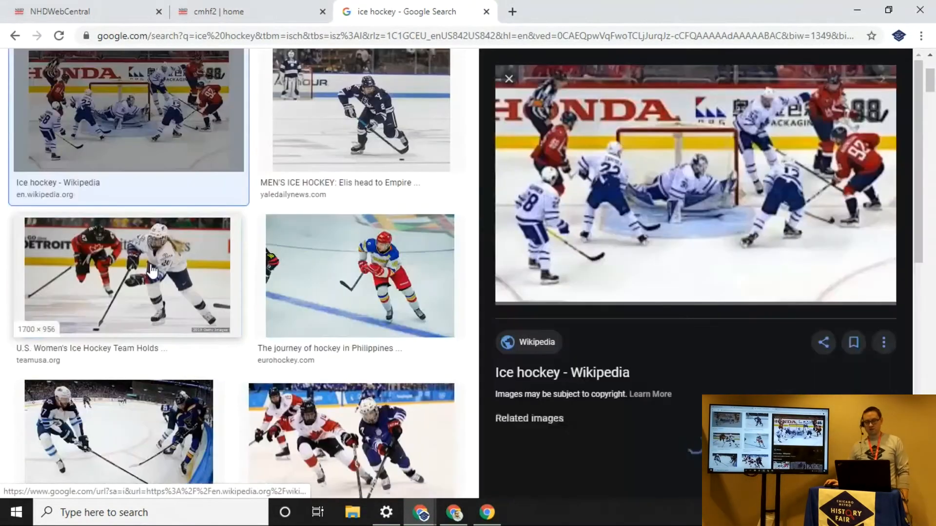
pyautogui.click(378, 117)
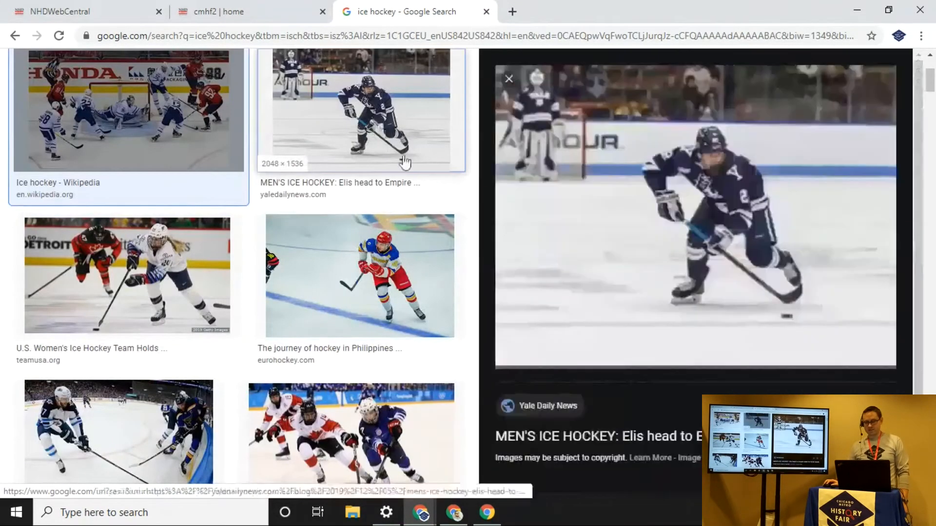
pyautogui.rightClick(631, 159)
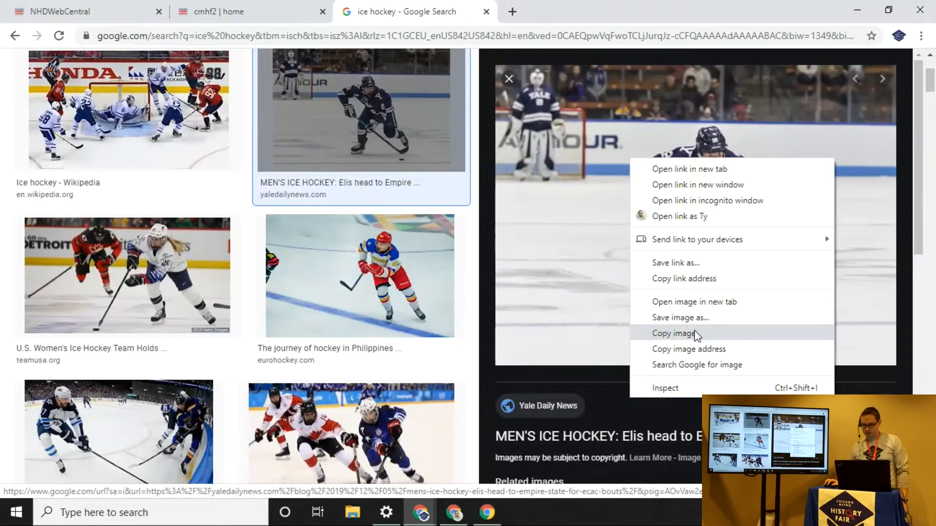
pyautogui.click(692, 304)
pyautogui.click(517, 10)
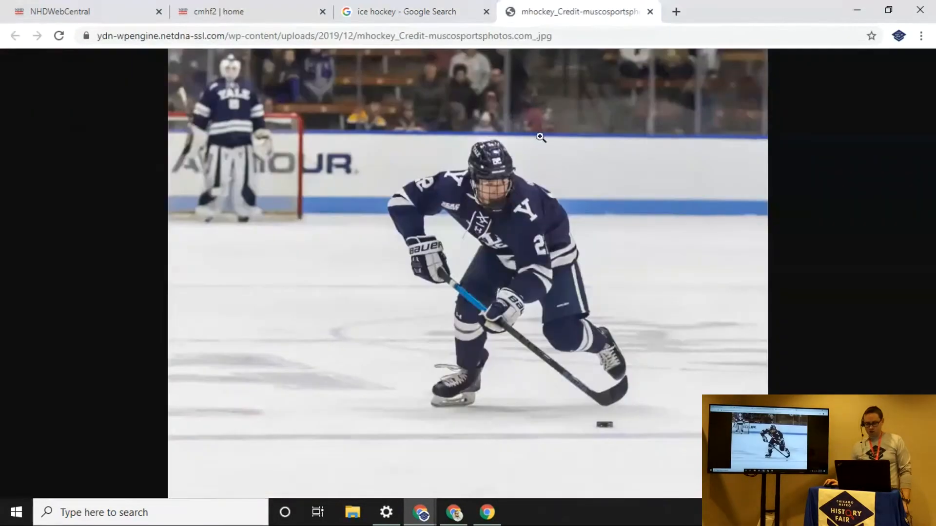
pyautogui.click(510, 191)
# - Save the full-size hockey photo as mhockey_Credit-muscosportsphotos.com_.jpg in a new Desktop folder named "hockey"
pyautogui.rightClick(463, 214)
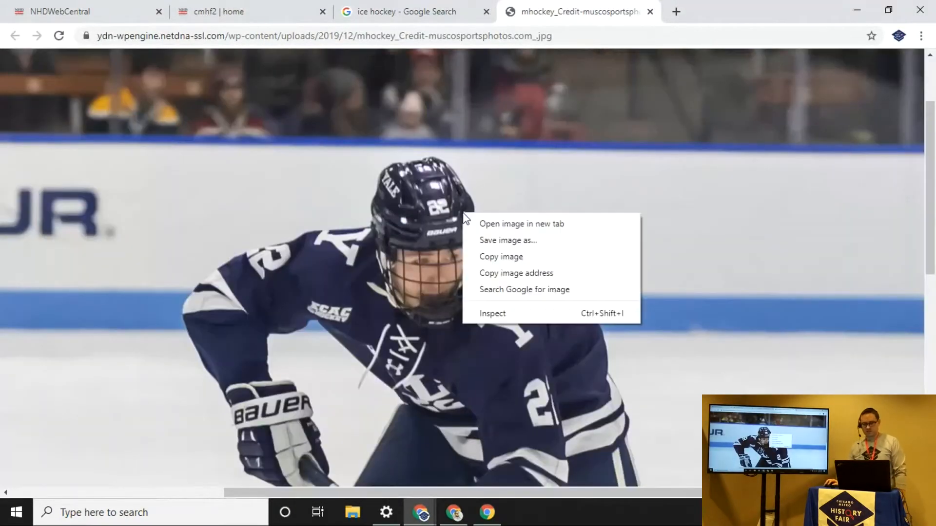
pyautogui.click(524, 242)
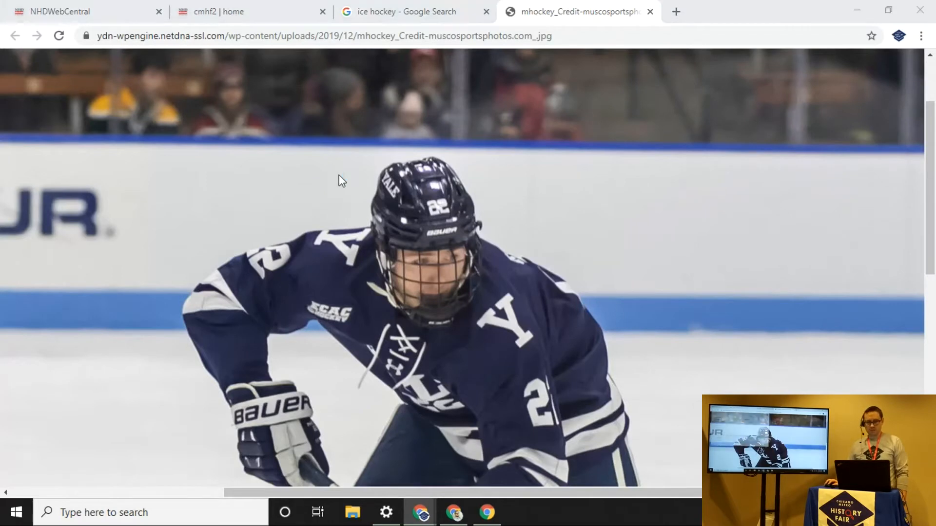
pyautogui.moveTo(109, 118); pyautogui.dragTo(105, 90)
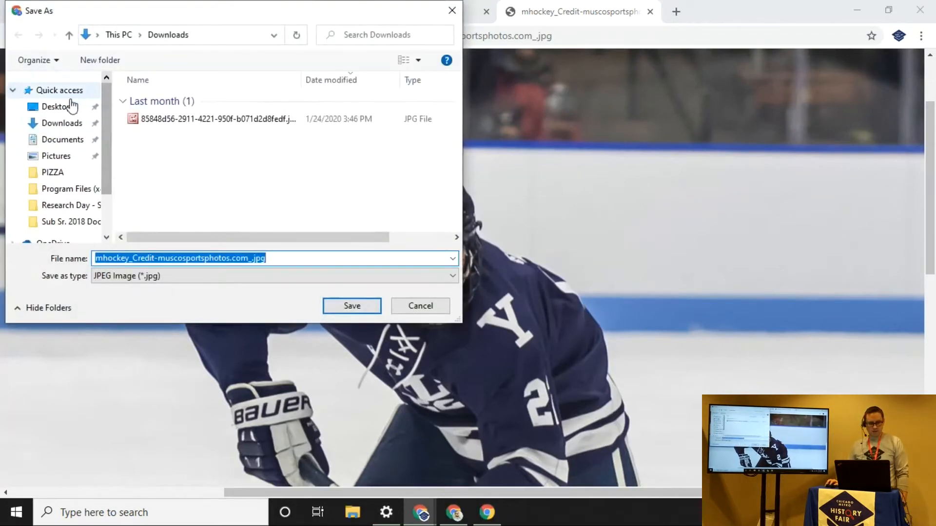
pyautogui.click(72, 105)
pyautogui.click(111, 61)
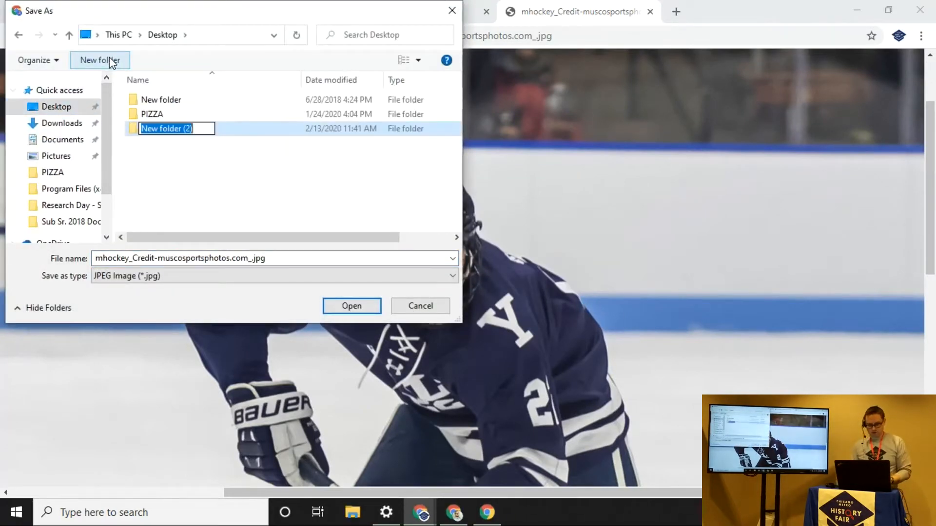
pyautogui.write('hockey')
pyautogui.press('Return')
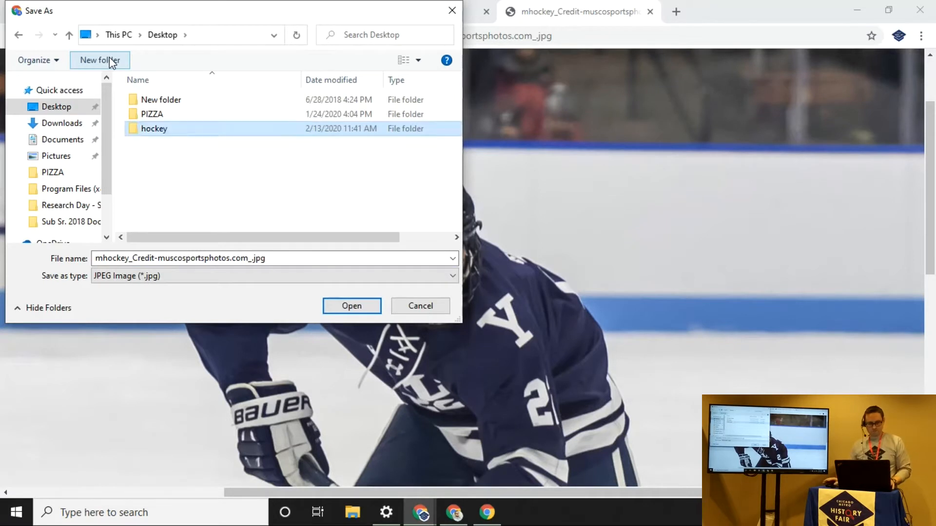
pyautogui.doubleClick(146, 130)
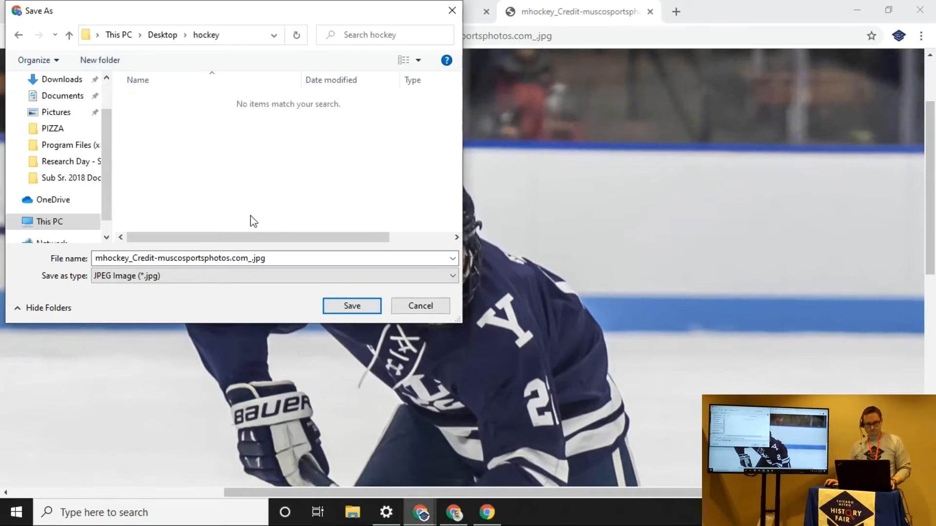
pyautogui.click(345, 303)
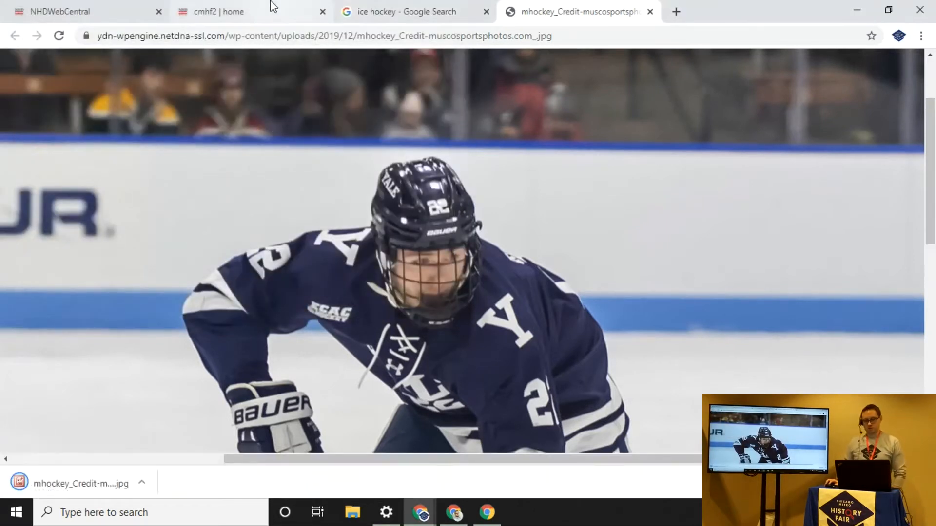
# - Return to the site editor and add a Basic Image block inside the container on the home page
pyautogui.click(200, 17)
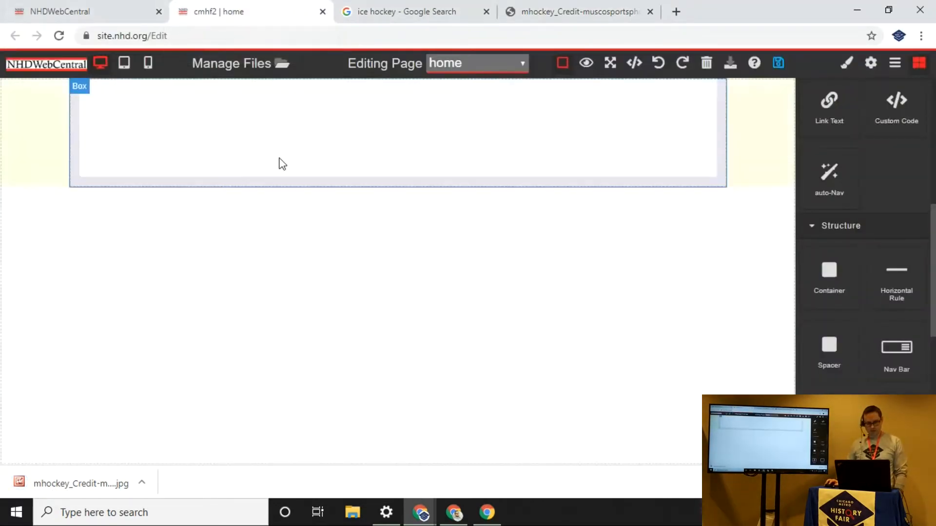
pyautogui.click(261, 117)
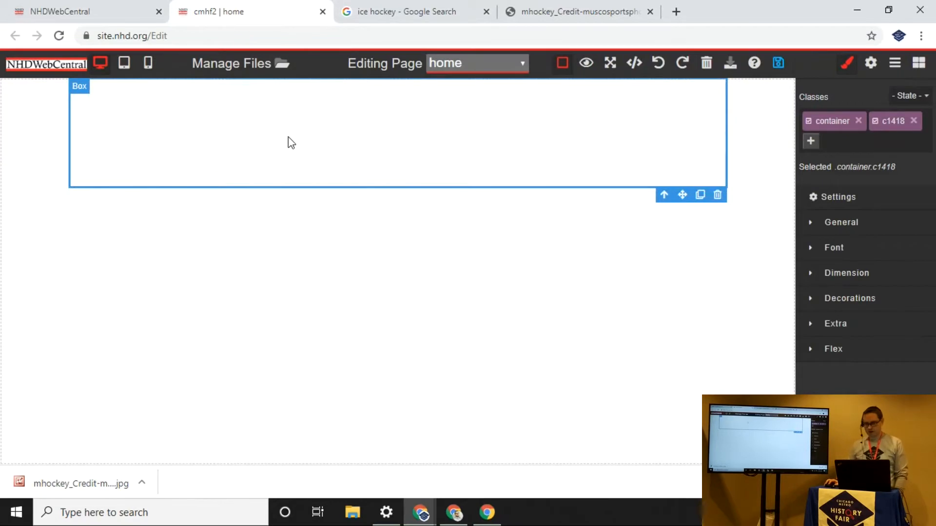
pyautogui.click(348, 335)
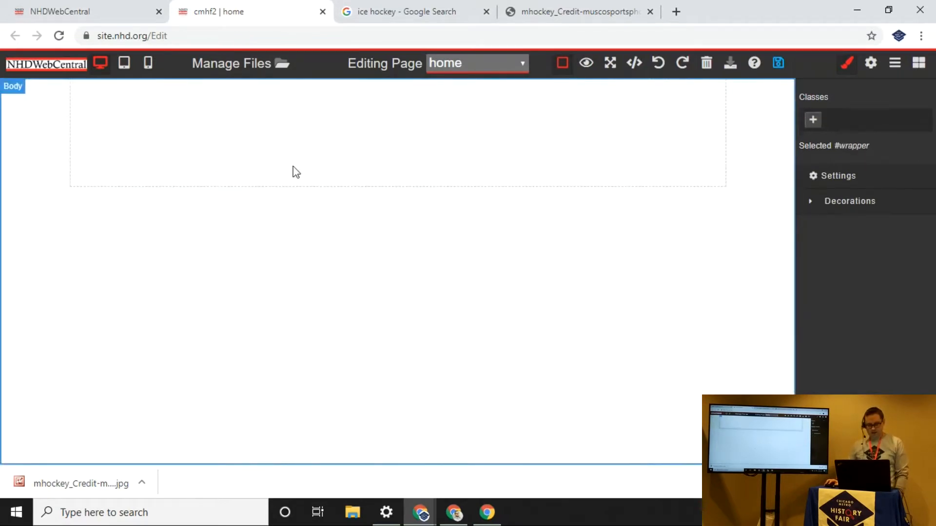
pyautogui.click(187, 128)
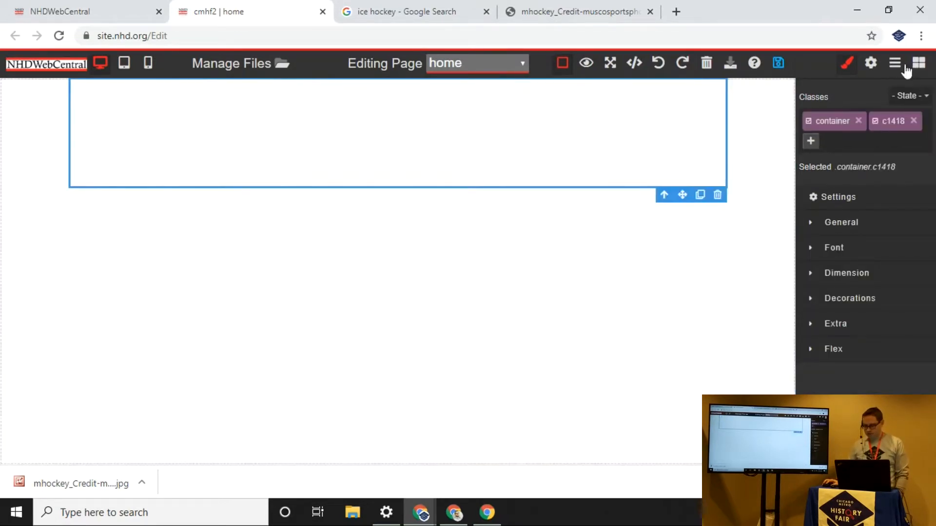
pyautogui.click(919, 63)
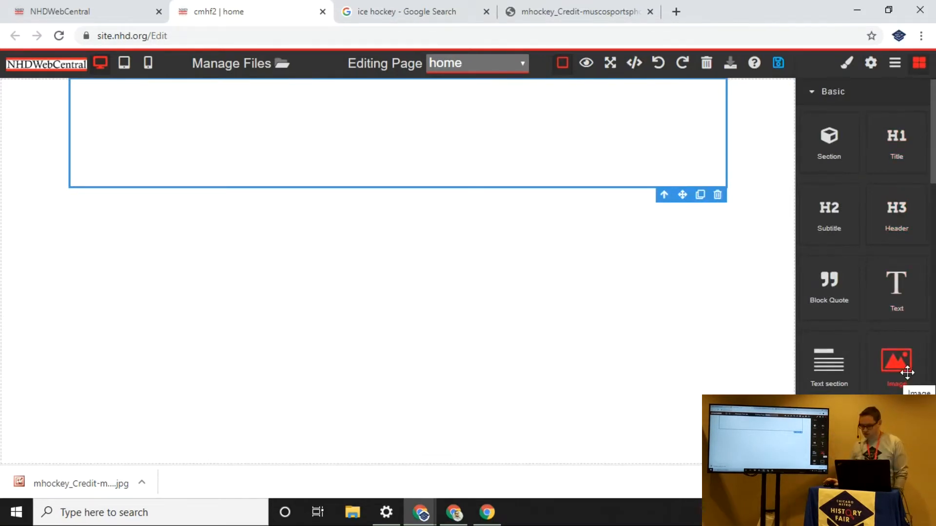
pyautogui.moveTo(907, 373); pyautogui.dragTo(516, 137)
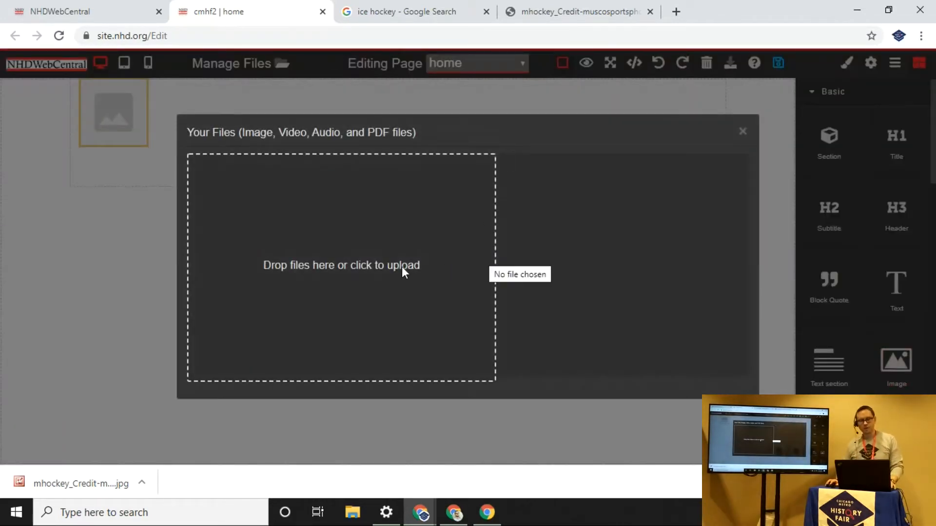
# - Upload mhockey_Credit-muscosportsphotos.com_.jpg from the Desktop hockey folder and use it as the image block's picture
pyautogui.click(371, 283)
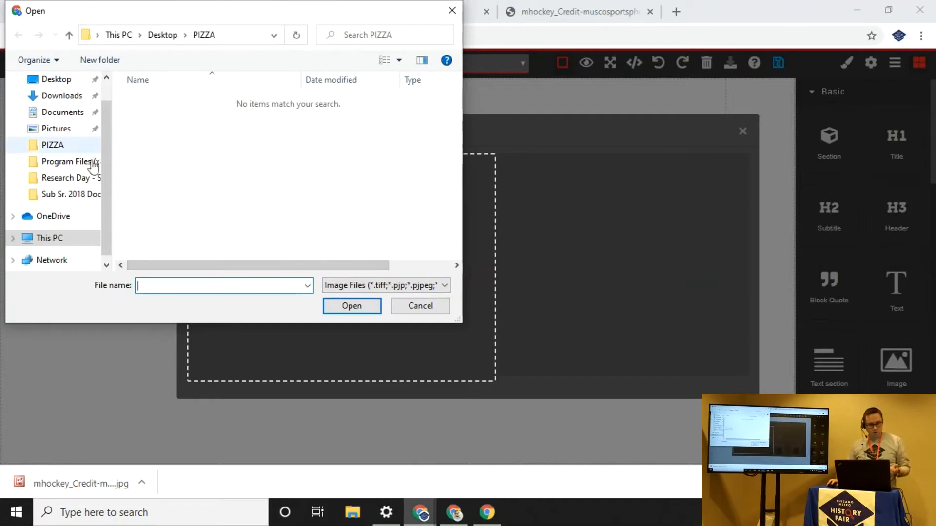
pyautogui.scroll(1, 106, 142)
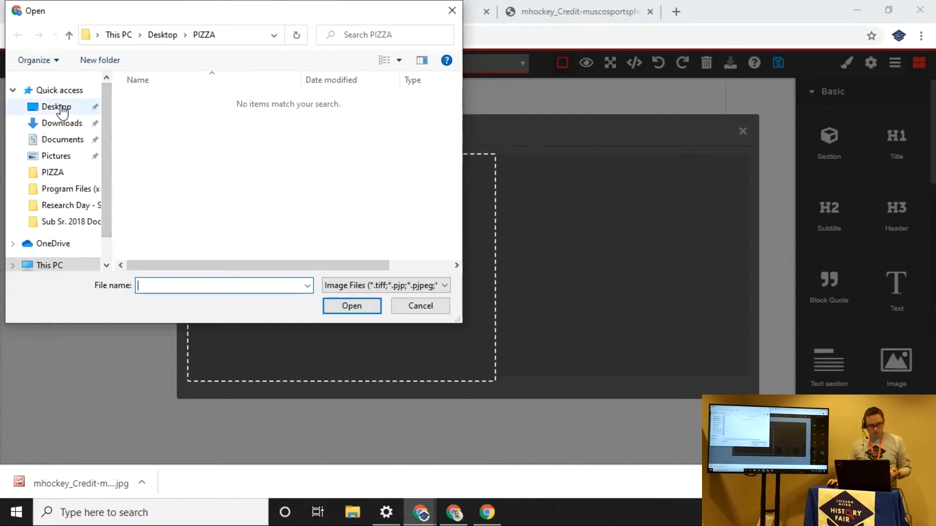
pyautogui.click(58, 107)
pyautogui.doubleClick(153, 99)
pyautogui.click(154, 100)
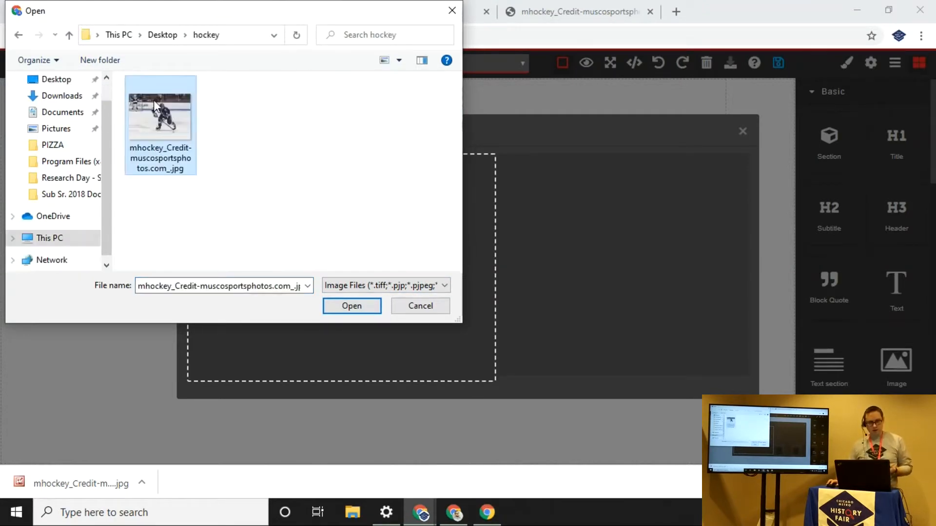
pyautogui.doubleClick(179, 126)
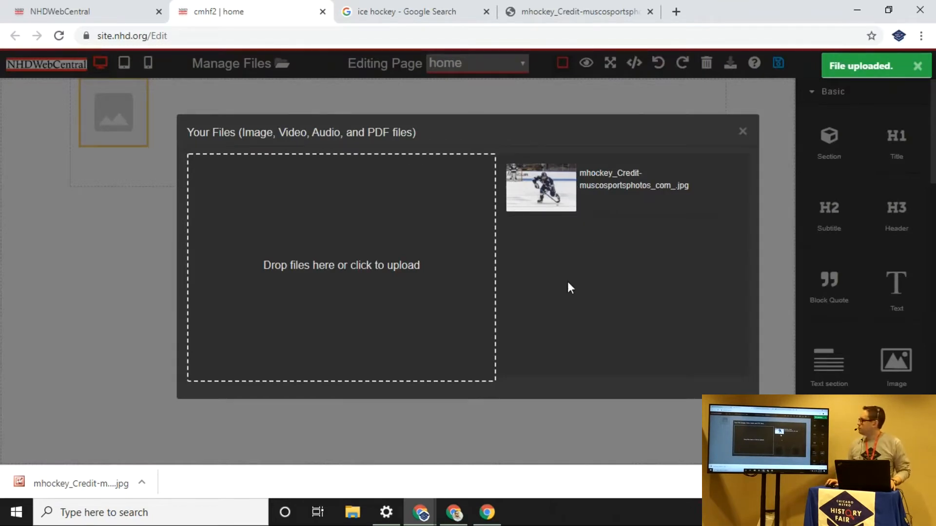
pyautogui.click(547, 183)
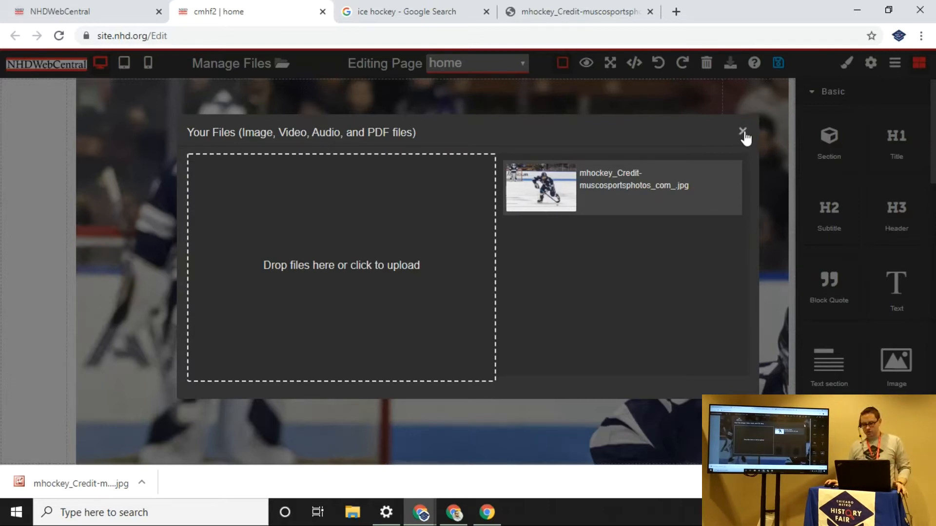
pyautogui.click(743, 132)
# - Save the home page, preview the live version with the oversized hockey photo, and return to the editor
pyautogui.click(778, 63)
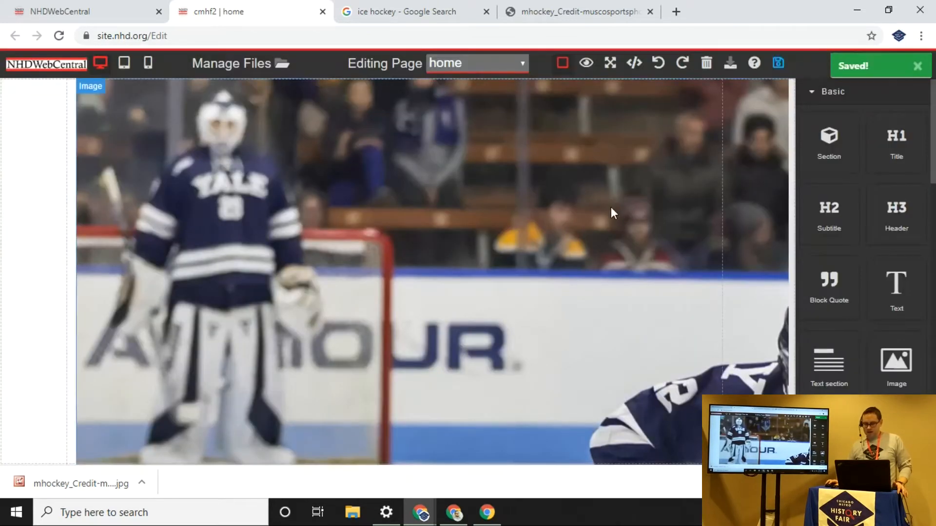
pyautogui.click(585, 64)
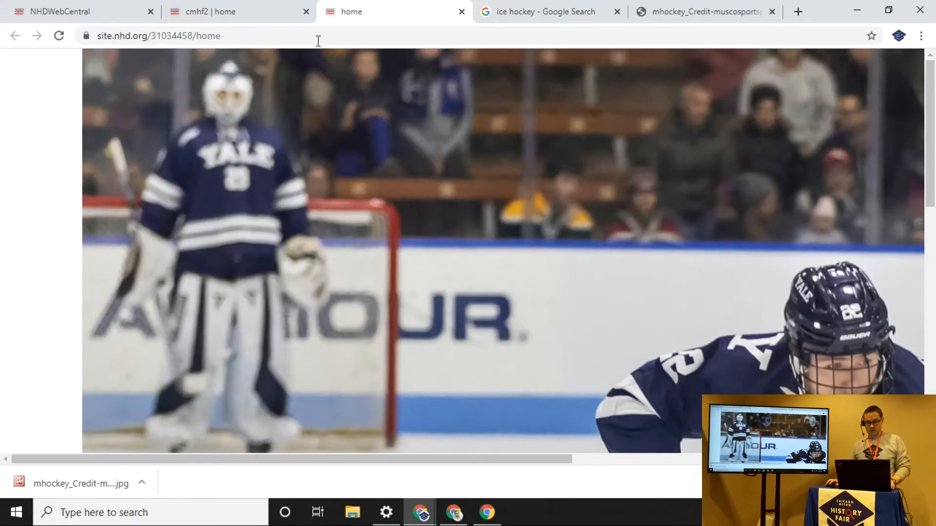
pyautogui.click(461, 11)
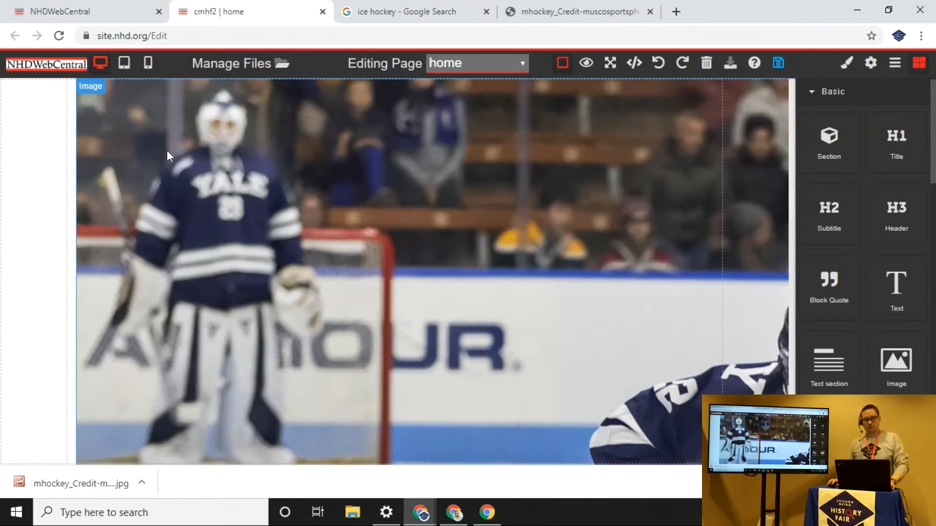
# - Set the hockey image's width dimension to 100% so it fits its container
pyautogui.click(177, 158)
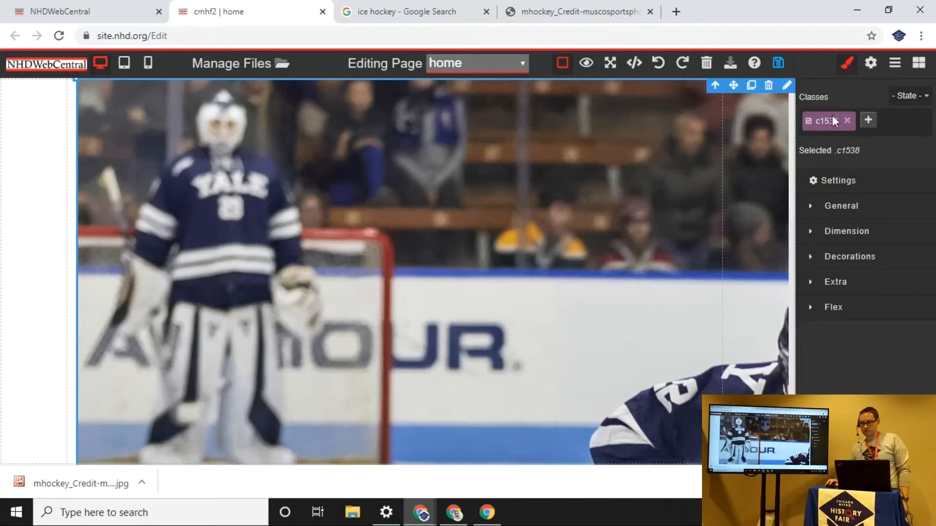
pyautogui.click(830, 239)
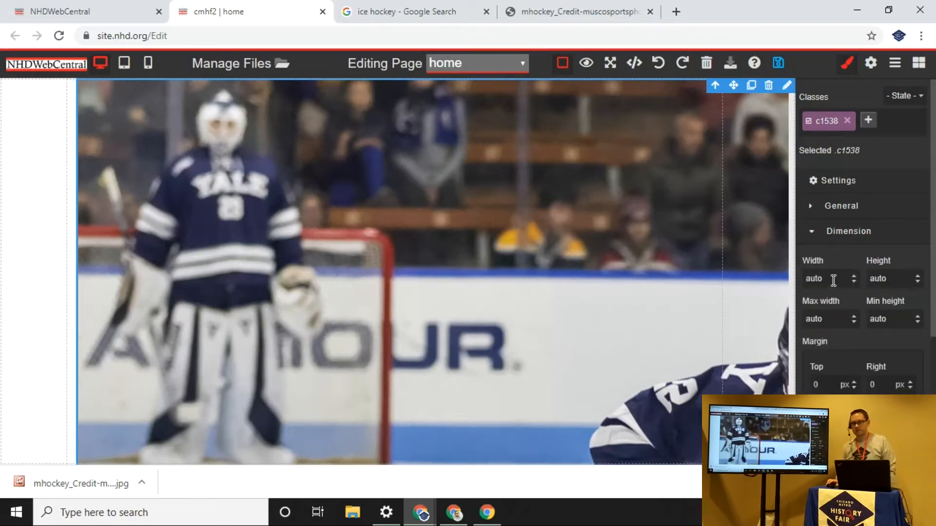
pyautogui.scroll(-2, 832, 278)
pyautogui.scroll(2, 831, 280)
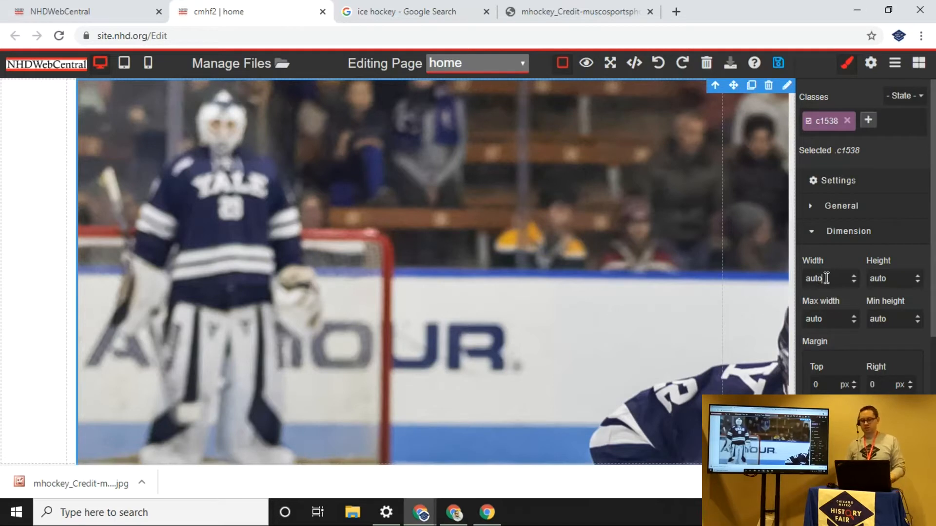
pyautogui.press('BackSpace')
pyautogui.press('BackSpace')
pyautogui.press('BackSpace')
pyautogui.press('BackSpace')
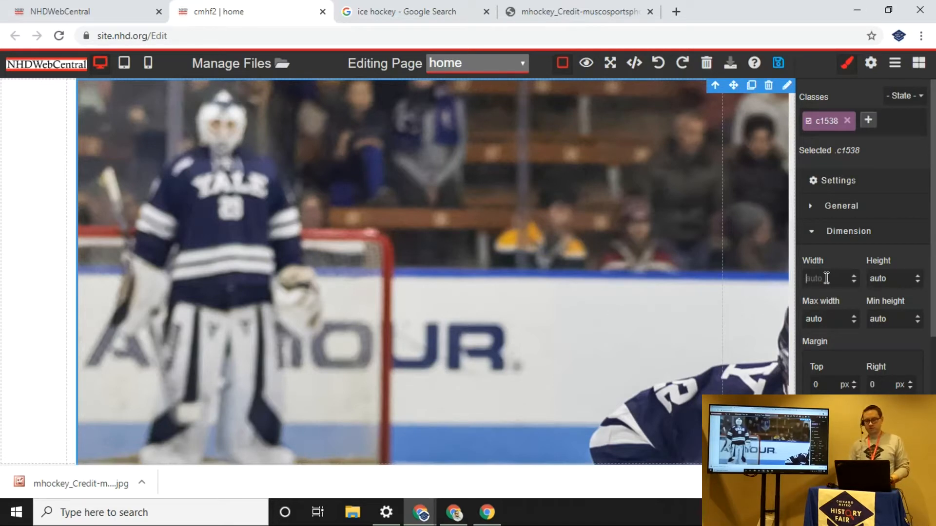
pyautogui.write('100')
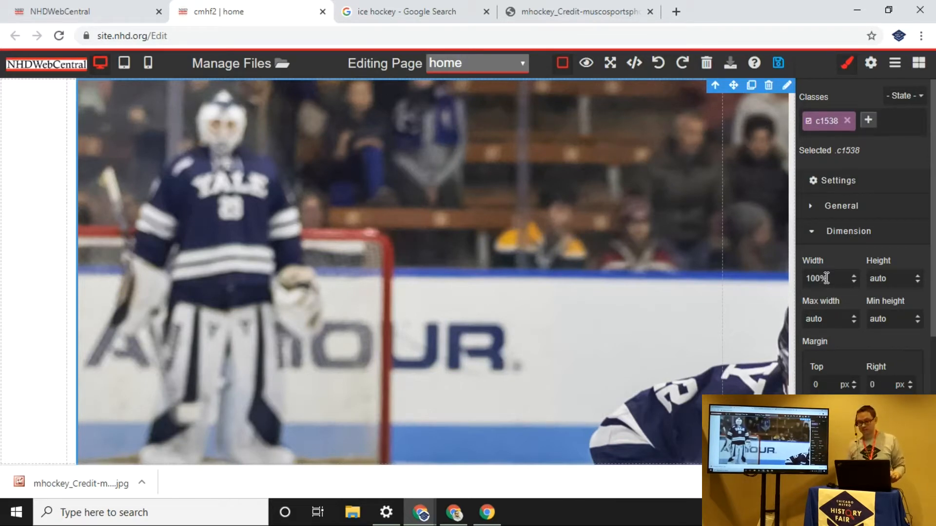
pyautogui.write('%')
pyautogui.press('Return')
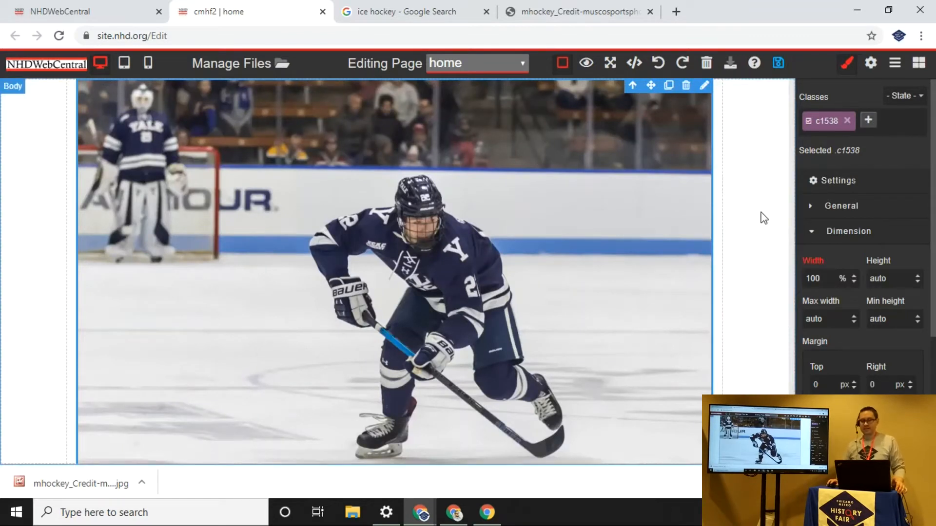
# - Save the home page with the resized image and preview it in an unmaximized browser window
pyautogui.click(491, 242)
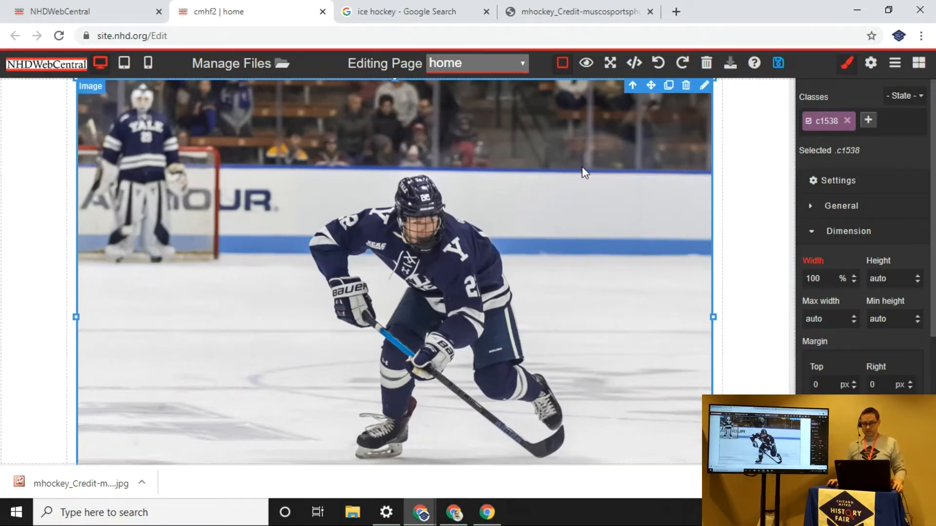
pyautogui.click(778, 62)
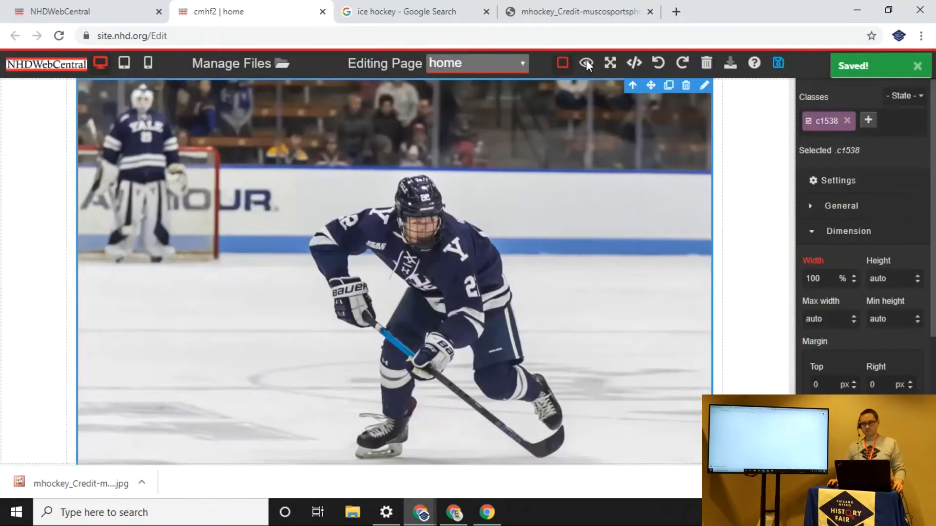
pyautogui.click(586, 64)
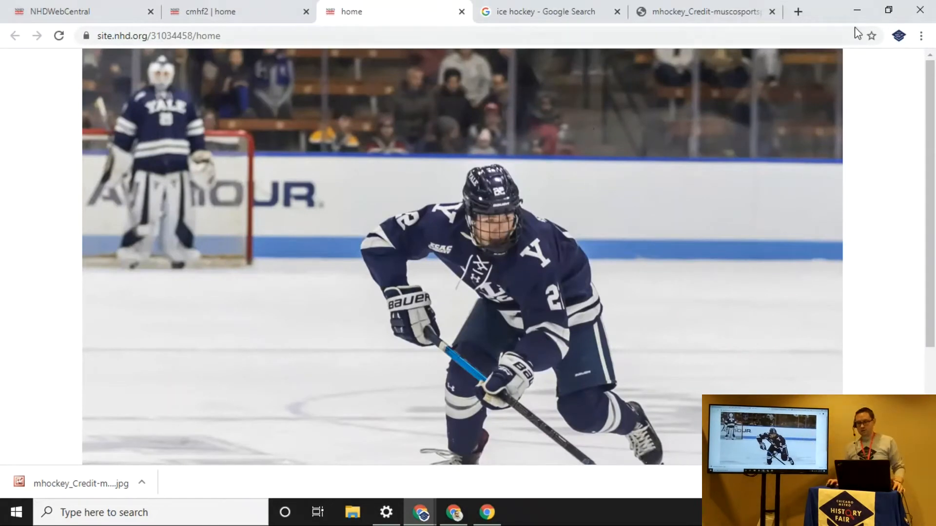
pyautogui.click(888, 11)
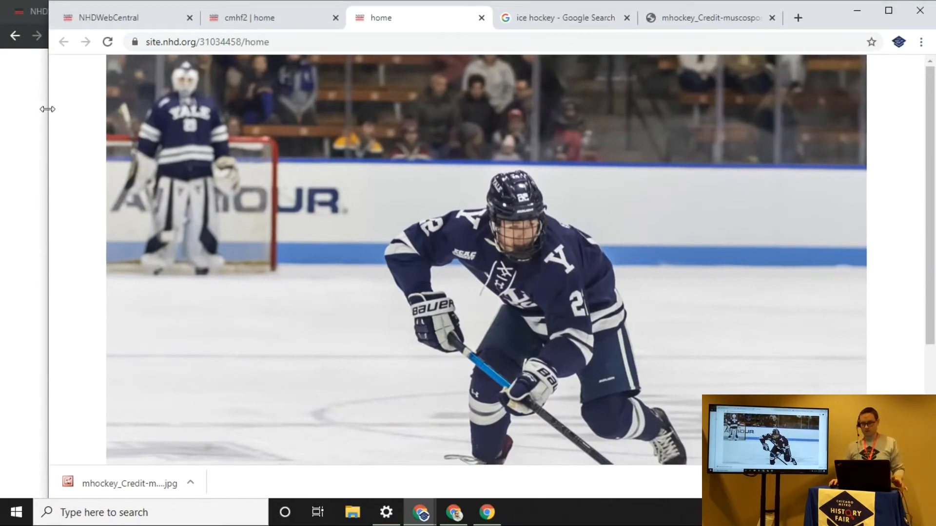
# - Narrow the home page preview window and minimize the other browser windows behind it so the desktop shows
pyautogui.moveTo(47, 109); pyautogui.dragTo(255, 121)
pyautogui.click(187, 15)
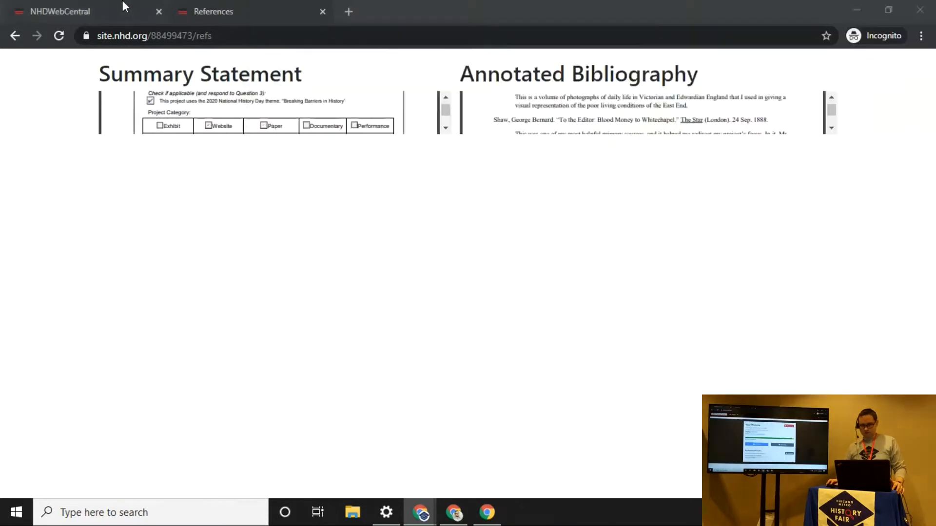
pyautogui.click(125, 10)
pyautogui.click(857, 11)
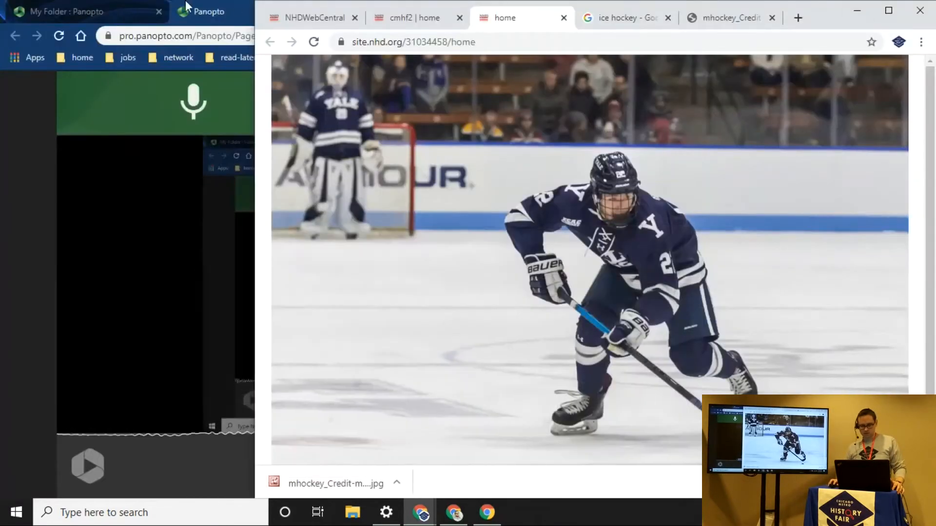
pyautogui.click(857, 11)
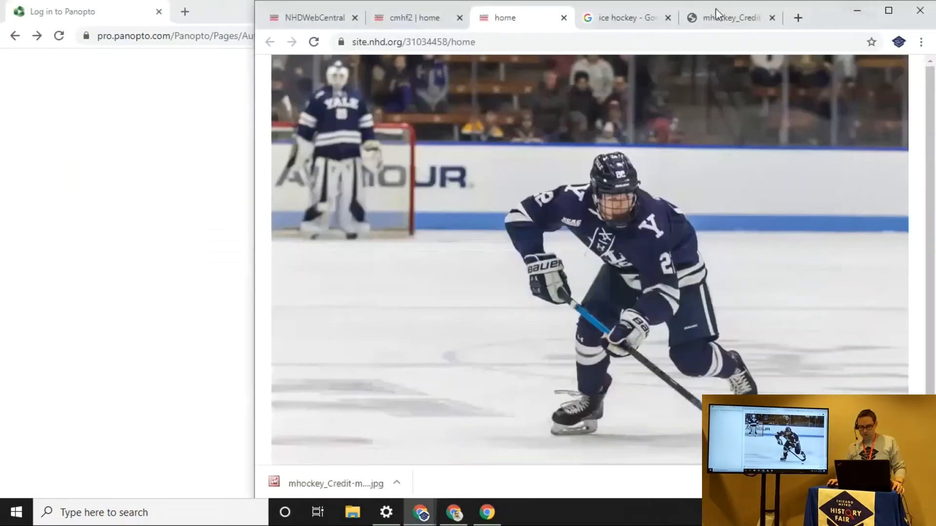
pyautogui.click(240, 7)
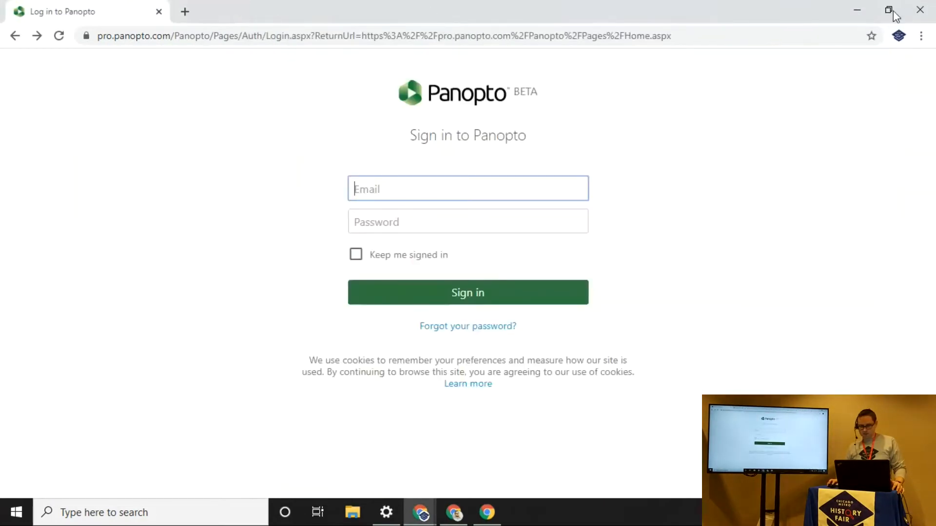
pyautogui.click(855, 9)
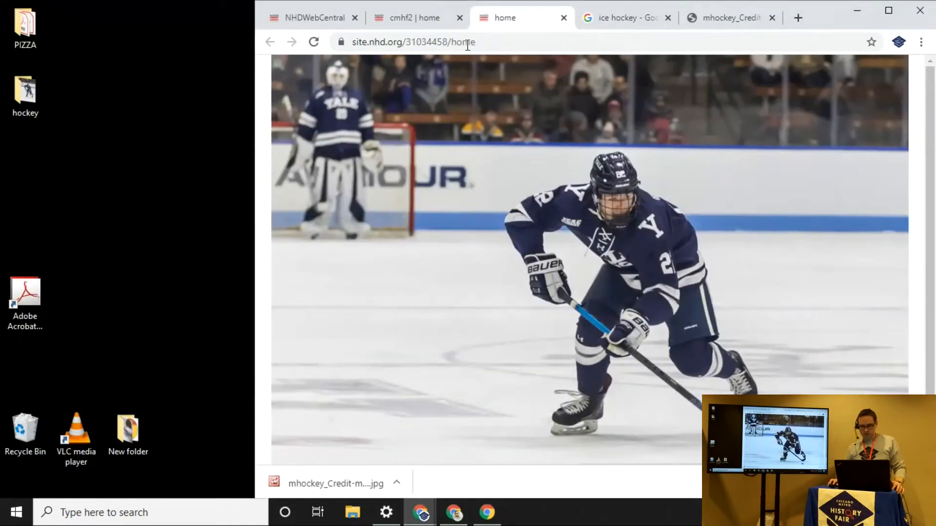
# - Shrink the preview window to about half the screen to check the image scaling, maximize it again, and close the preview
pyautogui.moveTo(254, 68); pyautogui.dragTo(499, 109)
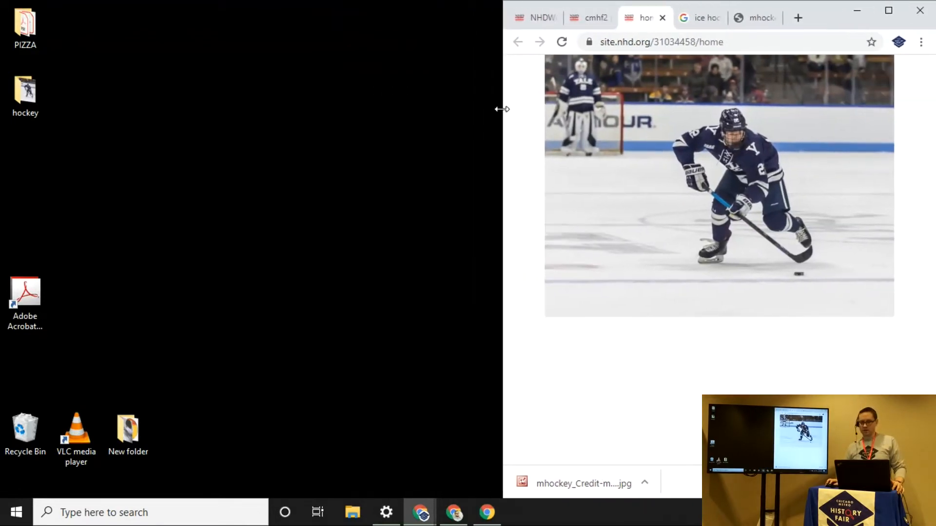
pyautogui.click(889, 9)
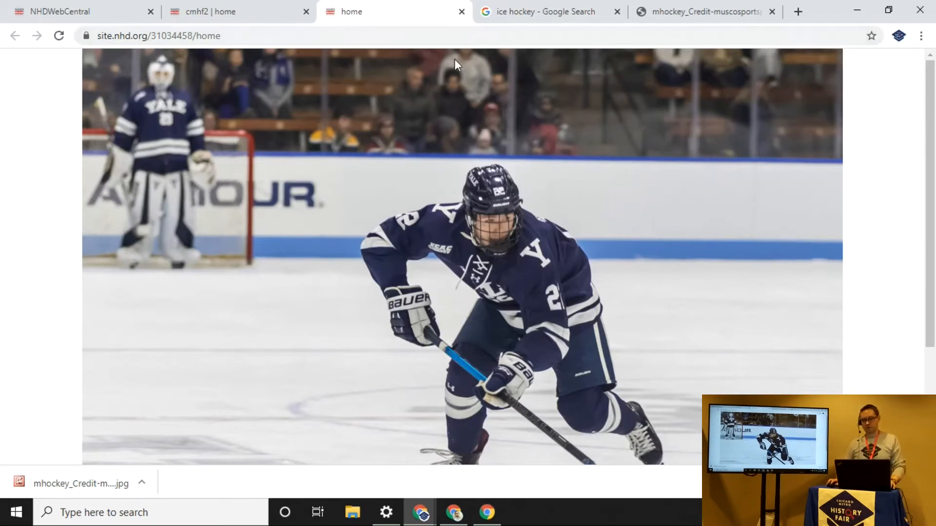
pyautogui.click(462, 11)
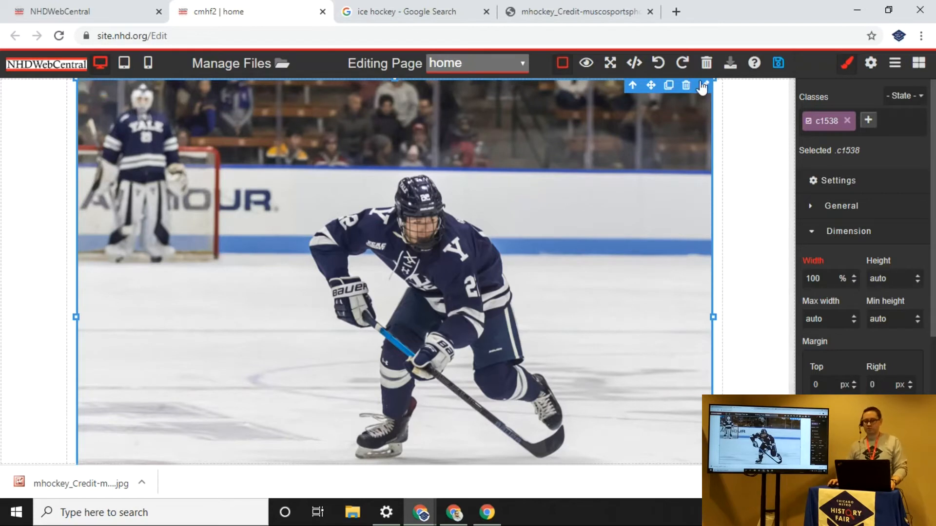
# - Delete the hockey image from the home page and select the emptied container
pyautogui.click(685, 86)
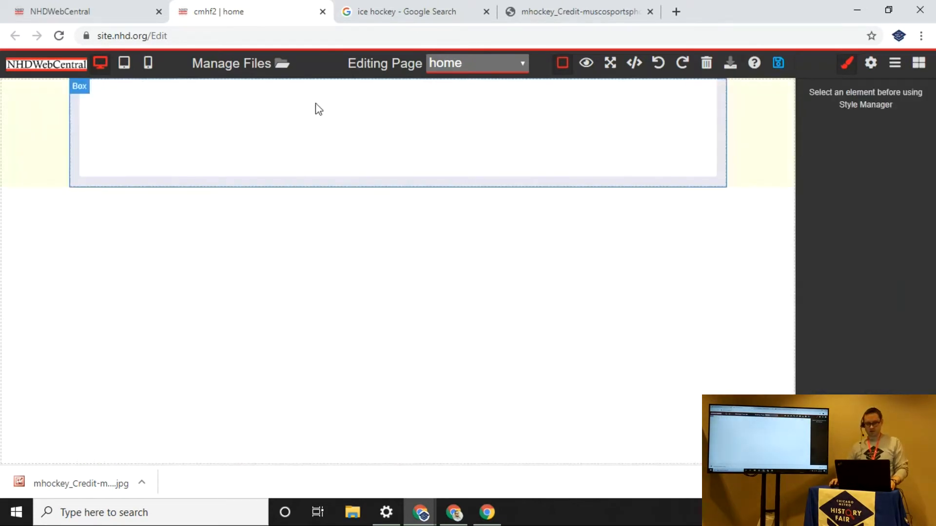
pyautogui.click(349, 242)
pyautogui.click(355, 140)
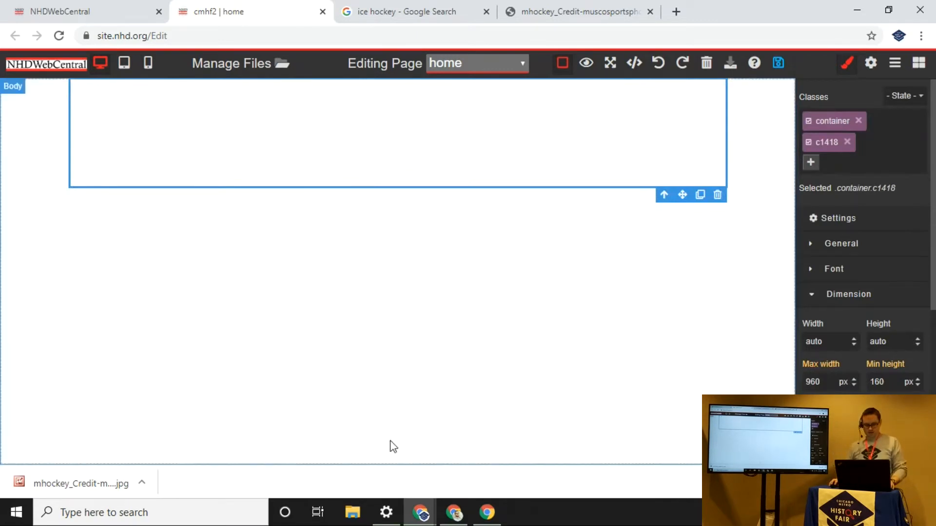
# - View the Early Pro Hockey page of the sample hockey helmets site as a layout example, and return to the home page editor
pyautogui.moveTo(420, 511)
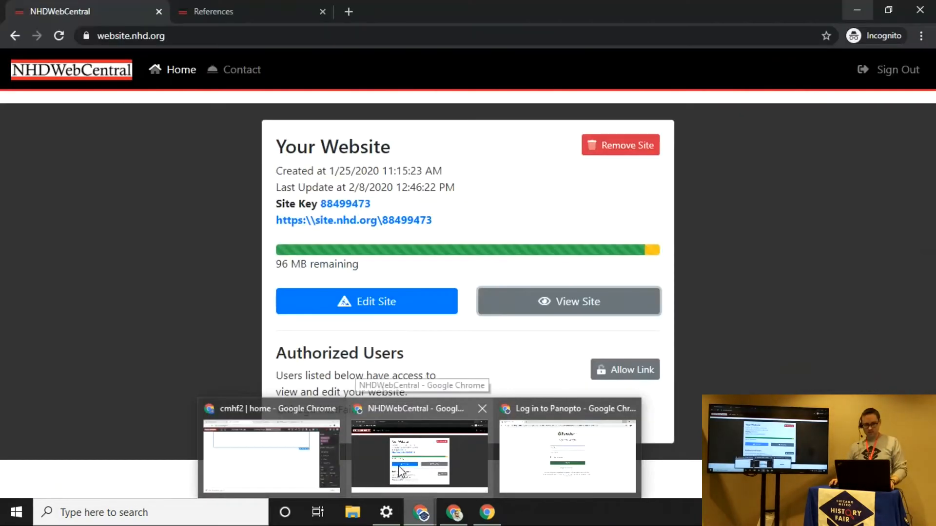
pyautogui.click(399, 470)
pyautogui.click(205, 1)
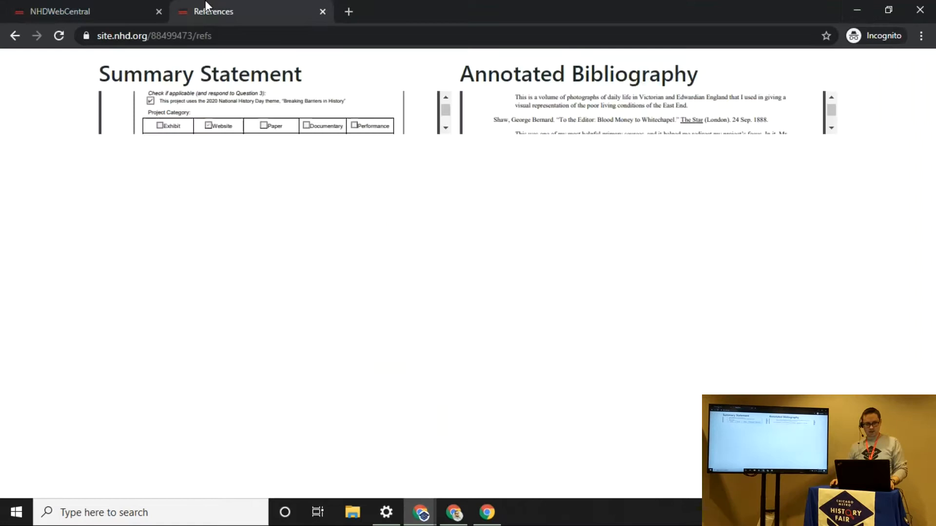
pyautogui.click(16, 35)
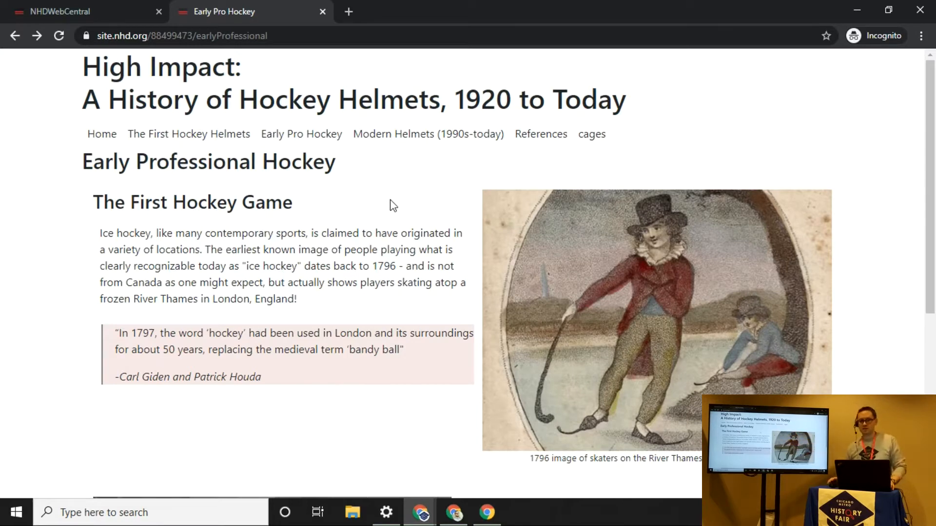
pyautogui.hotkey('alt', 'Tab')
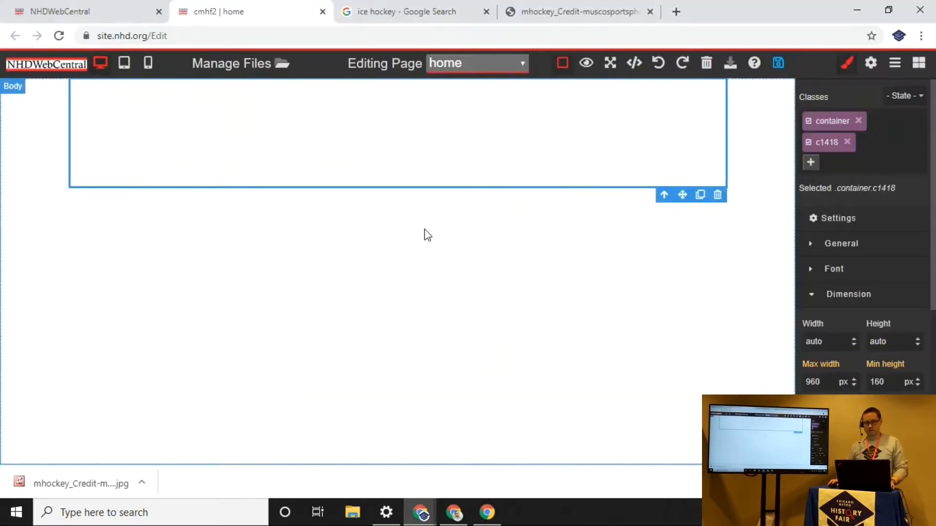
# - Add a Text block to the empty container and fill it with several lines of repeated "Insert your text here" placeholder text
pyautogui.click(920, 66)
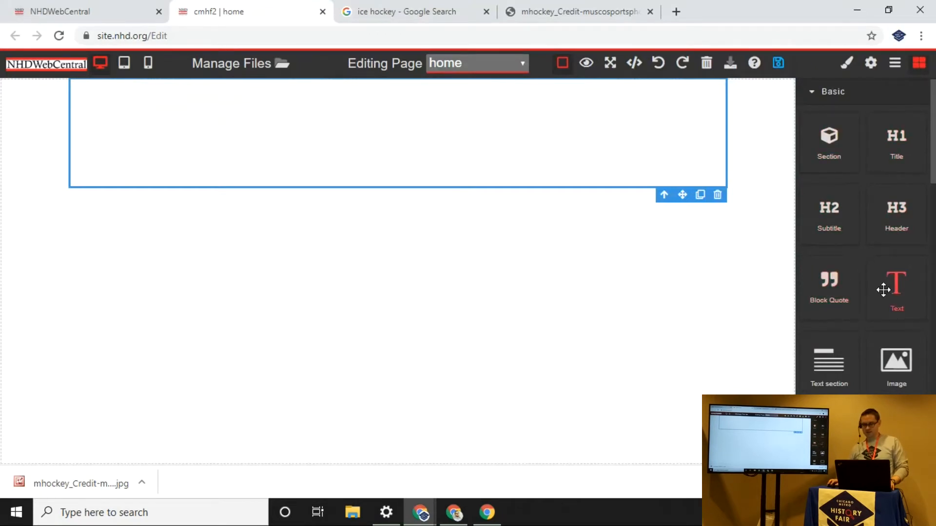
pyautogui.moveTo(894, 287); pyautogui.dragTo(283, 131)
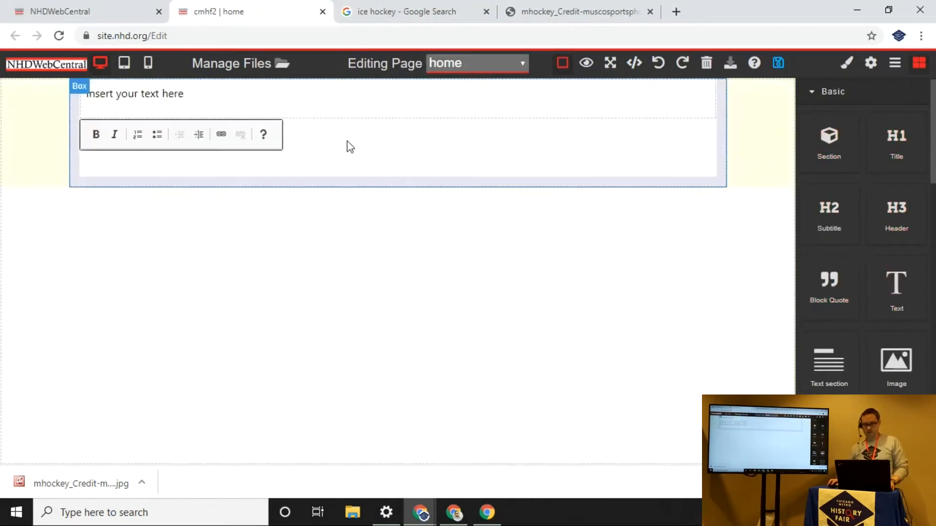
pyautogui.doubleClick(202, 89)
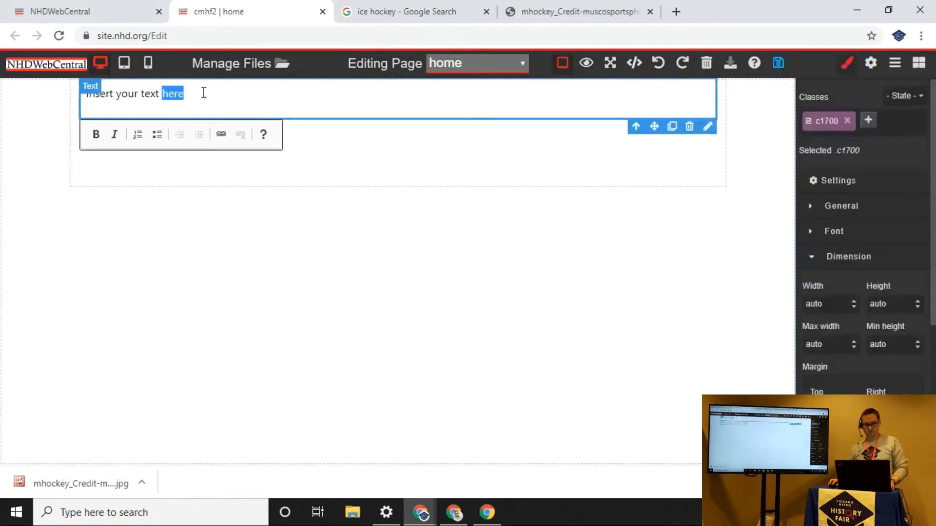
pyautogui.click(224, 100)
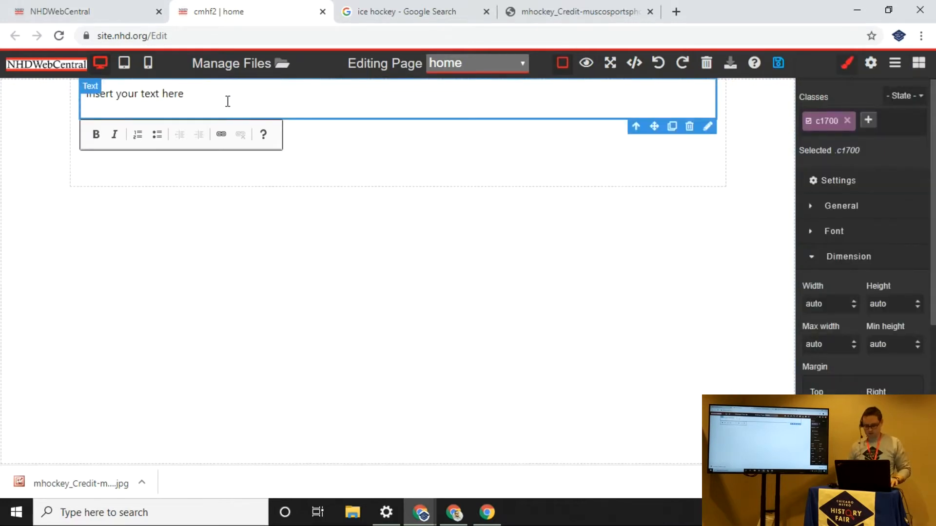
pyautogui.hotkey('ctrl', 'shift', 'Left')
pyautogui.hotkey('ctrl', 'shift', 'Left')
pyautogui.hotkey('ctrl', 'shift', 'Left')
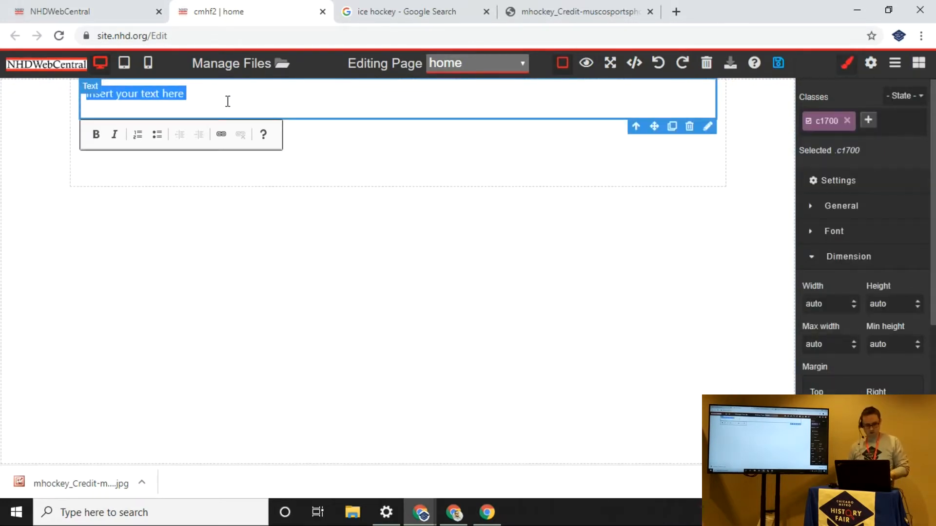
pyautogui.click(228, 102)
pyautogui.hotkey('ctrl', 'v')
pyautogui.hotkey('ctrl', 'v')
pyautogui.hotkey('ctrl', 'v')
pyautogui.hotkey('ctrl', 'v')
pyautogui.hotkey('ctrl', 'v')
pyautogui.hotkey('ctrl', 'v')
pyautogui.hotkey('ctrl', 'v')
pyautogui.hotkey('ctrl', 'v')
pyautogui.hotkey('ctrl', 'v')
pyautogui.hotkey('ctrl', 'v')
pyautogui.hotkey('ctrl', 'v')
pyautogui.hotkey('ctrl', 'v')
pyautogui.hotkey('ctrl', 'v')
pyautogui.hotkey('ctrl', 'v')
pyautogui.hotkey('ctrl', 'v')
pyautogui.hotkey('ctrl', 'v')
pyautogui.hotkey('ctrl', 'v')
pyautogui.hotkey('ctrl', 'v')
pyautogui.hotkey('ctrl', 'v')
pyautogui.hotkey('ctrl', 'v')
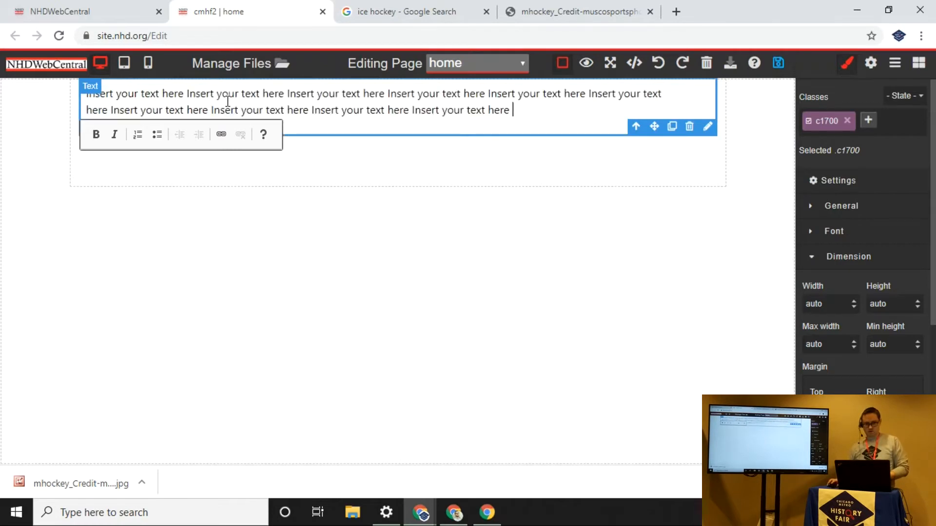
pyautogui.click(538, 279)
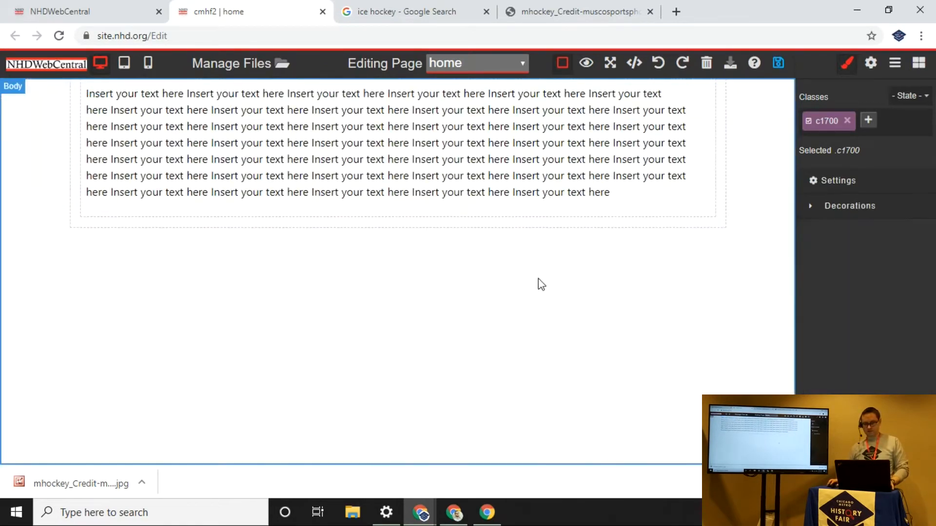
# - Add an Image block below the text in the container, using the uploaded mhockey_Credit-muscosportsphotos_com_.jpg as its picture
pyautogui.click(926, 62)
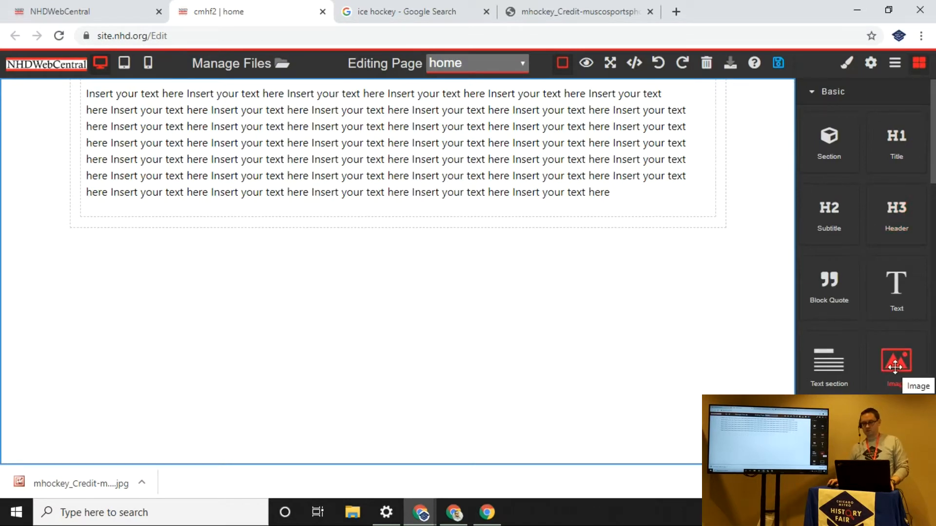
pyautogui.moveTo(895, 366); pyautogui.dragTo(684, 163)
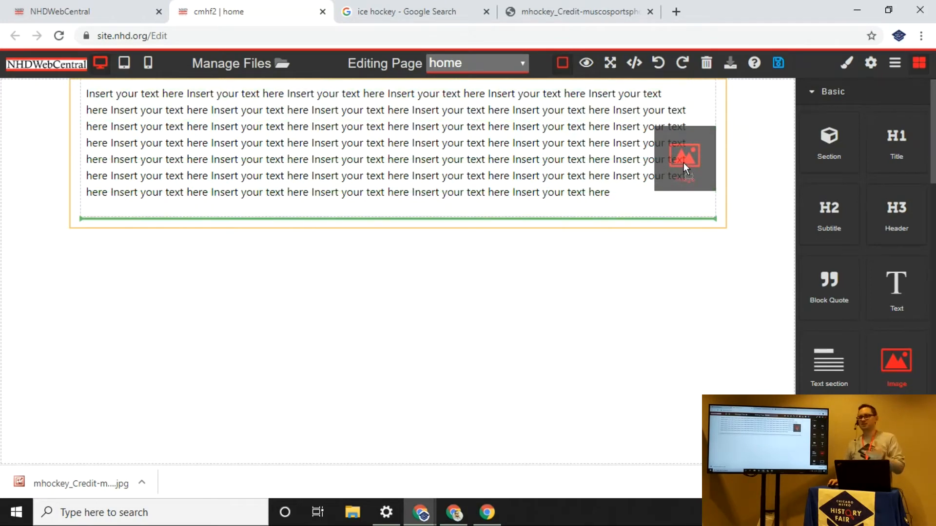
pyautogui.moveTo(683, 162); pyautogui.dragTo(683, 167)
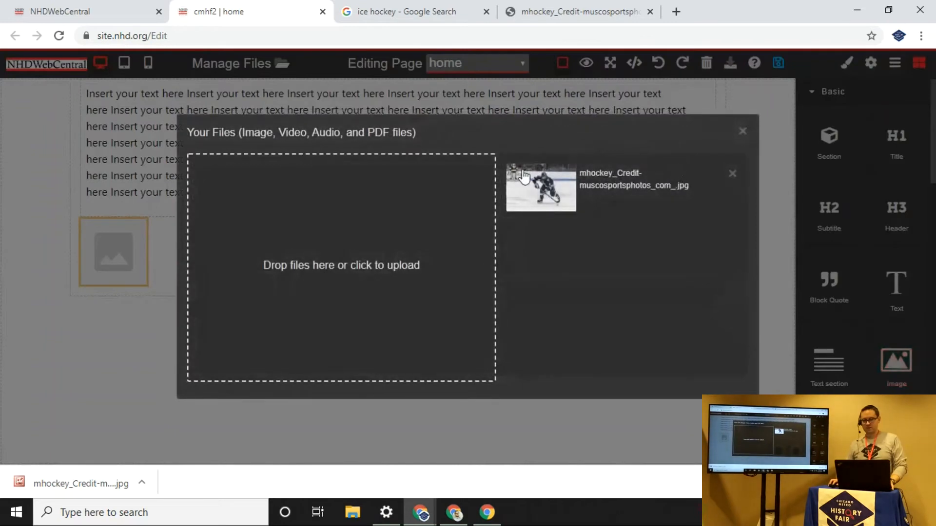
pyautogui.click(536, 190)
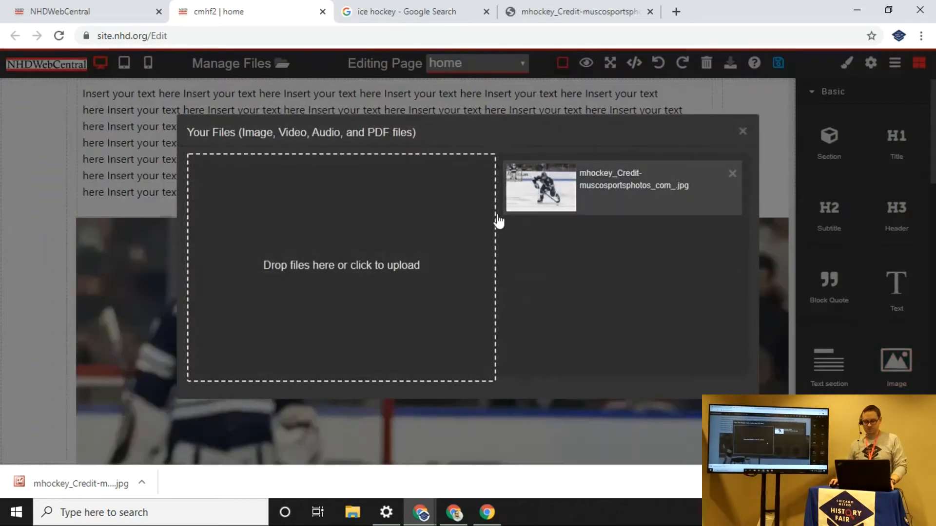
pyautogui.click(742, 133)
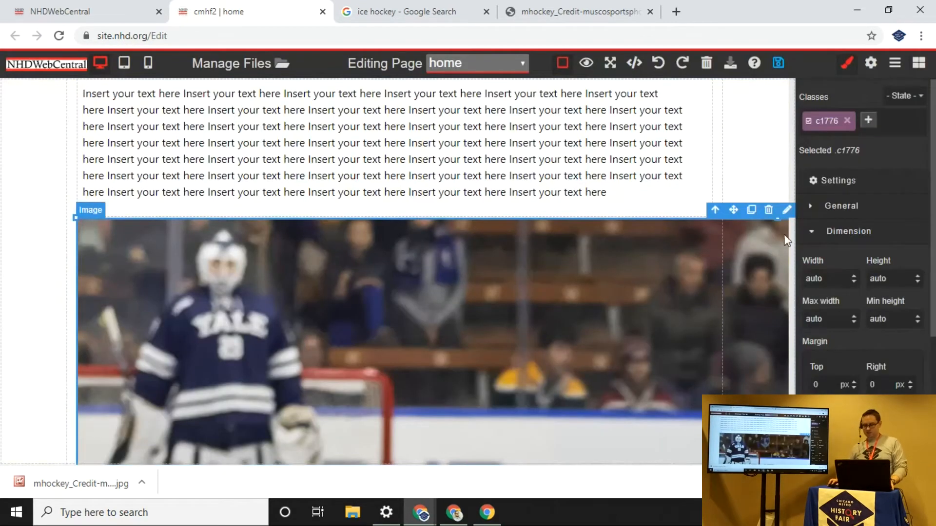
# - Set the new hockey image's width dimension to 100%
pyautogui.moveTo(832, 282); pyautogui.dragTo(805, 279)
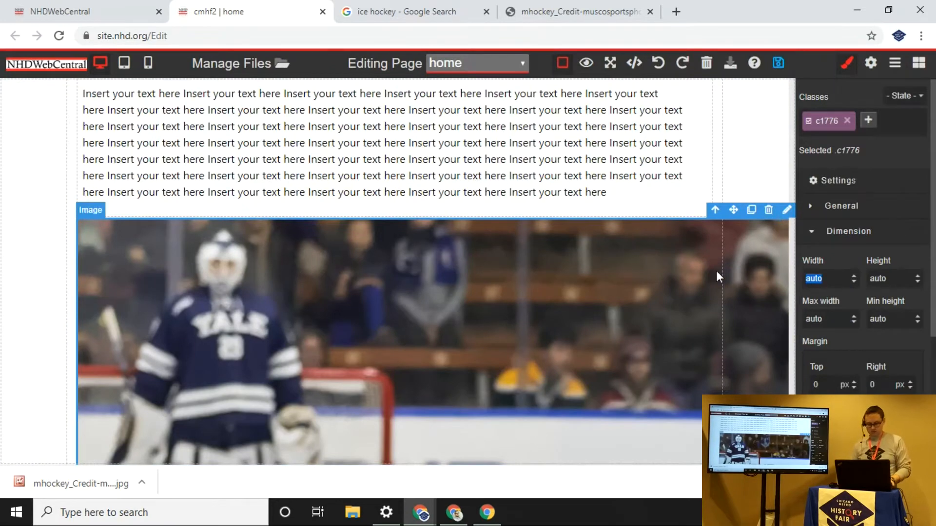
pyautogui.write('100')
pyautogui.press('Return')
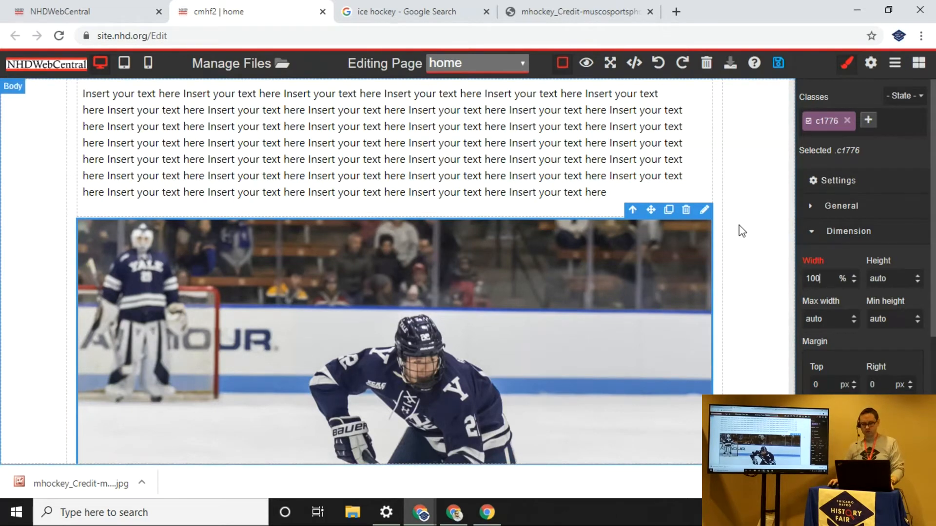
# - Try to move the hockey image up beside the text block within the container
pyautogui.click(281, 307)
pyautogui.moveTo(650, 210); pyautogui.dragTo(691, 165)
pyautogui.moveTo(644, 251); pyautogui.dragTo(644, 251)
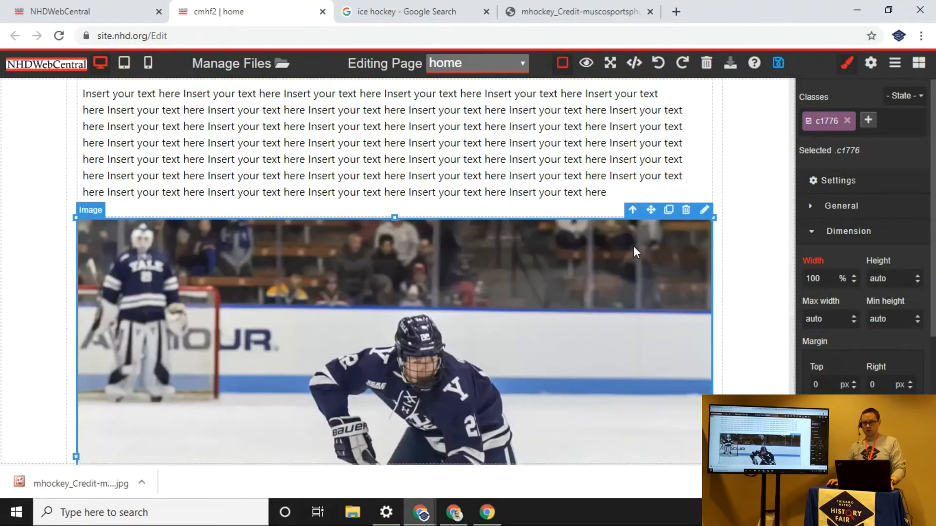
# - Add a 2 Columns structure block below the hockey image inside the container
pyautogui.click(919, 64)
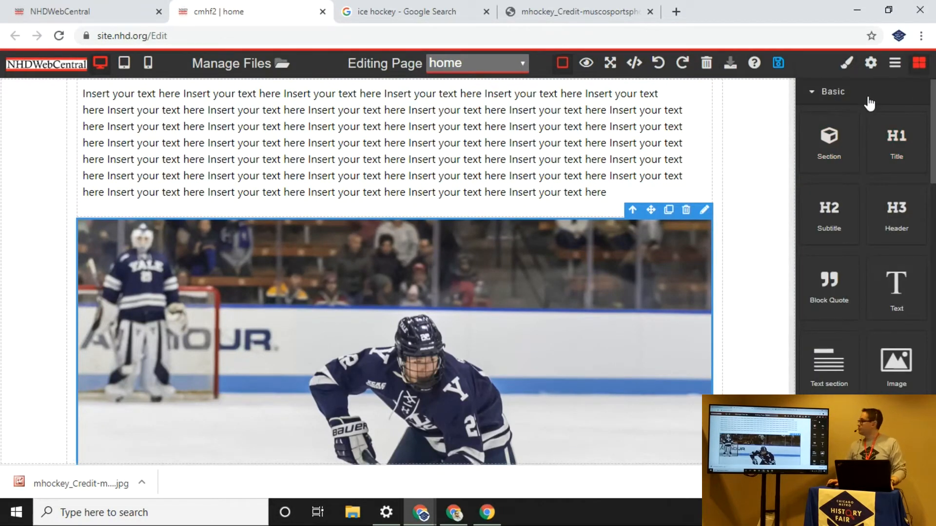
pyautogui.scroll(-10, 864, 254)
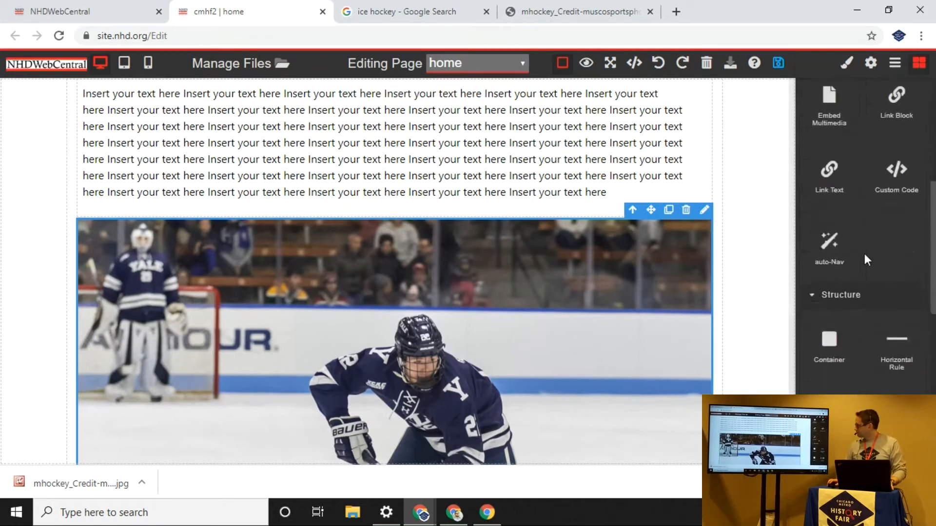
pyautogui.scroll(-2, 845, 229)
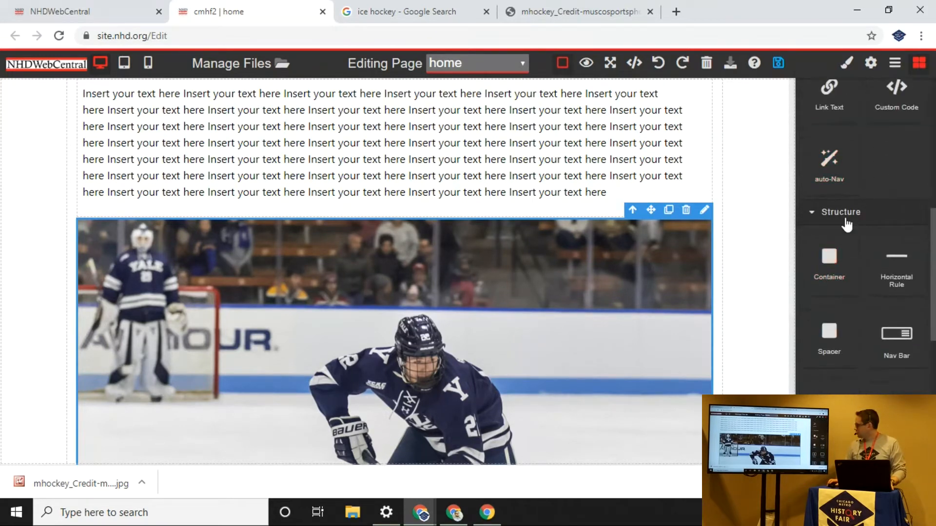
pyautogui.scroll(-2, 845, 217)
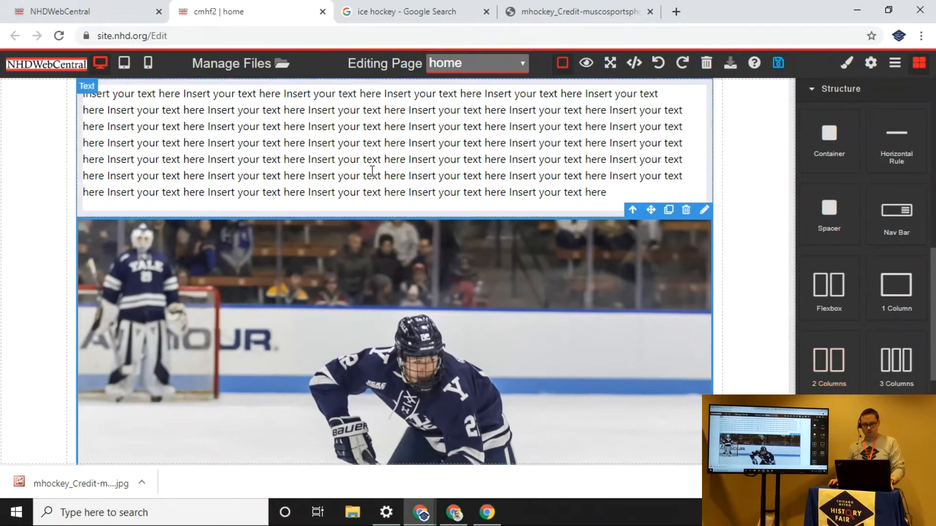
pyautogui.scroll(-4, 375, 157)
pyautogui.scroll(-1, 377, 156)
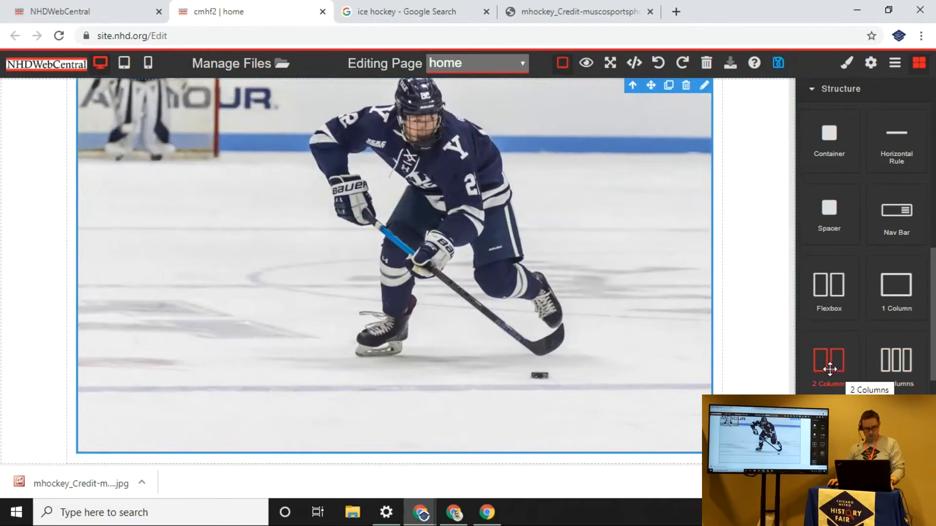
pyautogui.moveTo(829, 369); pyautogui.dragTo(565, 353)
pyautogui.scroll(-1, 619, 347)
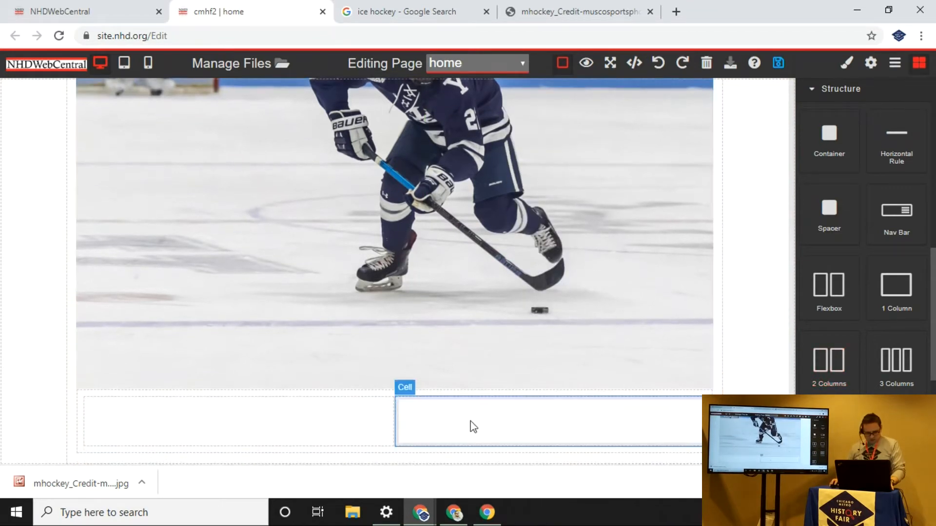
# - Reload the site editor and dismiss the outdated-browser warning and the new features window
pyautogui.click(80, 406)
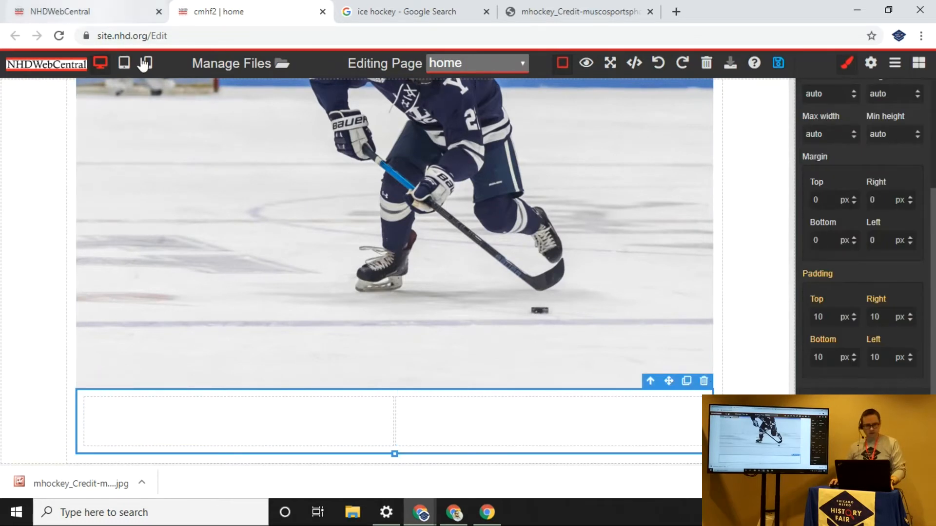
pyautogui.click(59, 37)
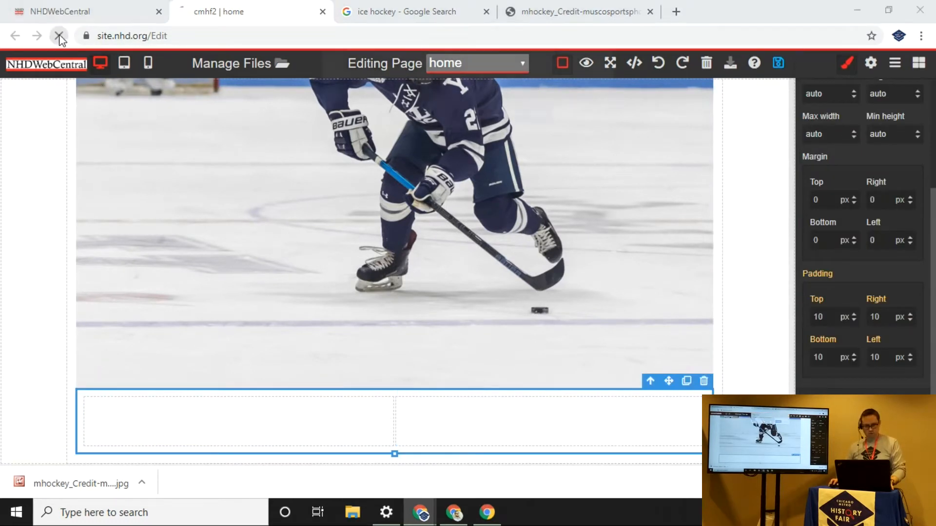
pyautogui.click(539, 115)
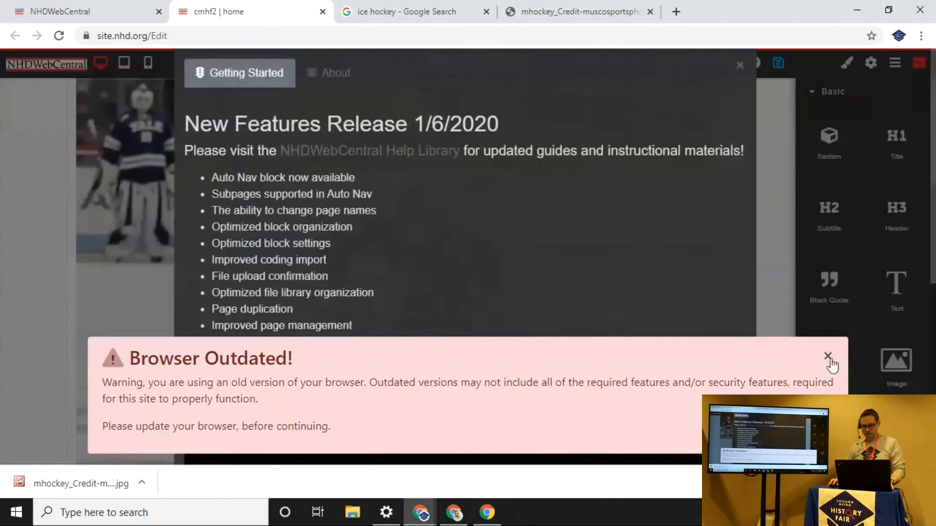
pyautogui.click(827, 357)
pyautogui.click(740, 66)
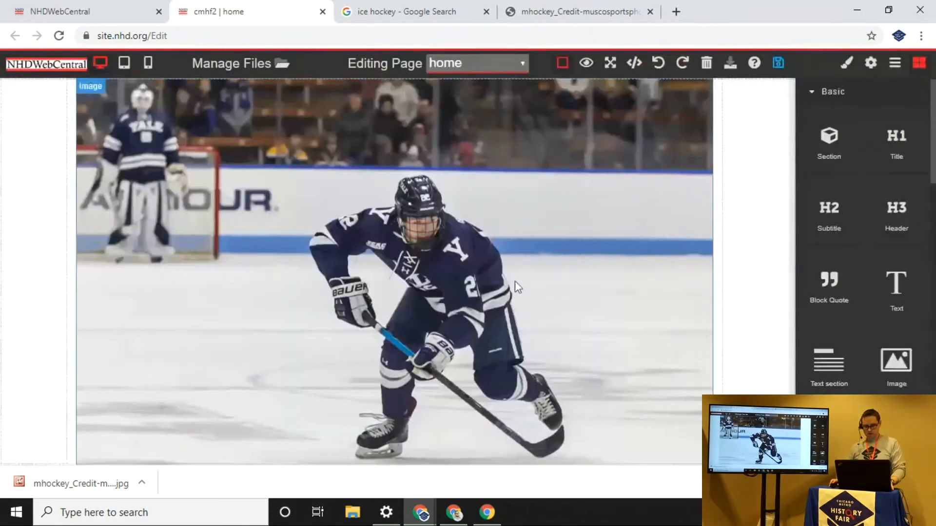
# - Delete the large hockey image from the container on the home page
pyautogui.scroll(-2, 515, 281)
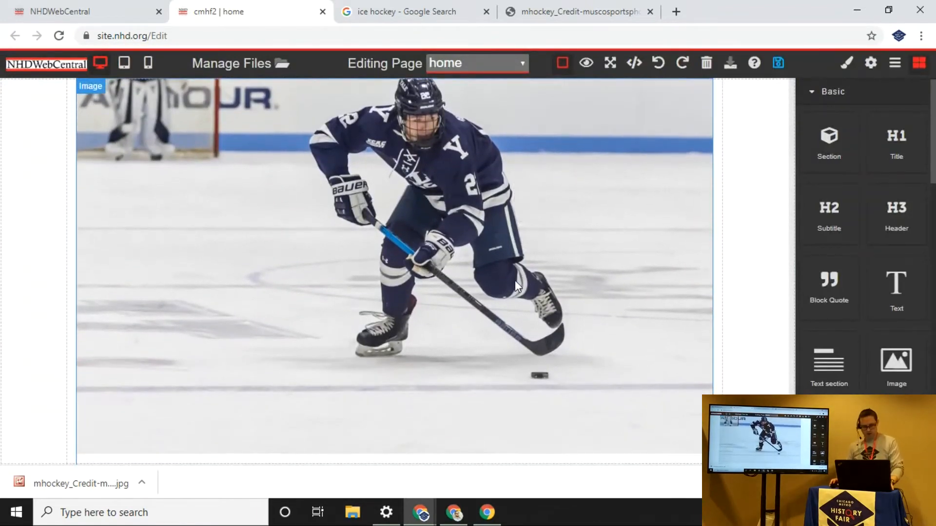
pyautogui.scroll(2, 514, 273)
pyautogui.click(513, 266)
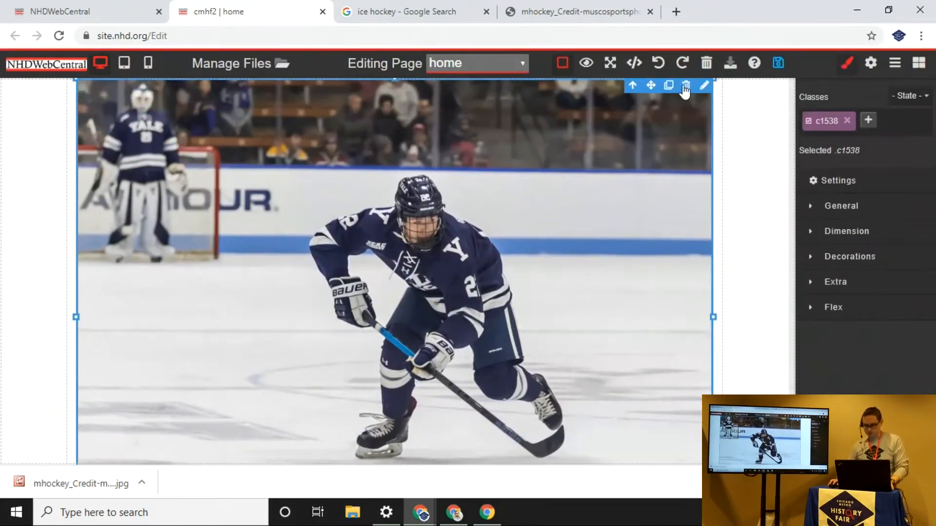
pyautogui.click(685, 91)
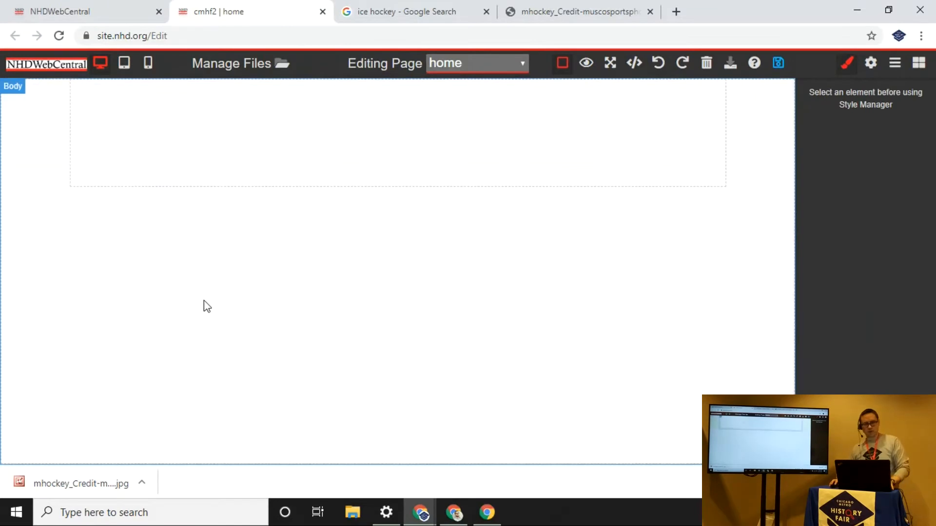
# - Add a 2 Columns structure block inside the empty container
pyautogui.click(253, 124)
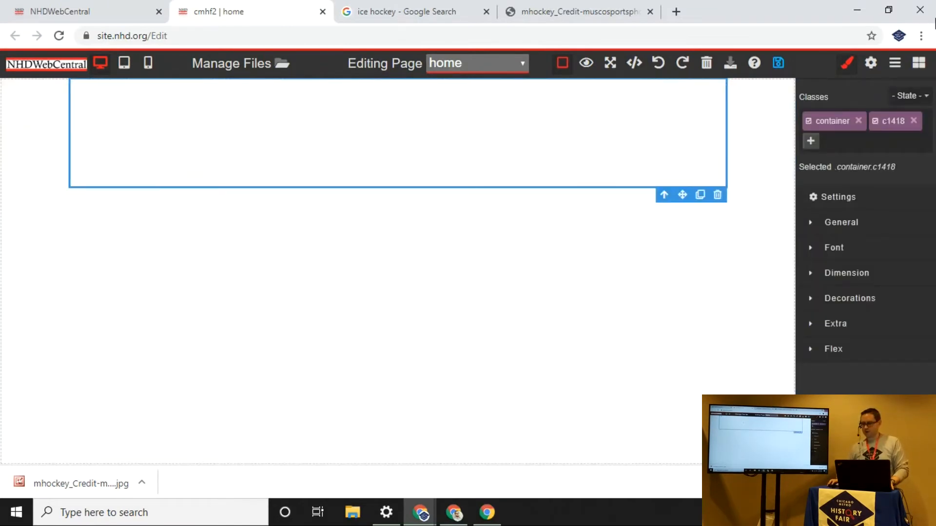
pyautogui.click(919, 66)
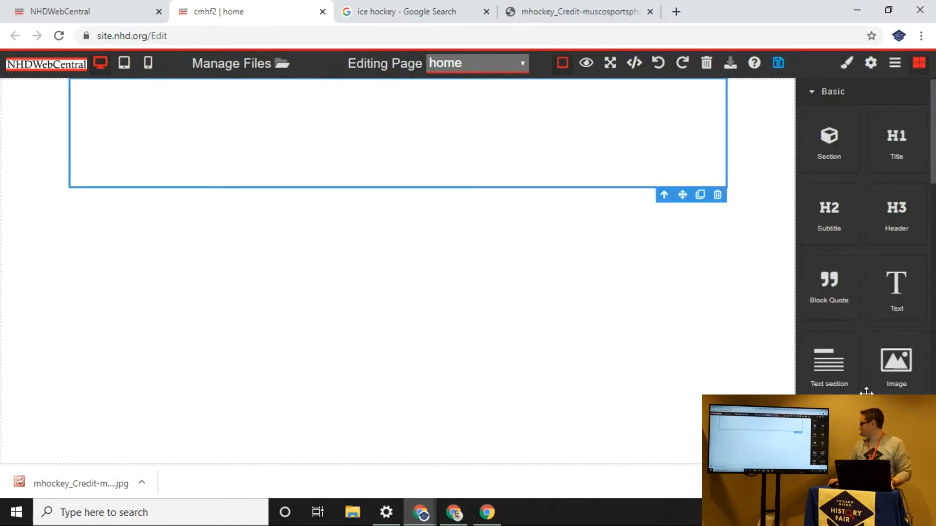
pyautogui.scroll(-12, 862, 341)
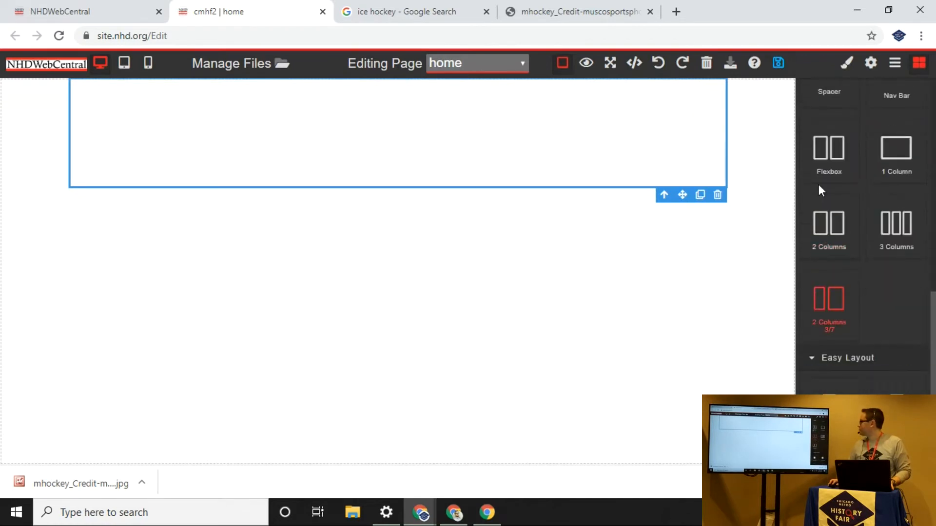
pyautogui.moveTo(828, 222); pyautogui.dragTo(589, 138)
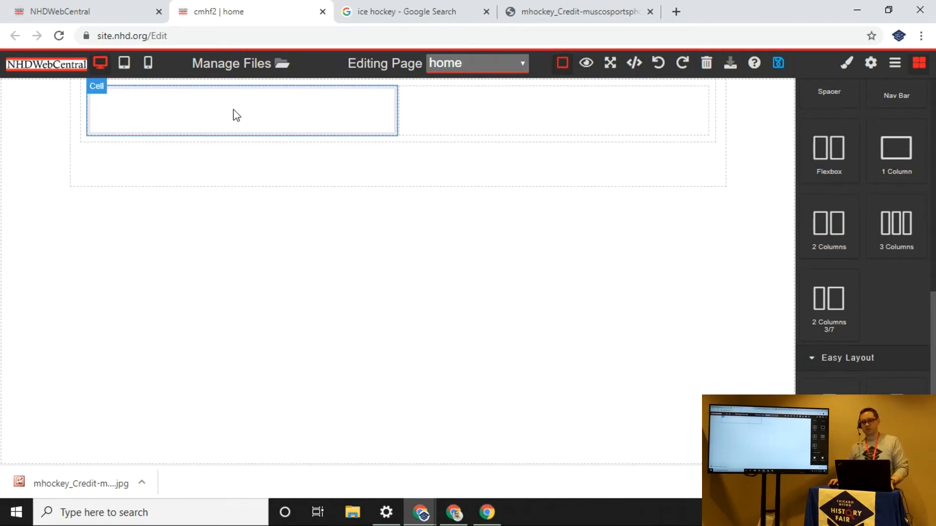
# - Add a Text block to the first cell of the two-column structure
pyautogui.scroll(1, 898, 176)
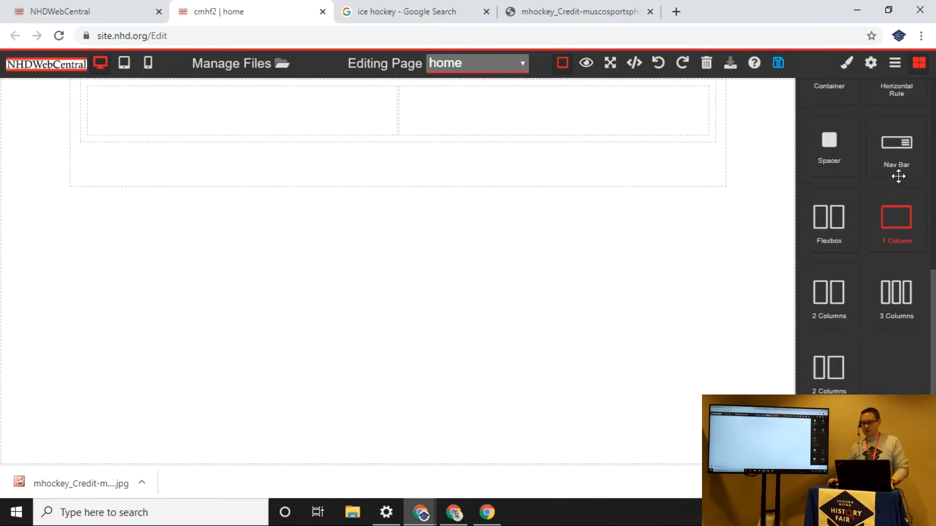
pyautogui.scroll(5, 898, 176)
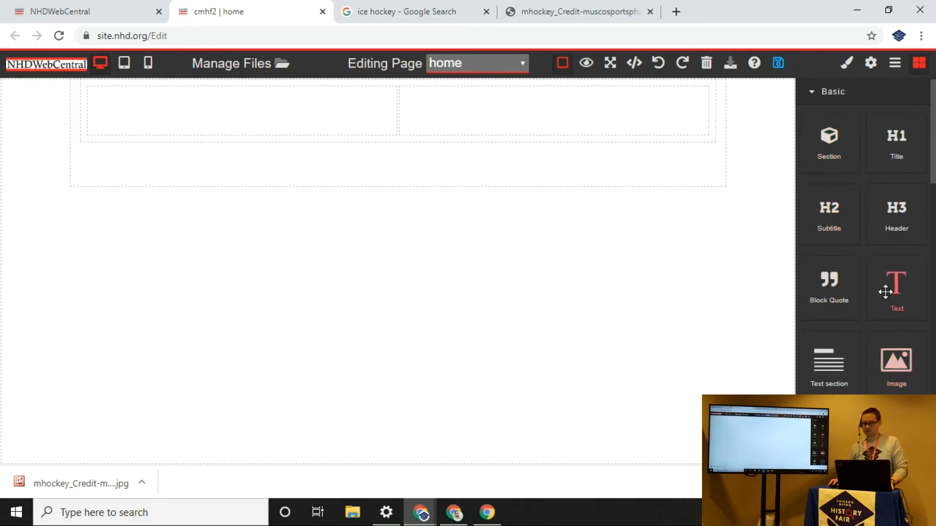
pyautogui.moveTo(885, 291); pyautogui.dragTo(312, 114)
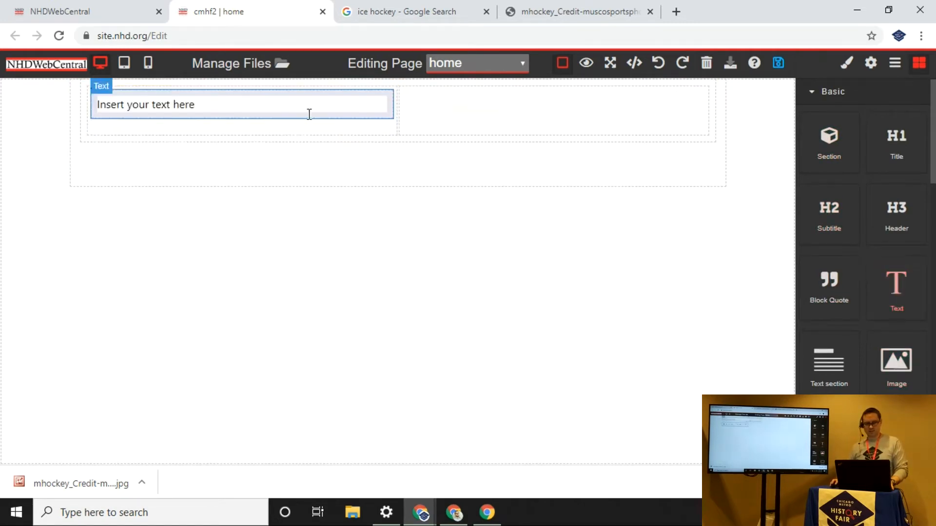
# - Fill the new text block with about ten lines of the repeated phrase "Insert your text here"
pyautogui.click(283, 109)
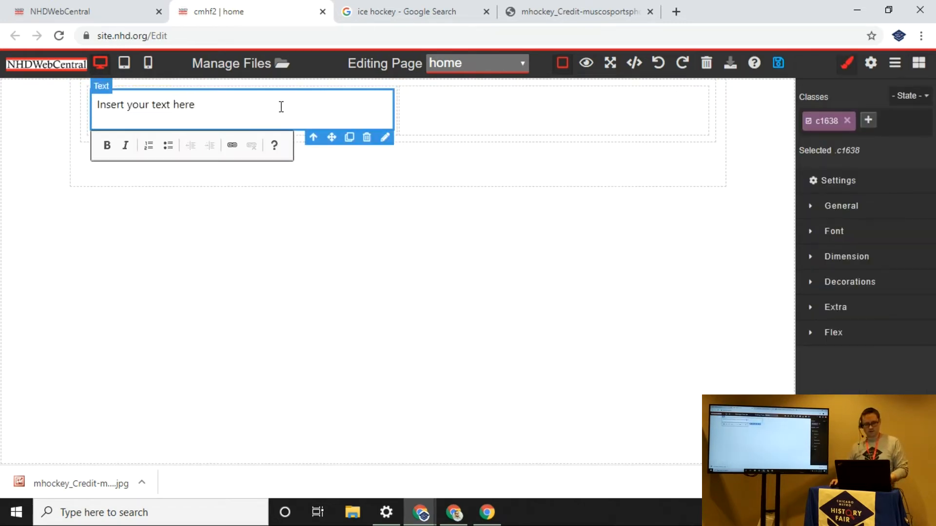
pyautogui.hotkey('ctrl', 'v')
pyautogui.hotkey('ctrl', 'v')
pyautogui.hotkey('ctrl', 'v')
pyautogui.hotkey('ctrl', 'v')
pyautogui.hotkey('ctrl', 'v')
pyautogui.hotkey('ctrl', 'v')
pyautogui.hotkey('ctrl', 'v')
pyautogui.hotkey('ctrl', 'v')
pyautogui.hotkey('ctrl', 'v')
pyautogui.hotkey('ctrl', 'v')
pyautogui.hotkey('ctrl', 'v')
pyautogui.hotkey('ctrl', 'v')
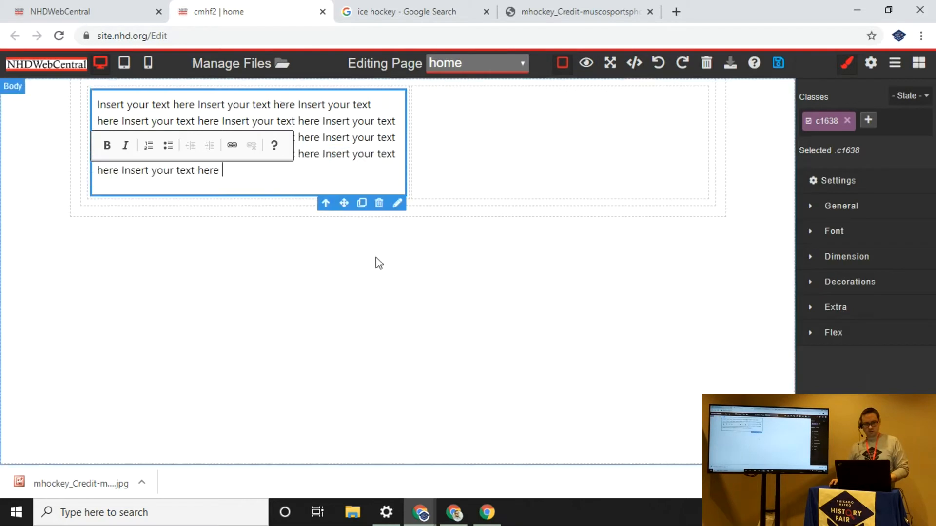
pyautogui.hotkey('ctrl', 'v')
pyautogui.hotkey('ctrl', 'v')
pyautogui.hotkey('ctrl', 'v')
pyautogui.hotkey('ctrl', 'v')
pyautogui.hotkey('ctrl', 'v')
pyautogui.hotkey('ctrl', 'v')
pyautogui.hotkey('ctrl', 'v')
pyautogui.hotkey('ctrl', 'v')
pyautogui.hotkey('ctrl', 'v')
pyautogui.hotkey('ctrl', 'v')
pyautogui.hotkey('ctrl', 'v')
pyautogui.hotkey('ctrl', 'v')
pyautogui.hotkey('ctrl', 'v')
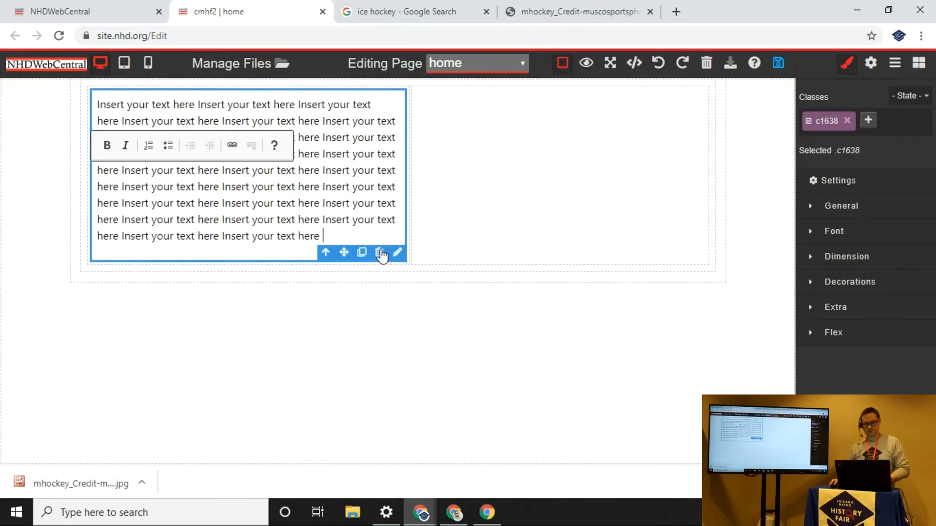
pyautogui.hotkey('ctrl', 'v')
pyautogui.hotkey('ctrl', 'v')
# - Add an Image block to the empty second cell, using mhockey_Credit-muscosportsphotos_com_.jpg as its picture
pyautogui.click(516, 163)
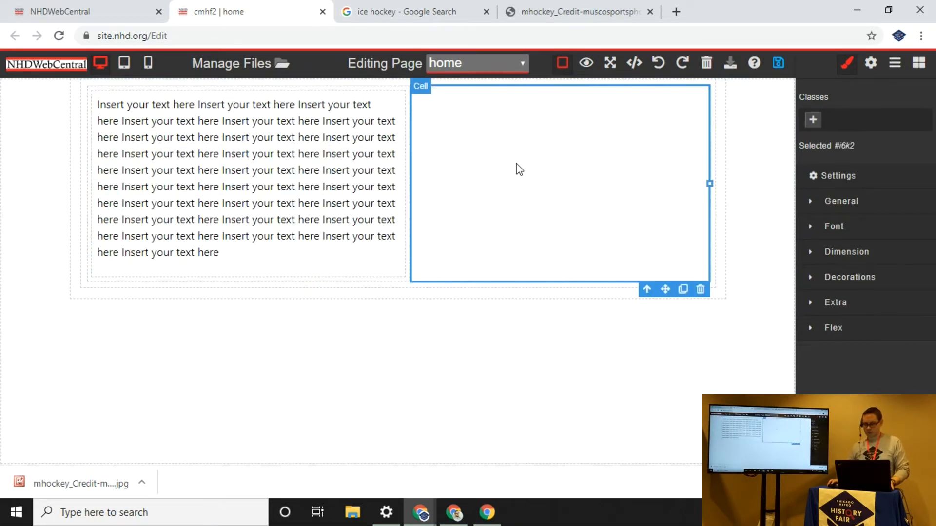
pyautogui.click(914, 69)
pyautogui.moveTo(896, 361); pyautogui.dragTo(560, 161)
pyautogui.click(576, 186)
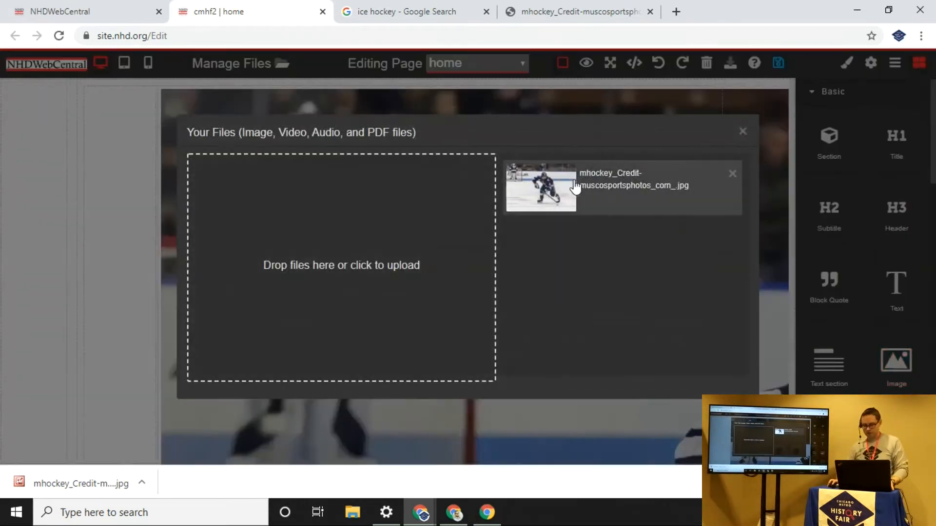
pyautogui.click(742, 131)
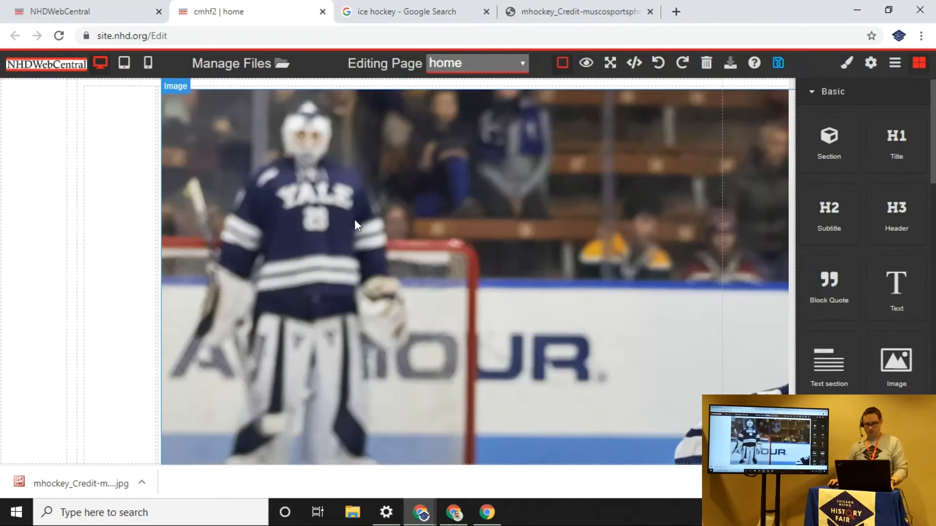
# - Set the width dimension of the hockey image in the second cell to 100%
pyautogui.click(535, 186)
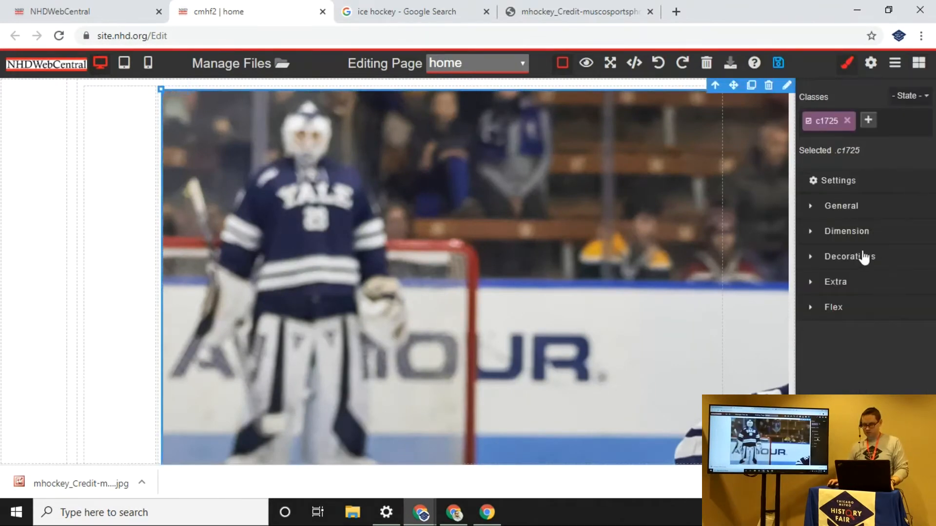
pyautogui.click(851, 233)
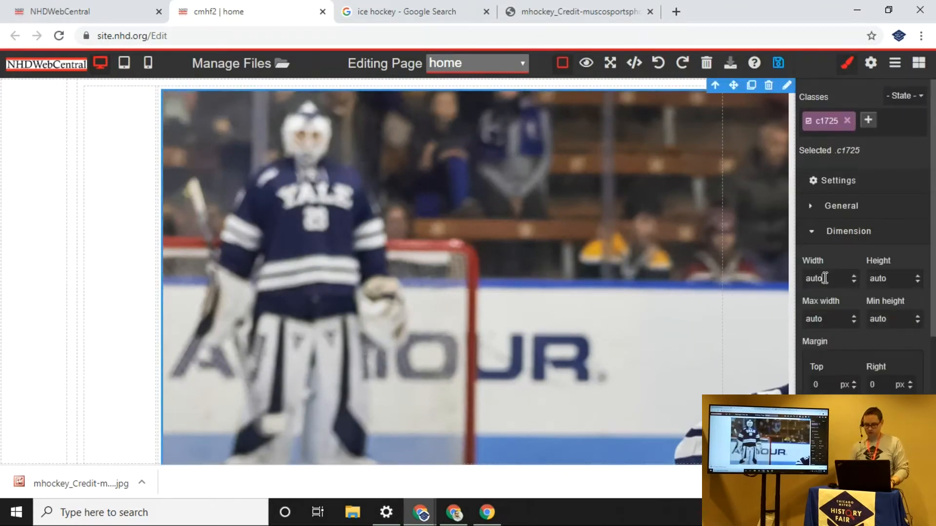
pyautogui.press('Return')
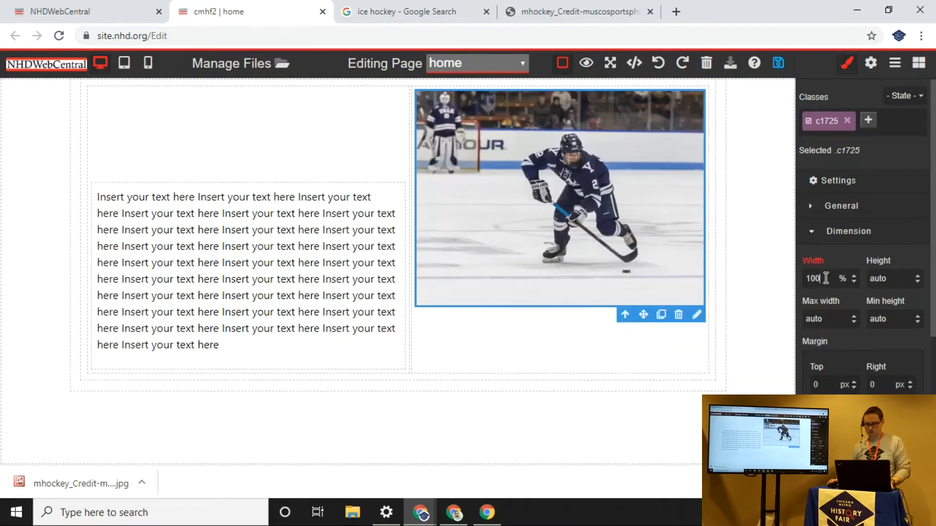
# - Save the home page, preview the two-column layout, and return to the editor
pyautogui.click(778, 63)
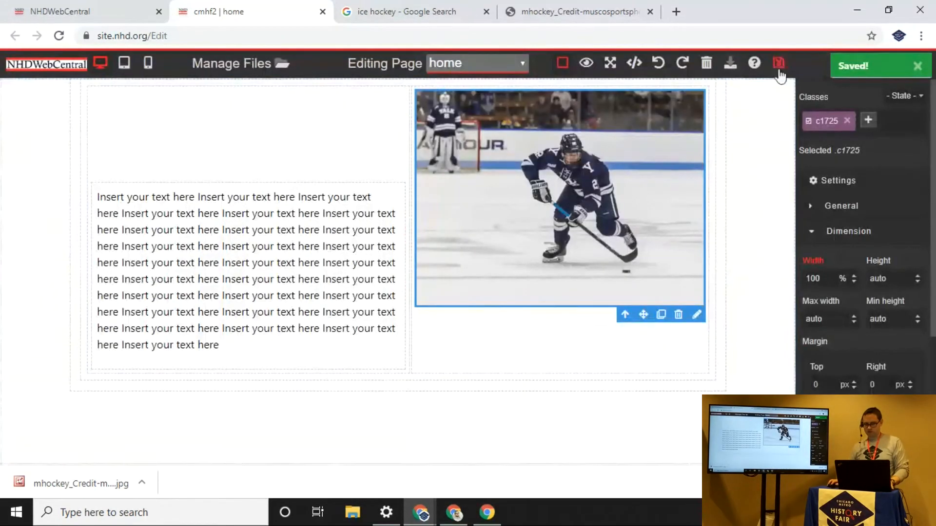
pyautogui.click(586, 63)
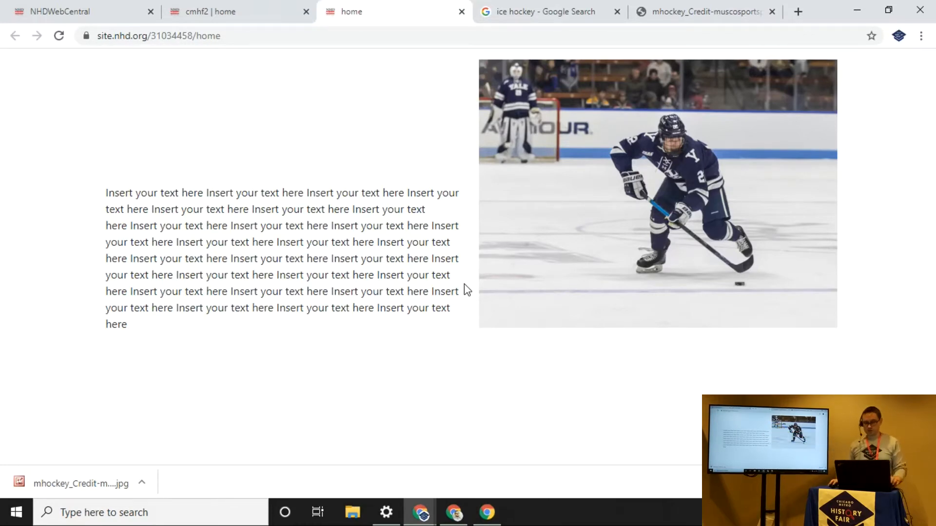
pyautogui.click(462, 11)
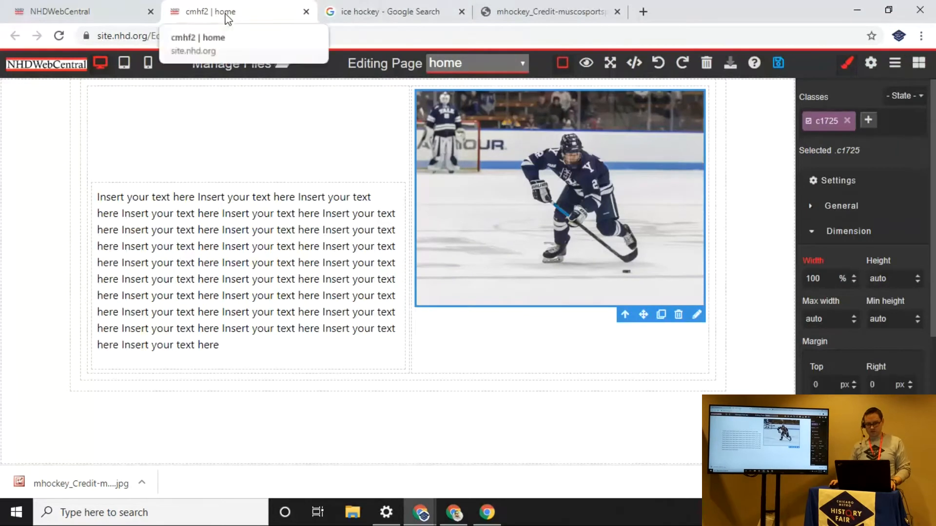
# - Set the text block's Vertical Align option to top in its Flex style settings
pyautogui.rightClick(290, 190)
pyautogui.click(249, 195)
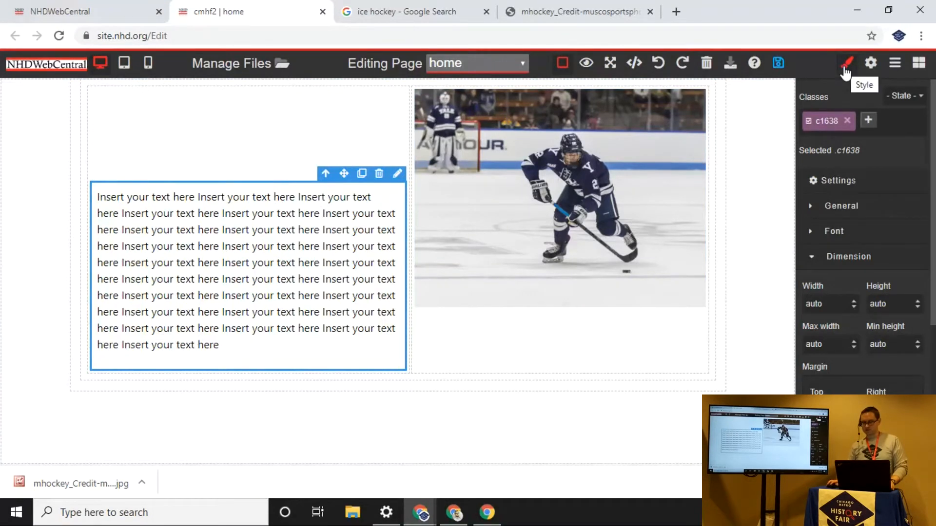
pyautogui.click(851, 258)
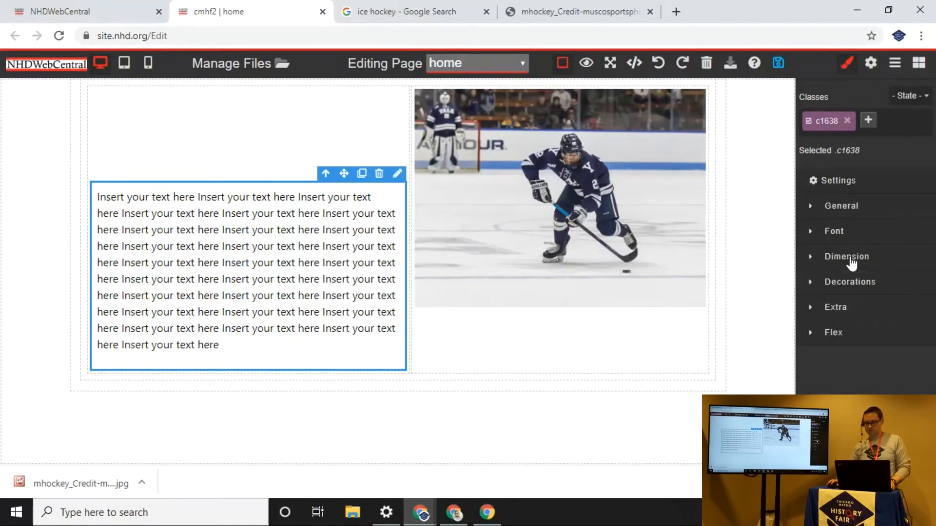
pyautogui.click(842, 337)
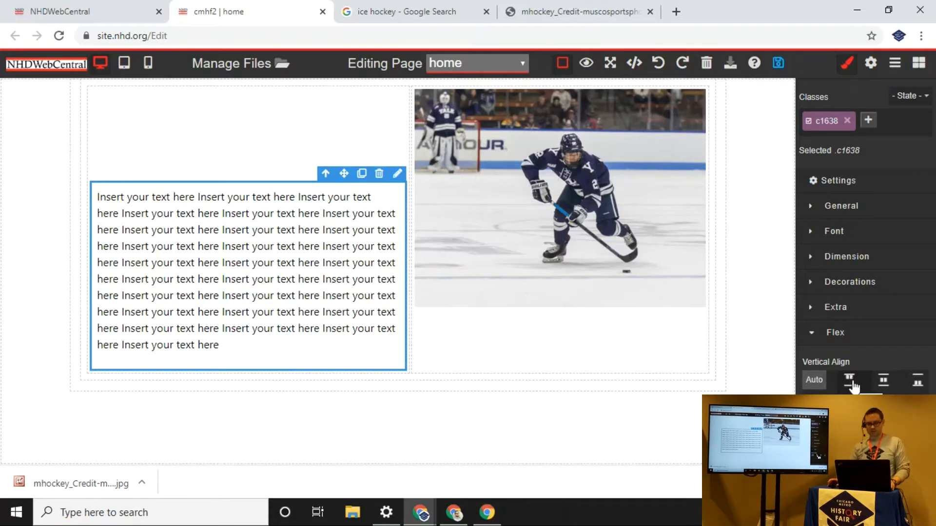
pyautogui.click(850, 383)
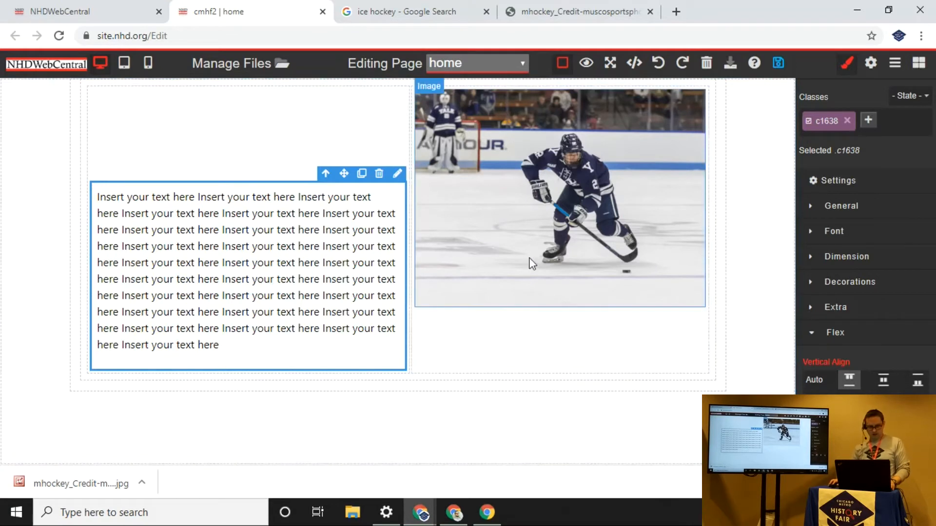
# - Align the contents of the cell holding the text block to the top of the cell, level with the hockey image
pyautogui.click(209, 145)
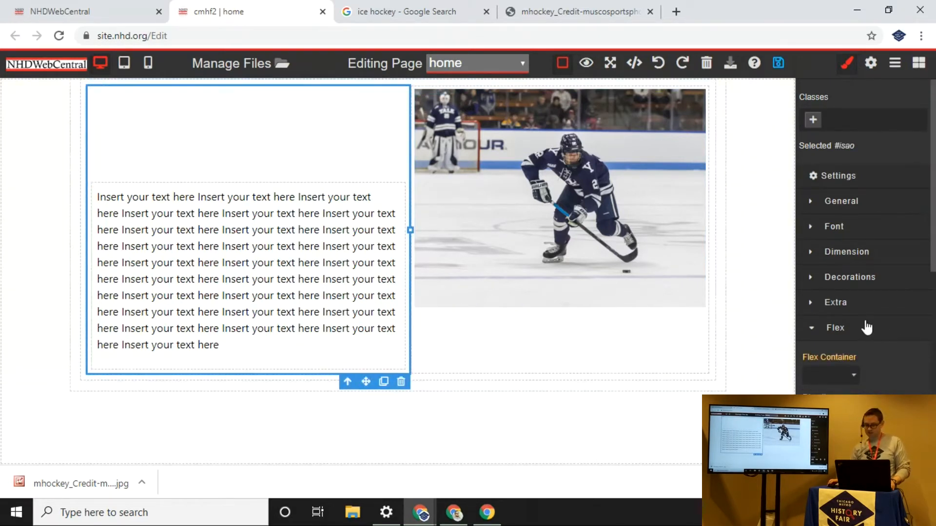
pyautogui.click(838, 331)
pyautogui.click(840, 336)
pyautogui.scroll(-6, 902, 343)
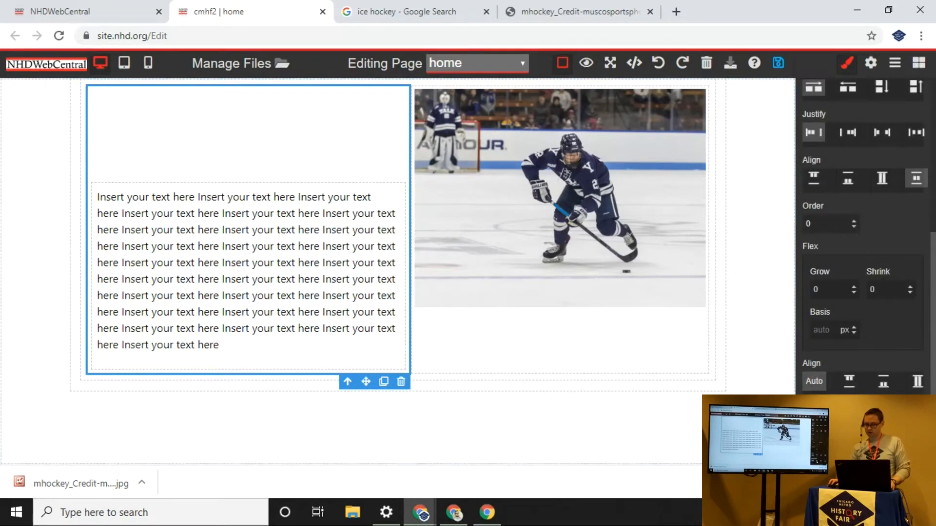
pyautogui.hotkey('ctrl', 'z')
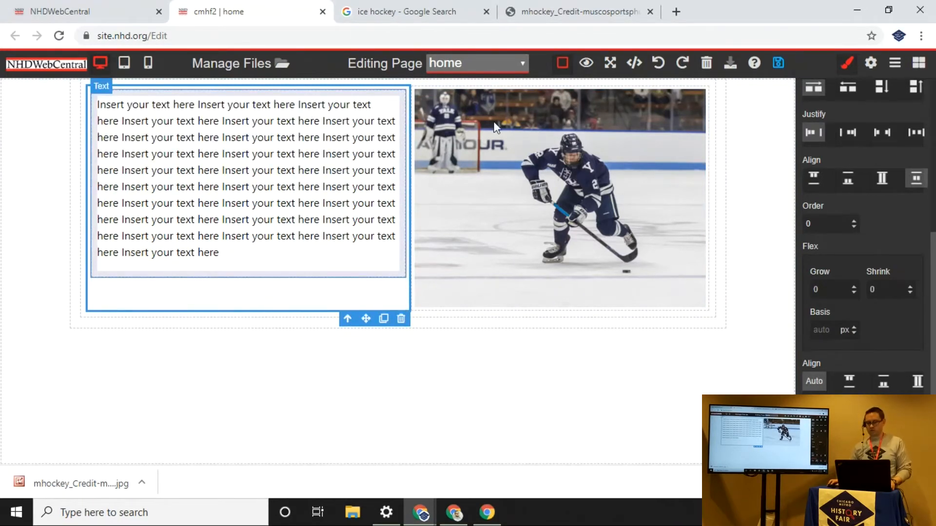
# - Save the home page with the top-aligned text and preview it
pyautogui.click(778, 63)
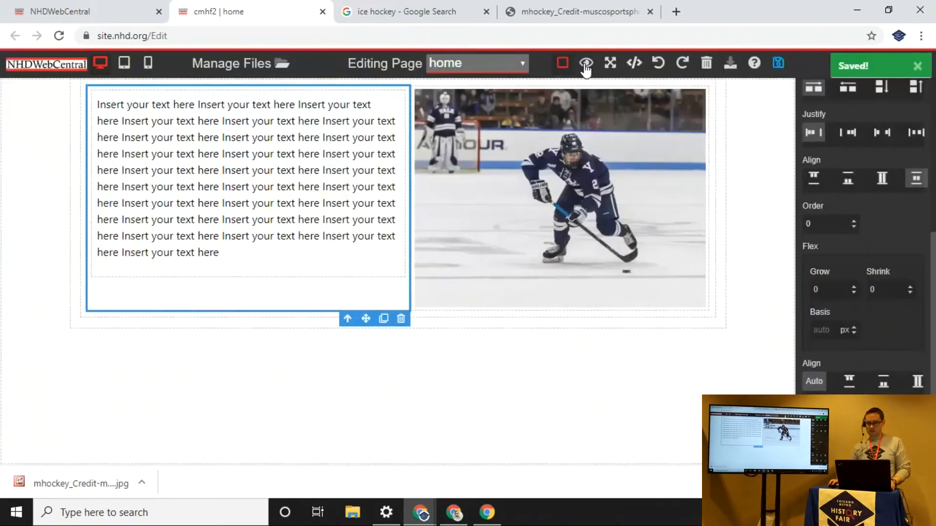
pyautogui.click(585, 63)
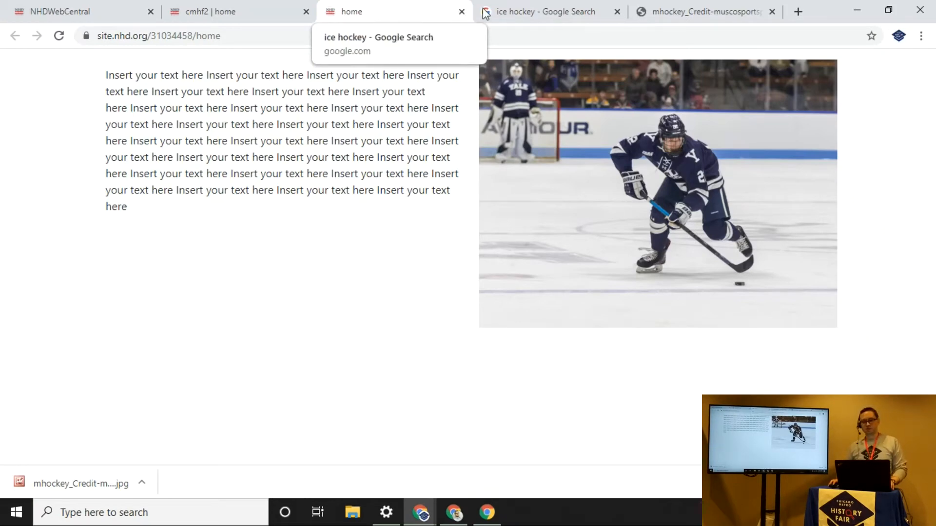
# - Close the page preview, image search and hockey image tabs, and save the home page in the editor
pyautogui.click(461, 12)
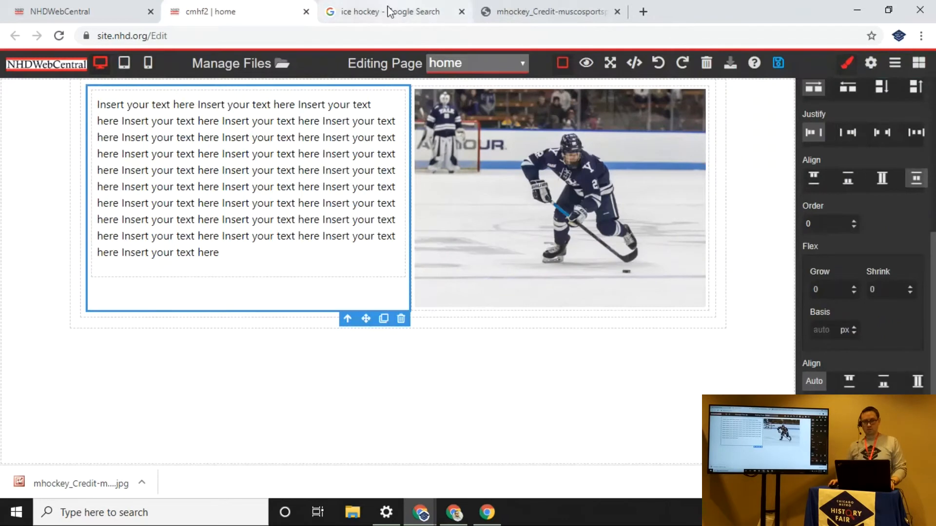
pyautogui.click(460, 11)
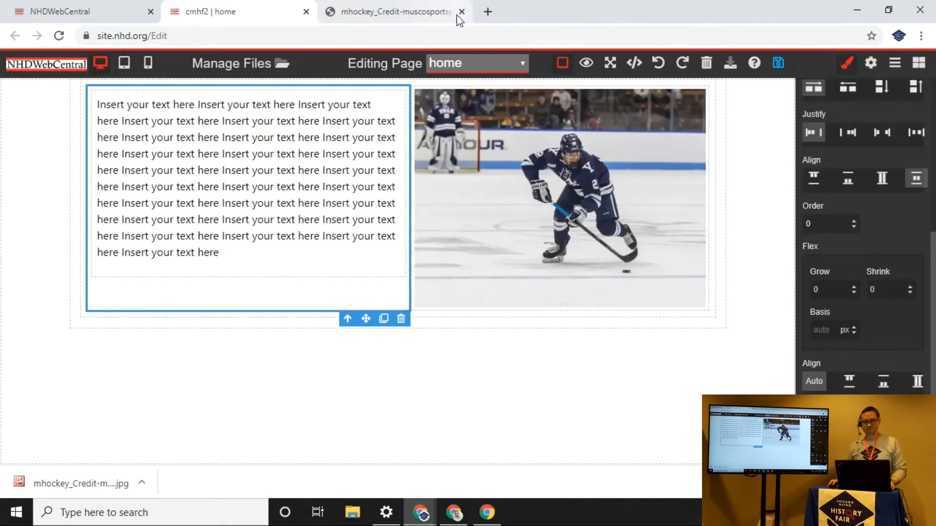
pyautogui.click(461, 12)
pyautogui.click(442, 360)
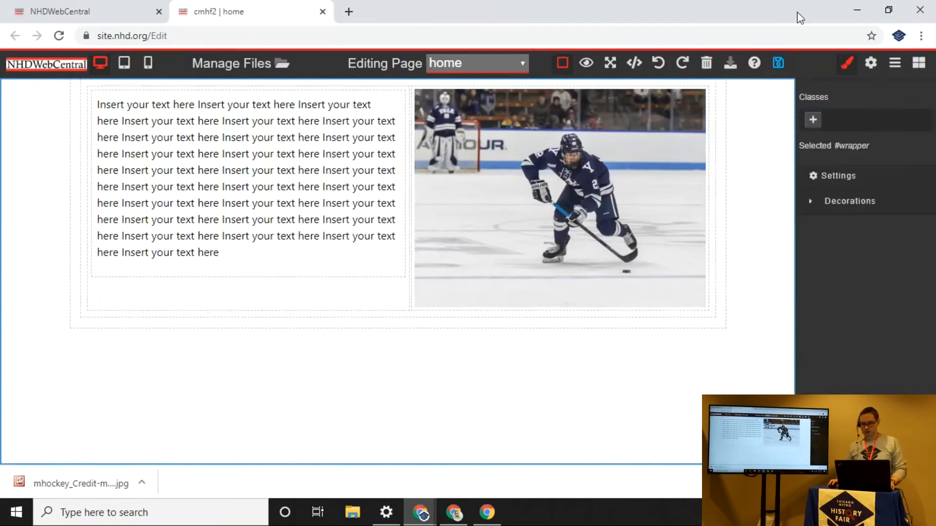
pyautogui.click(778, 64)
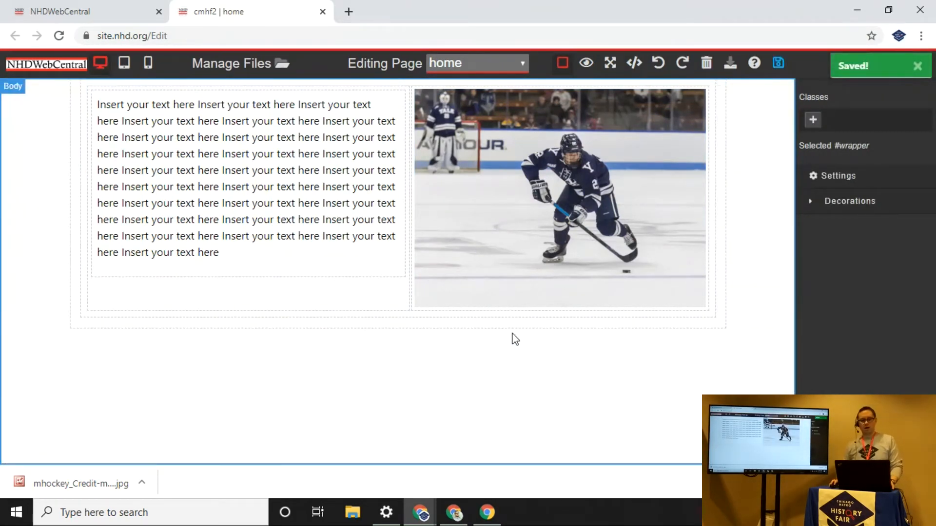
# - Create a new page named context with the title Historical Context, using no template
pyautogui.click(468, 62)
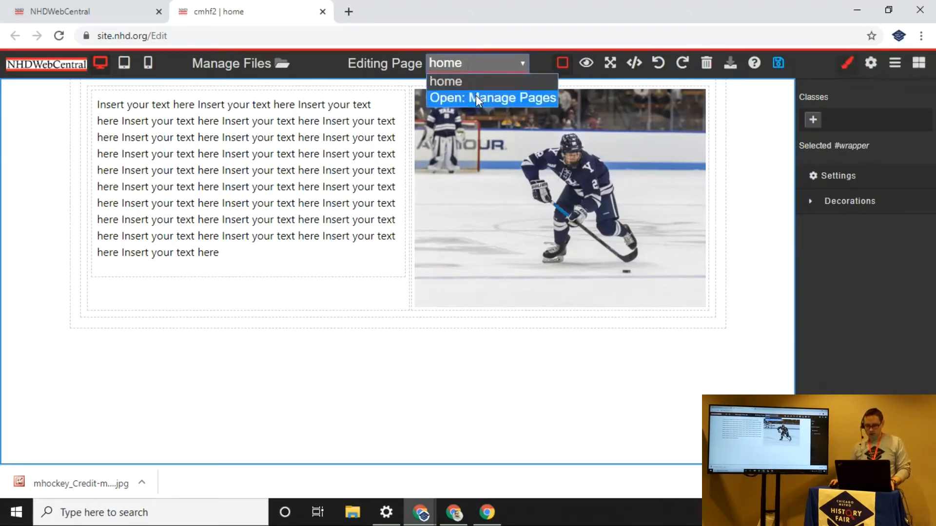
pyautogui.click(475, 96)
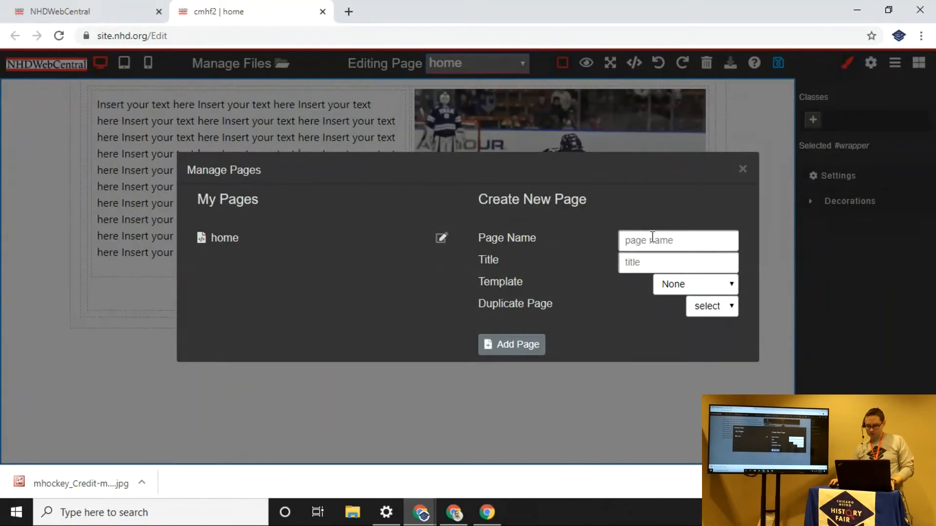
pyautogui.click(652, 238)
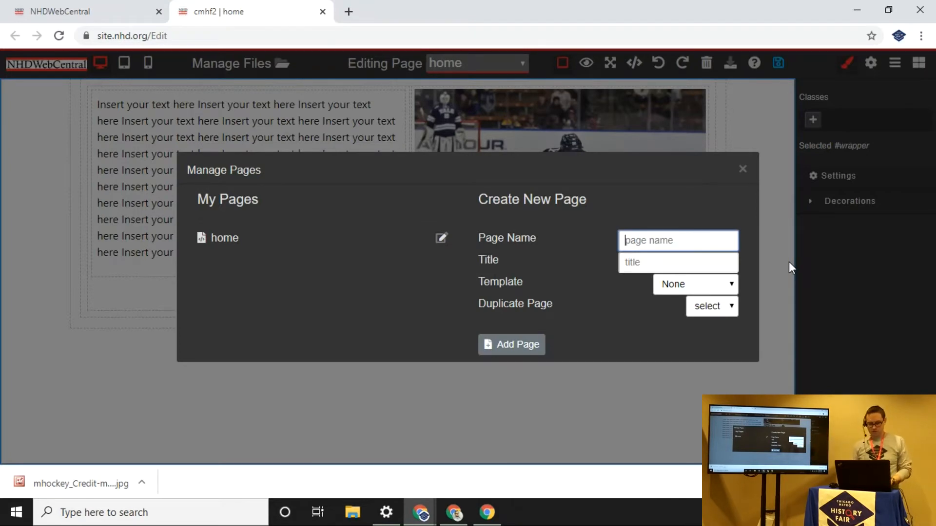
pyautogui.write('context')
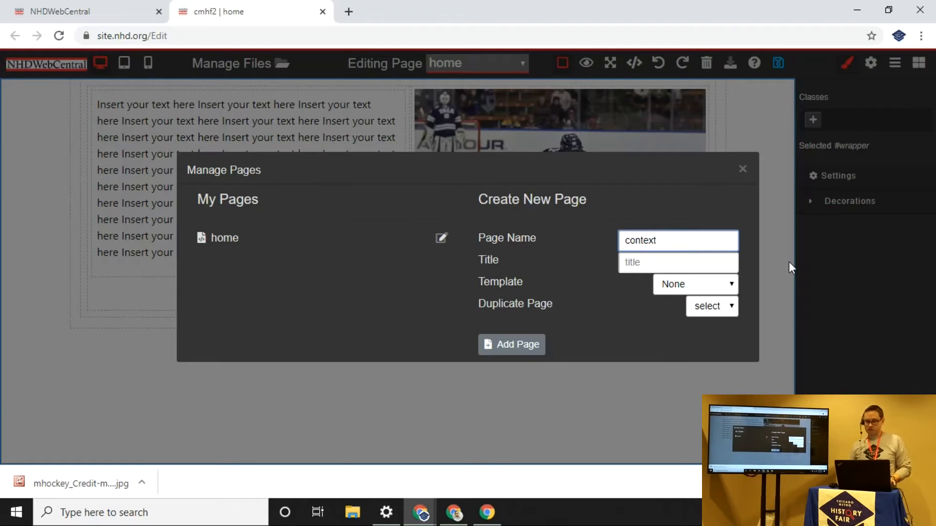
pyautogui.press('Tab')
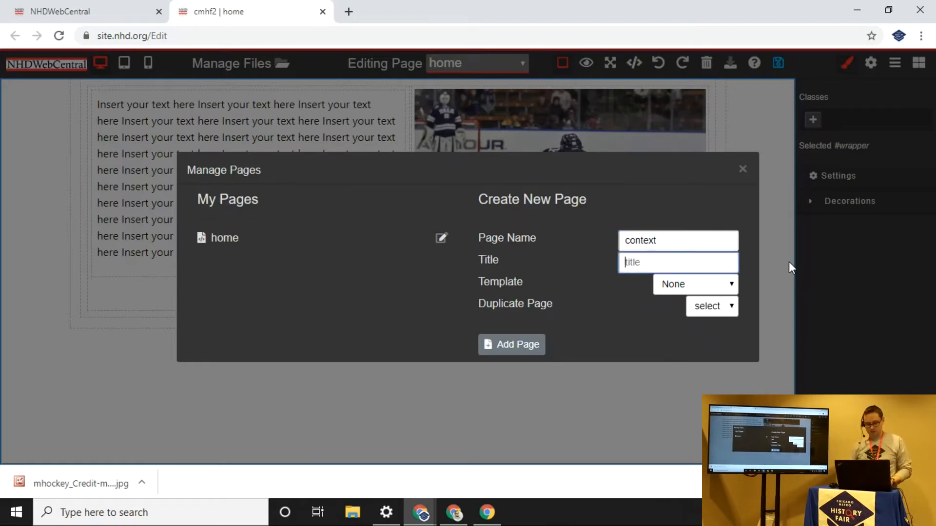
pyautogui.write('Historical Conte')
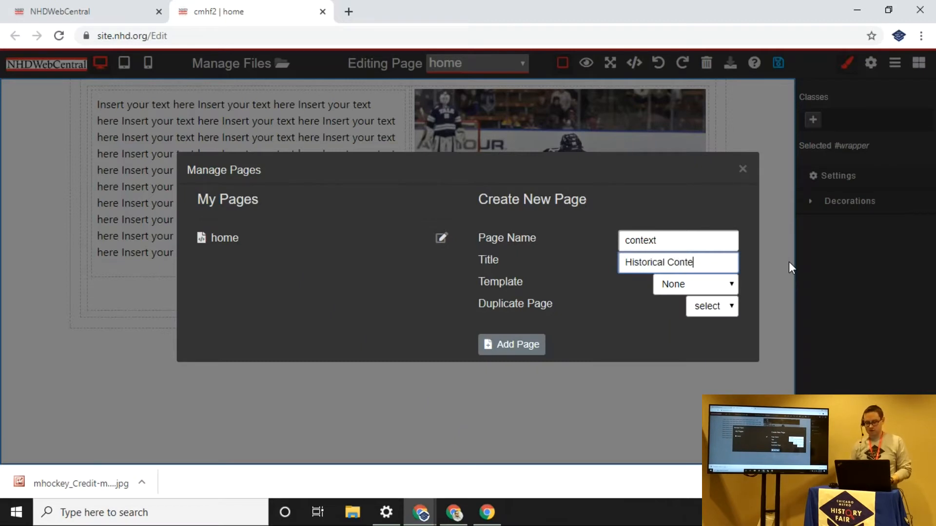
pyautogui.write('xt')
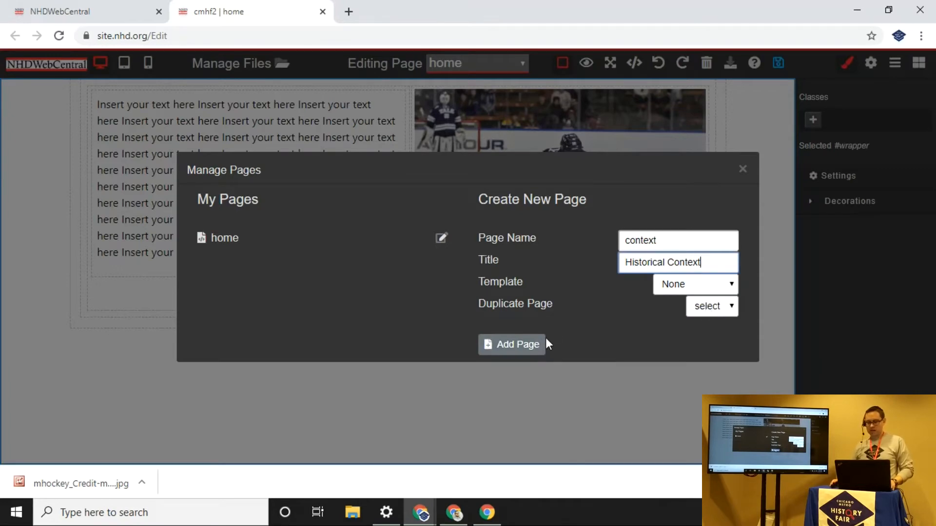
pyautogui.click(514, 345)
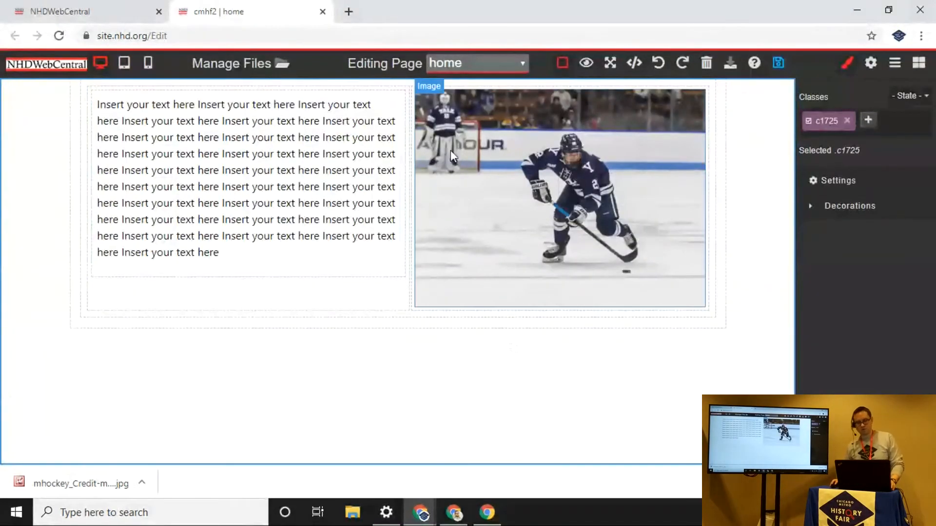
# - Check the list of editable pages for the context page and save the home page
pyautogui.click(478, 62)
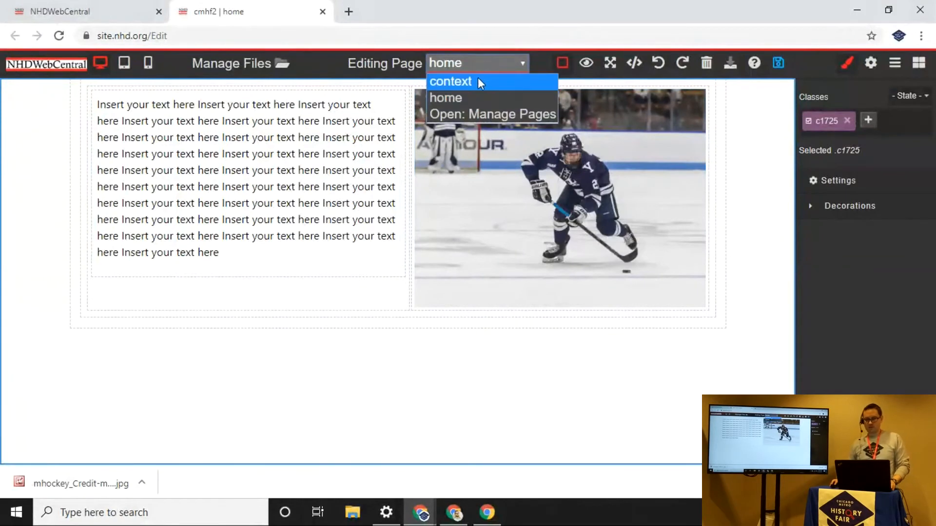
pyautogui.click(473, 64)
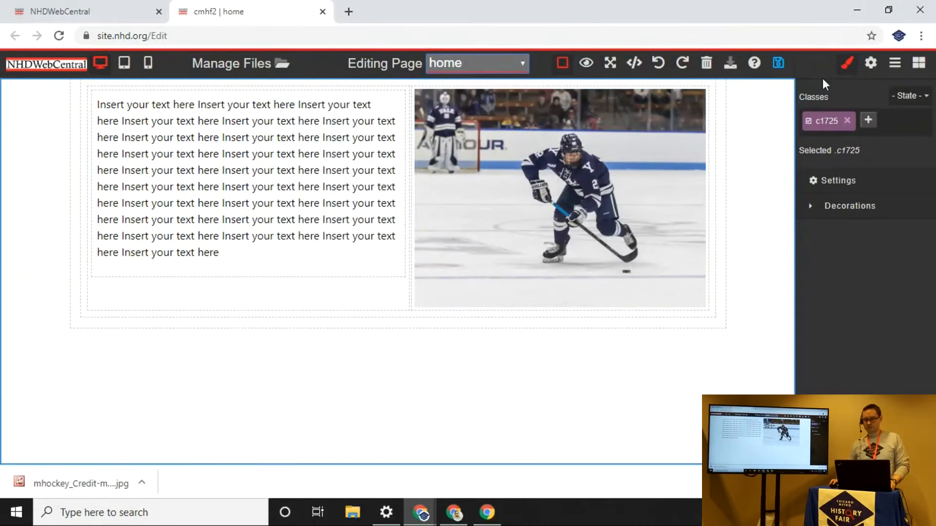
pyautogui.click(778, 63)
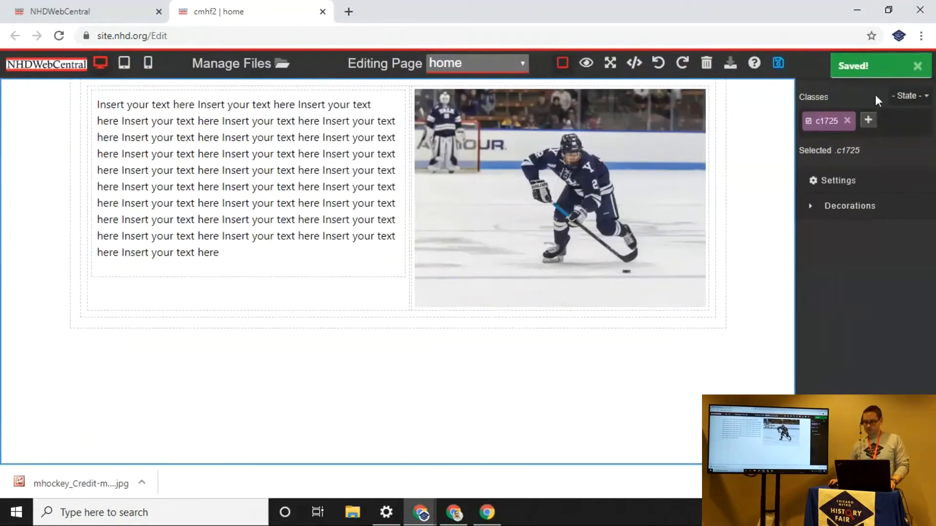
pyautogui.click(918, 69)
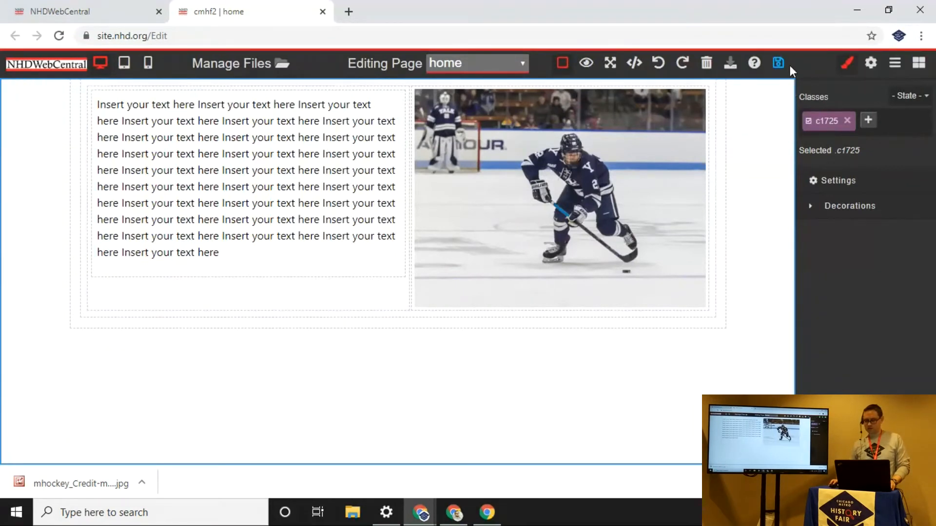
# - Try to place an auto-Nav block above the two-column section of the home page
pyautogui.click(919, 63)
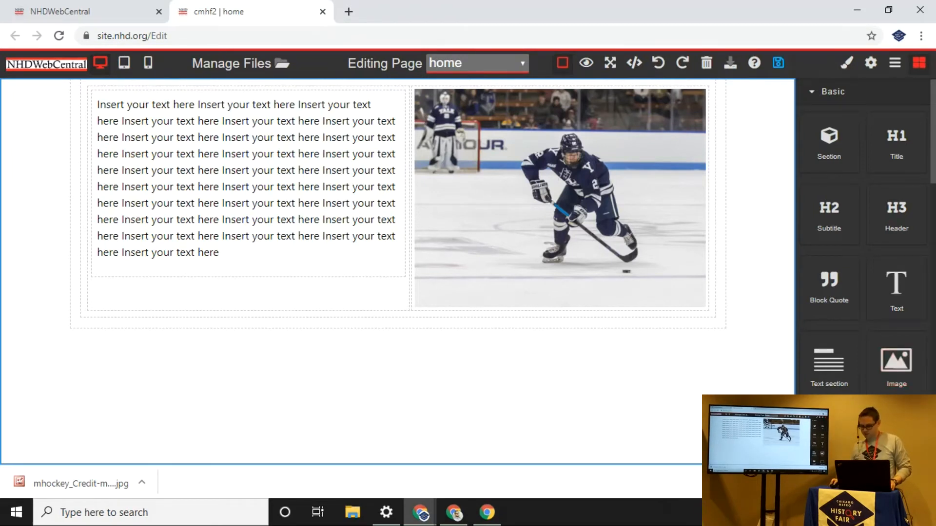
pyautogui.click(923, 483)
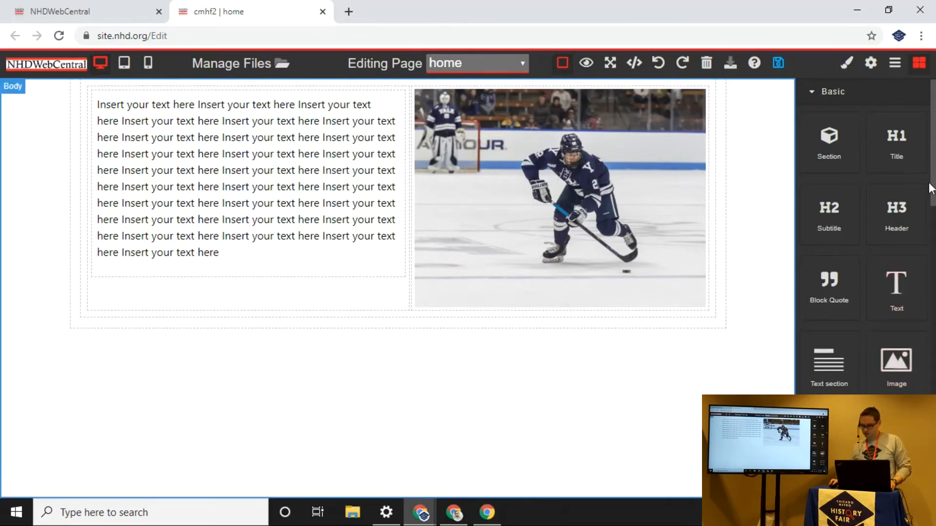
pyautogui.scroll(-7, 931, 190)
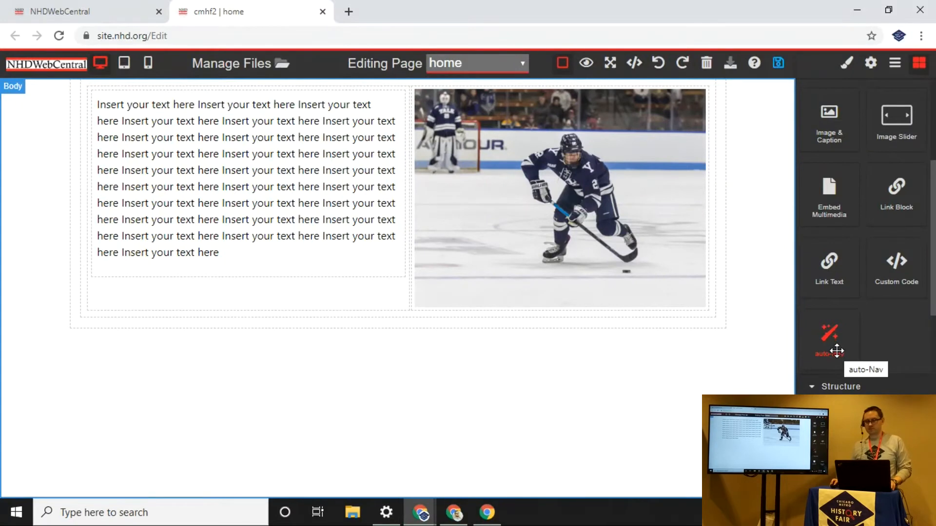
pyautogui.moveTo(836, 347)
pyautogui.mouseDown()
pyautogui.moveTo(568, 192)
pyautogui.moveTo(451, 83)
pyautogui.moveTo(398, 87)
pyautogui.mouseUp()
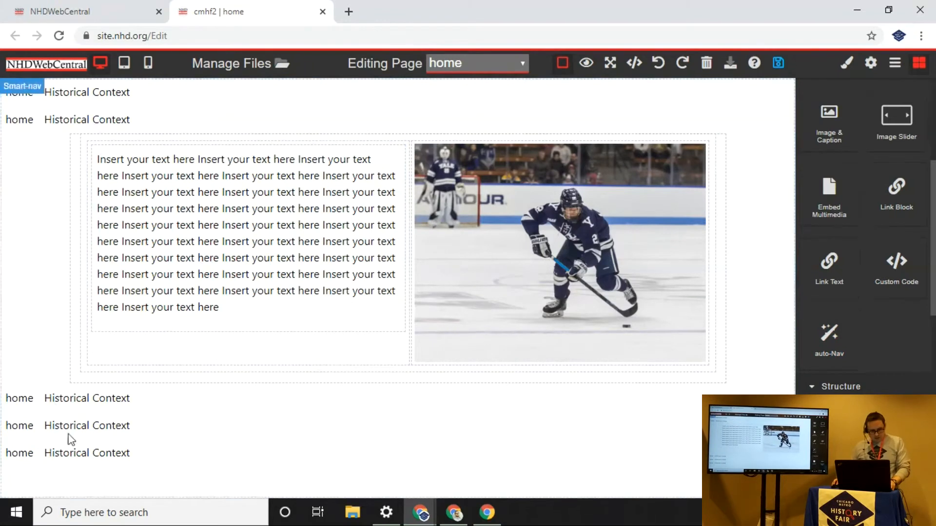
# - Try to delete the duplicate navigation blocks above and below the two-column section
pyautogui.click(64, 125)
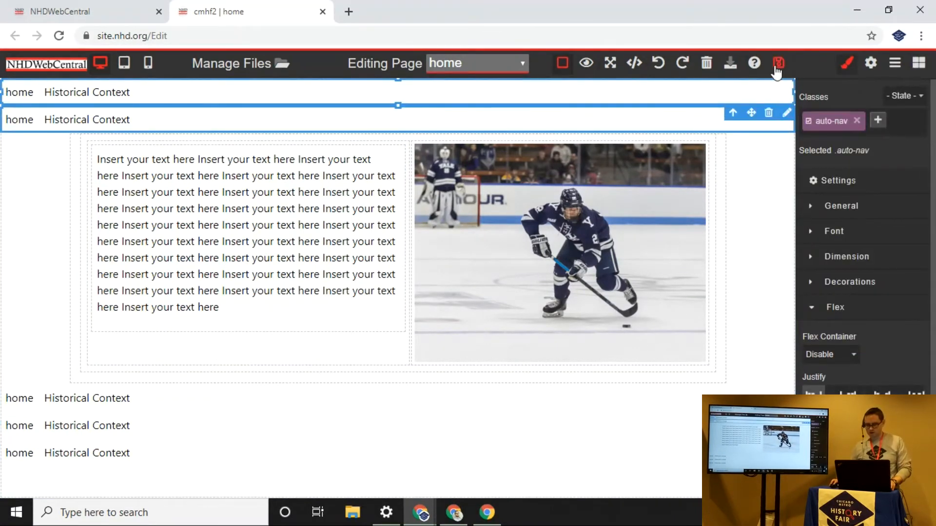
pyautogui.click(768, 113)
pyautogui.click(163, 382)
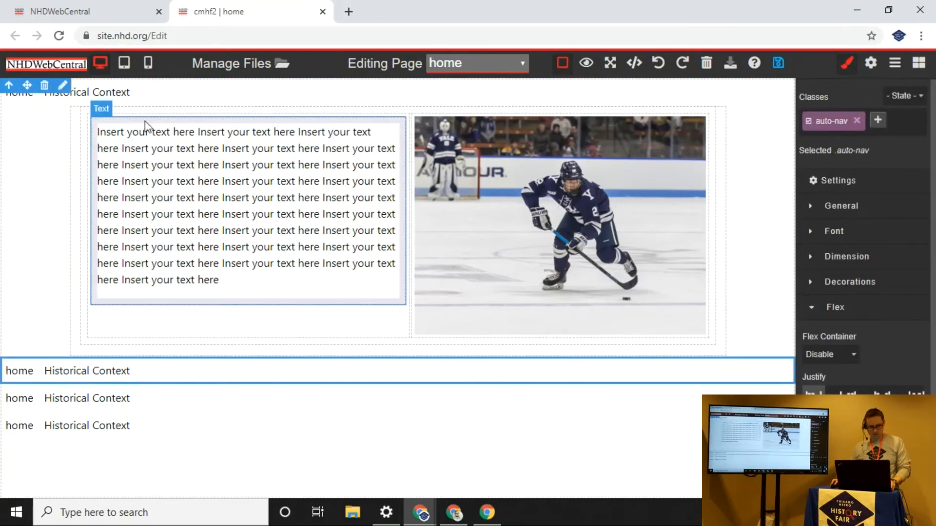
pyautogui.click(43, 87)
pyautogui.click(58, 393)
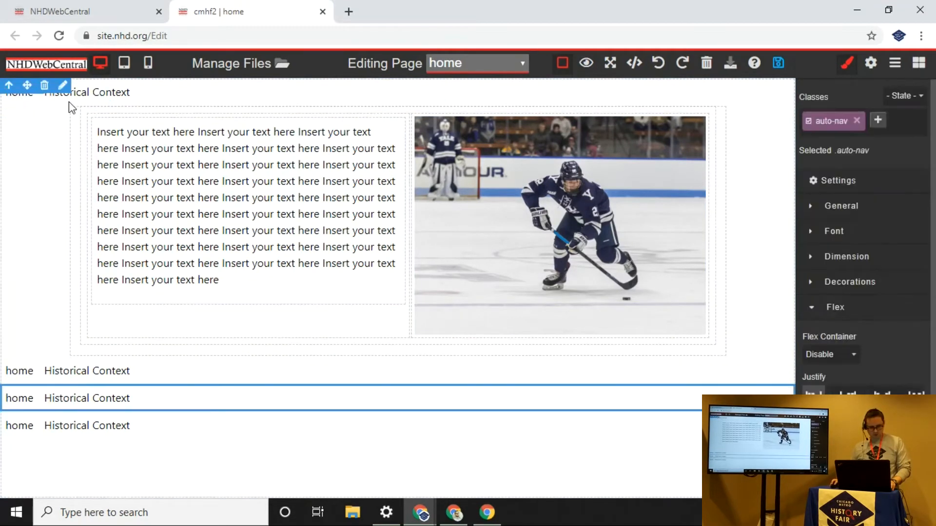
pyautogui.click(47, 86)
pyautogui.click(69, 404)
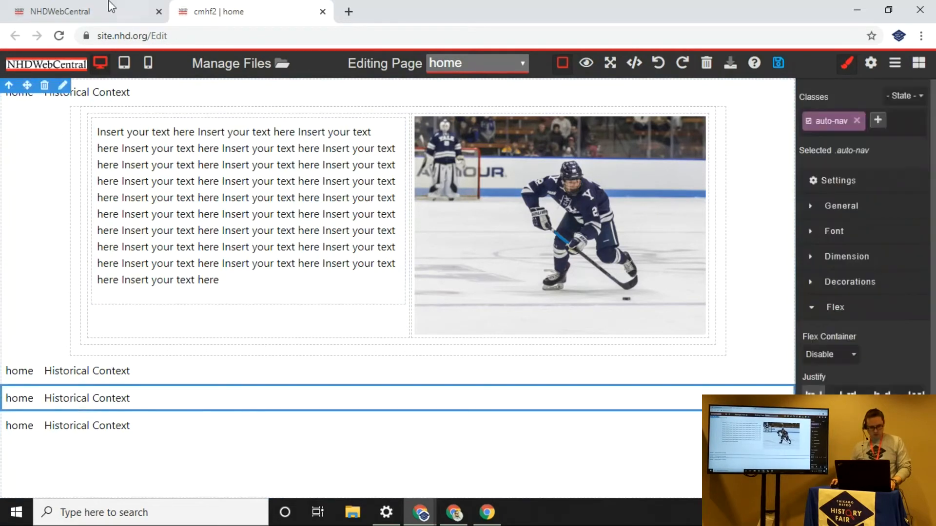
pyautogui.click(44, 86)
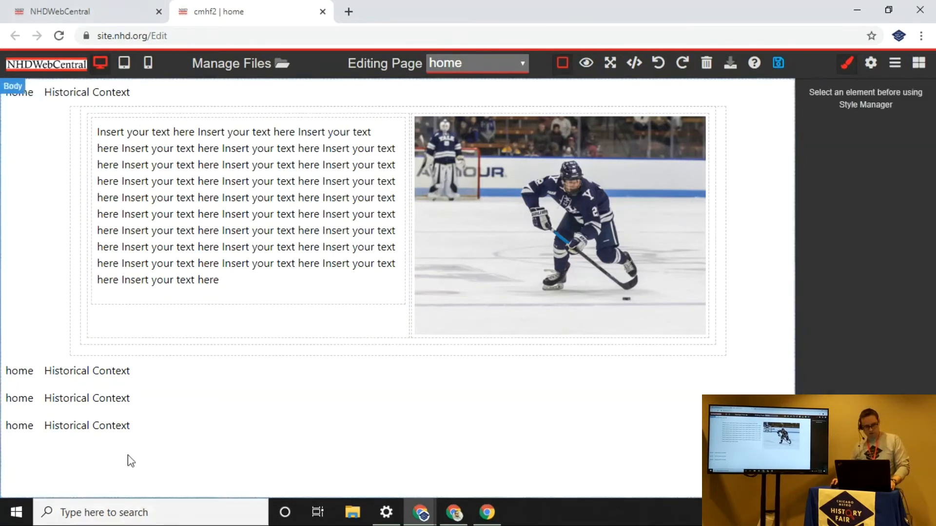
pyautogui.click(96, 376)
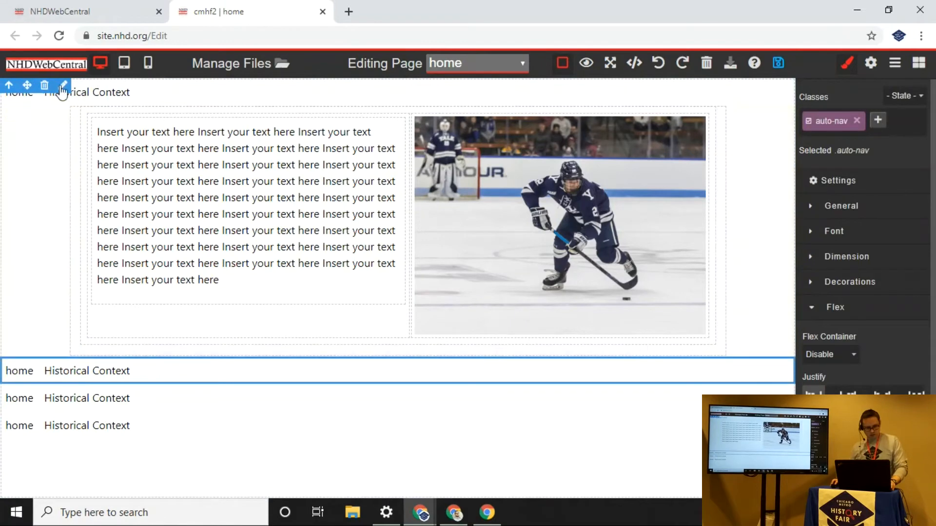
pyautogui.click(44, 87)
pyautogui.click(101, 377)
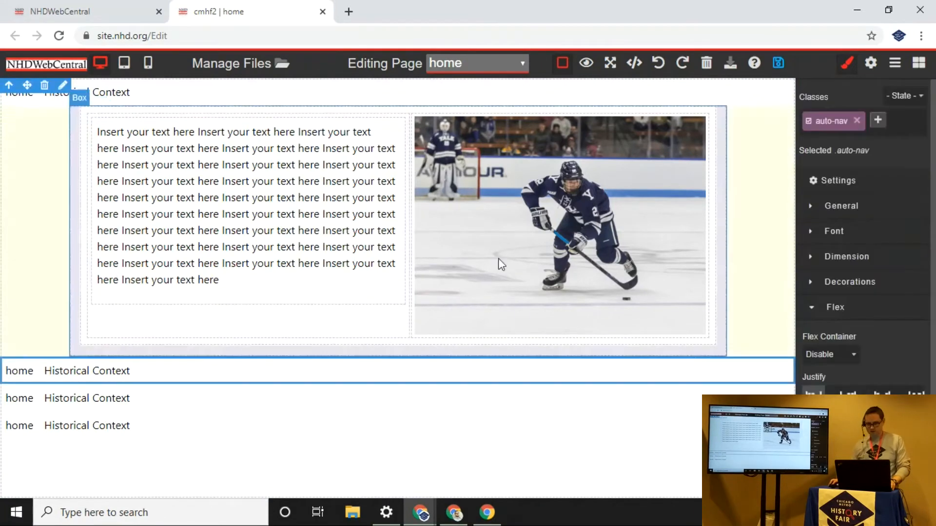
# - Reload the editor to discard the unsaved navigation blocks, and dismiss the startup notices
pyautogui.click(59, 36)
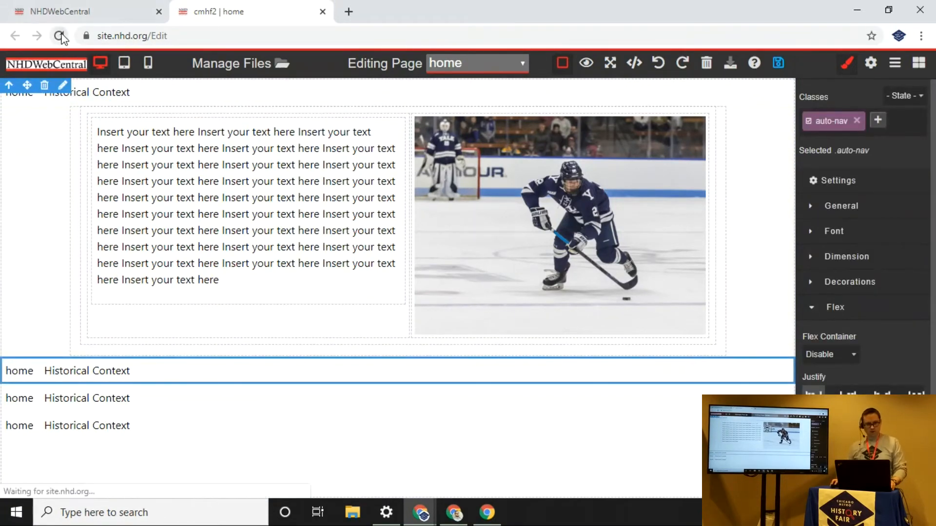
pyautogui.click(530, 139)
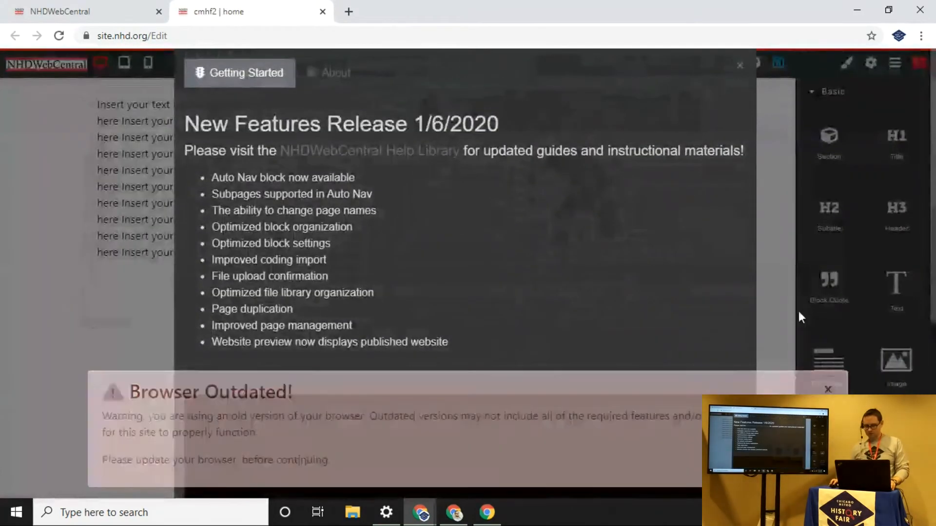
pyautogui.click(740, 65)
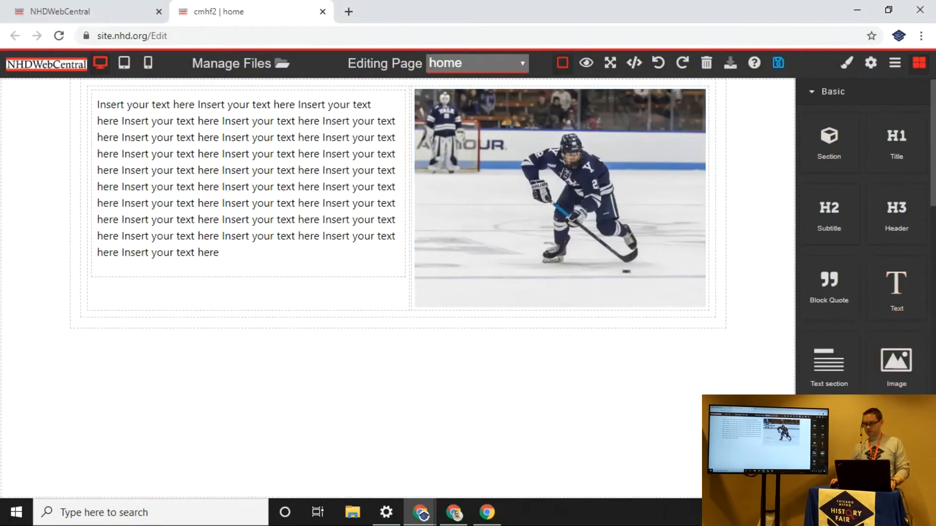
# - Add one auto-Nav block inside the outer box, directly below the text and image columns, and save the home page
pyautogui.scroll(-5, 836, 290)
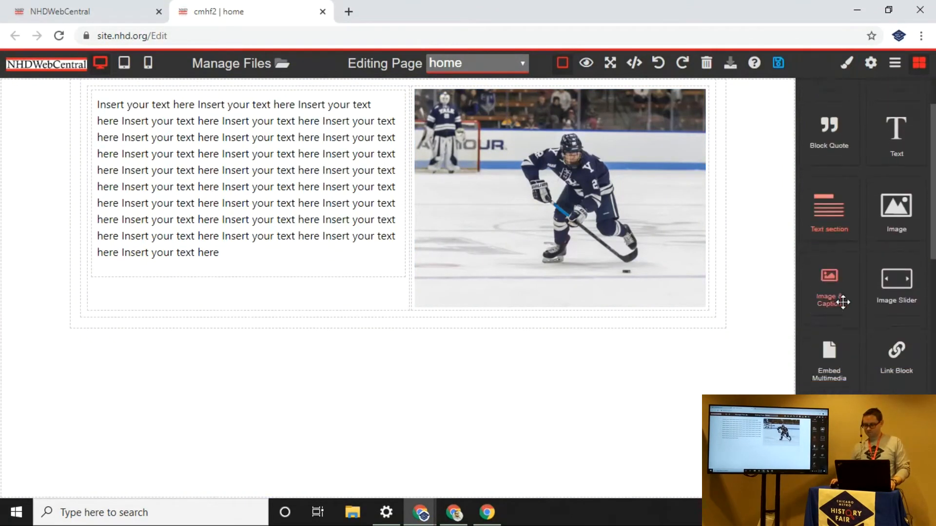
pyautogui.moveTo(827, 388); pyautogui.dragTo(426, 317)
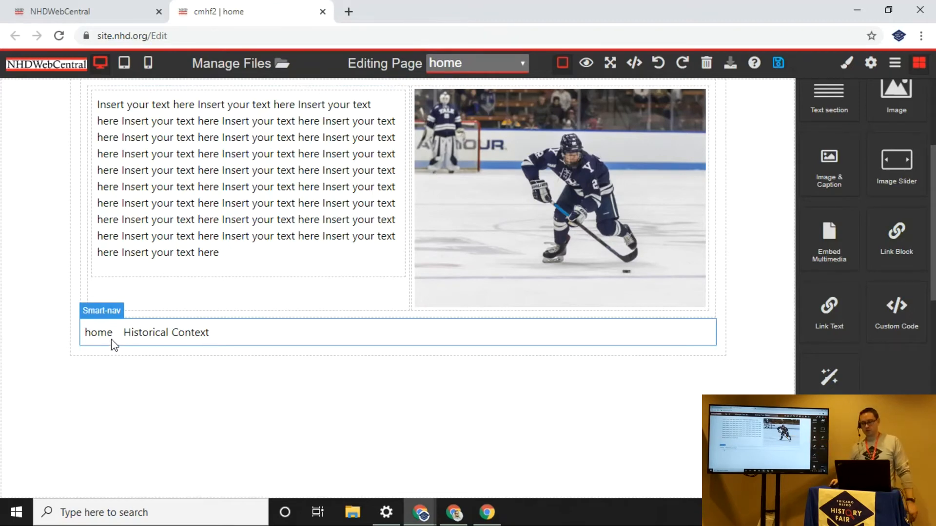
pyautogui.click(779, 62)
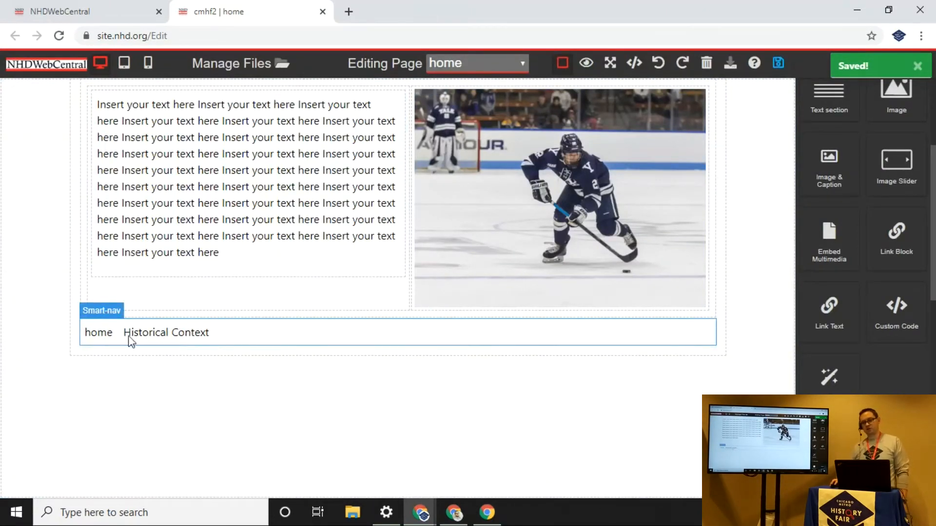
# - Create a new page named references with the title References, and save the home page
pyautogui.click(485, 63)
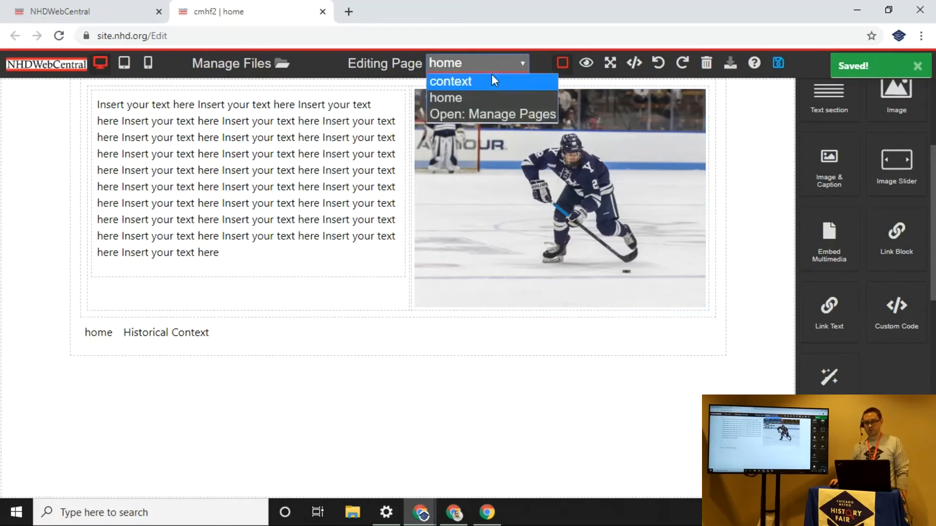
pyautogui.click(474, 113)
pyautogui.click(664, 259)
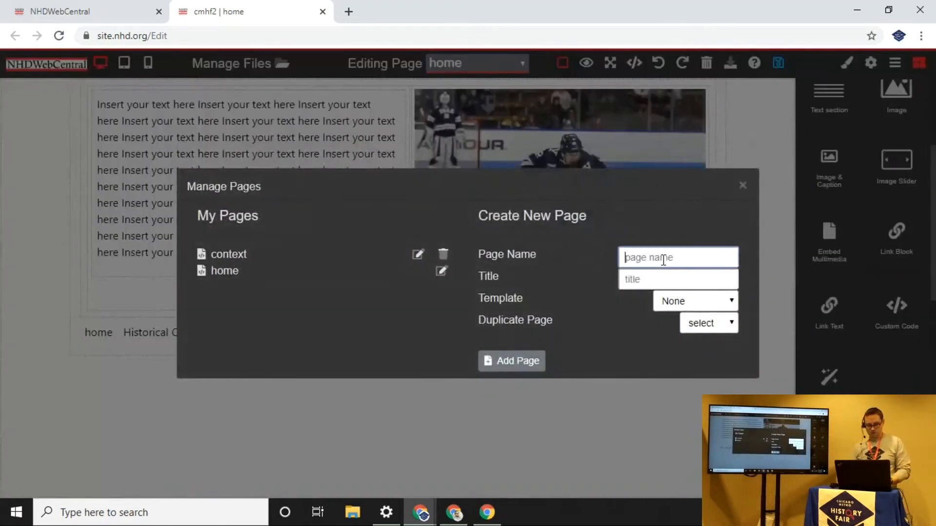
pyautogui.write('references')
pyautogui.press('Tab')
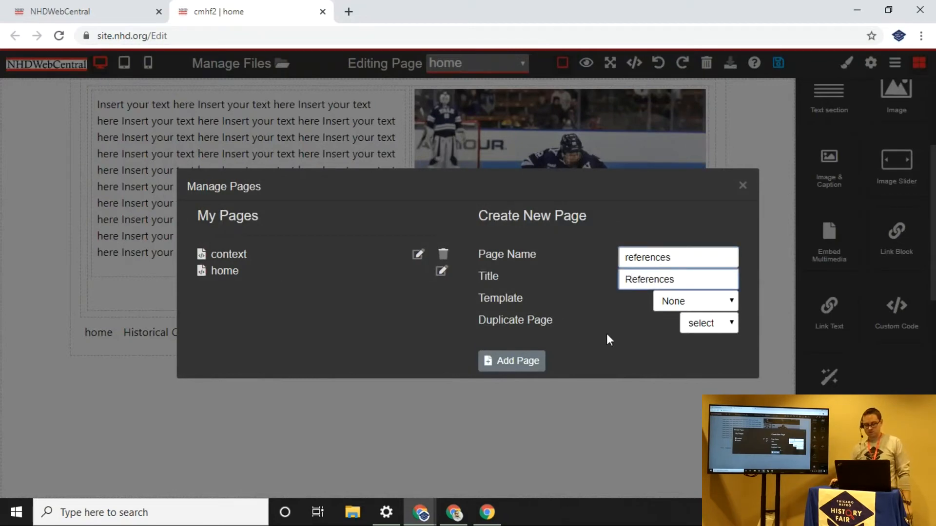
pyautogui.click(534, 360)
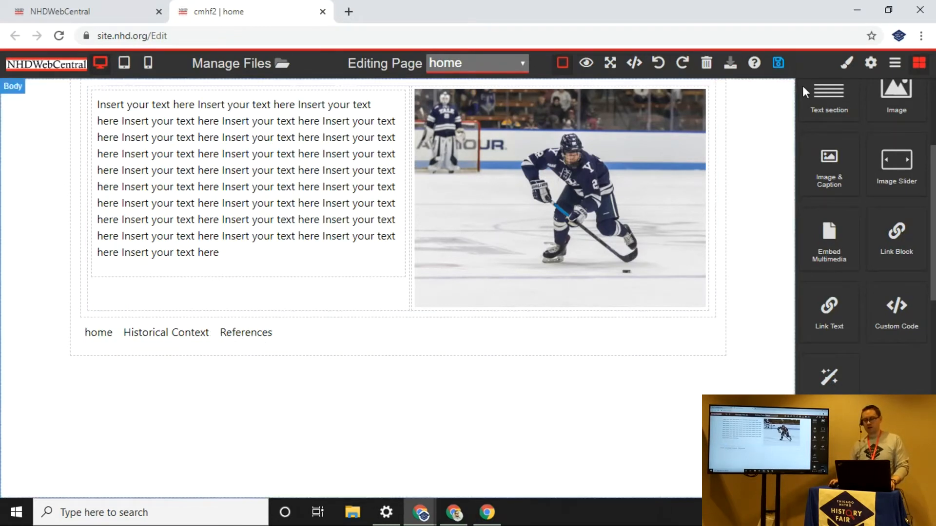
pyautogui.click(778, 64)
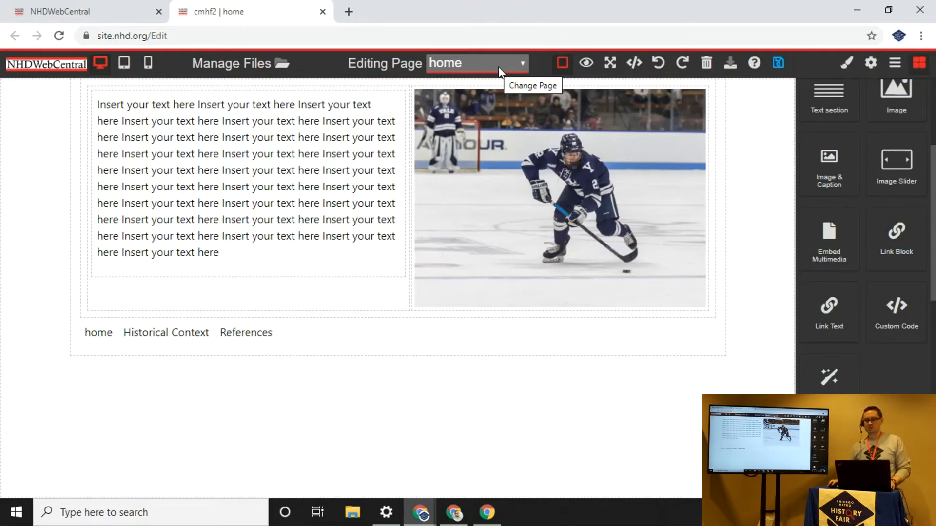
# - Preview the home page, follow its Historical Context link, and close the preview
pyautogui.click(588, 61)
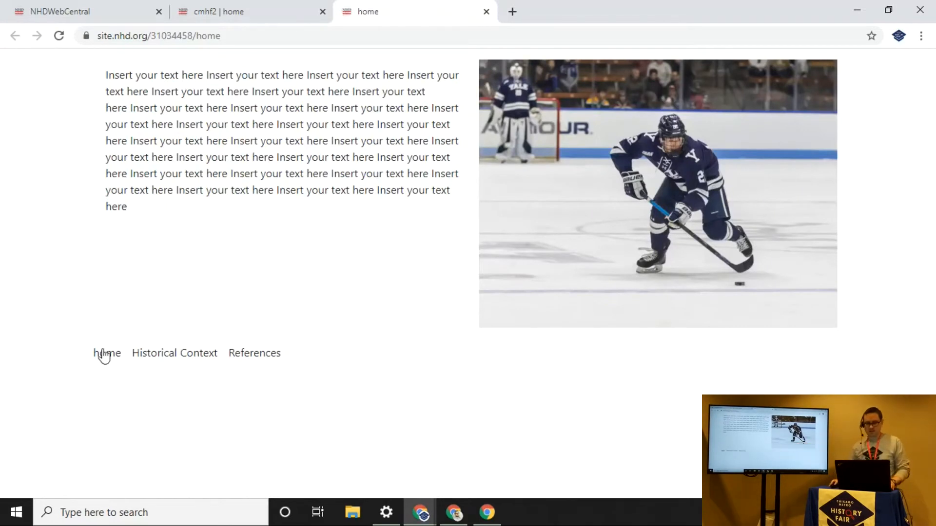
pyautogui.click(158, 359)
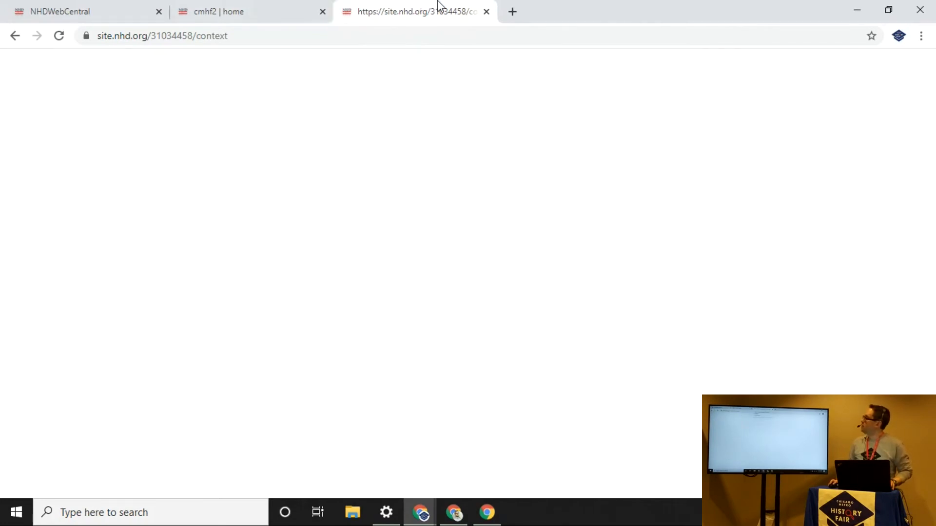
pyautogui.click(487, 12)
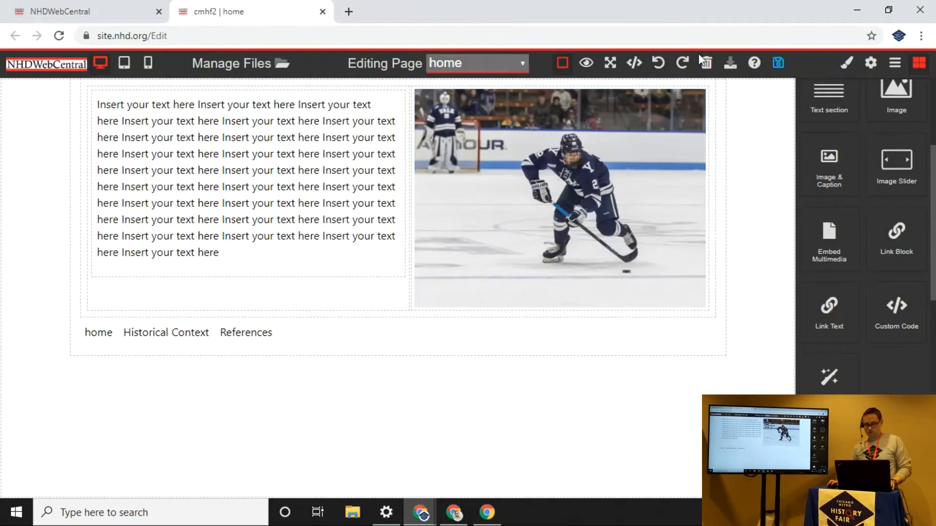
# - Save the home page and switch the editor to the context page
pyautogui.click(777, 64)
pyautogui.click(466, 63)
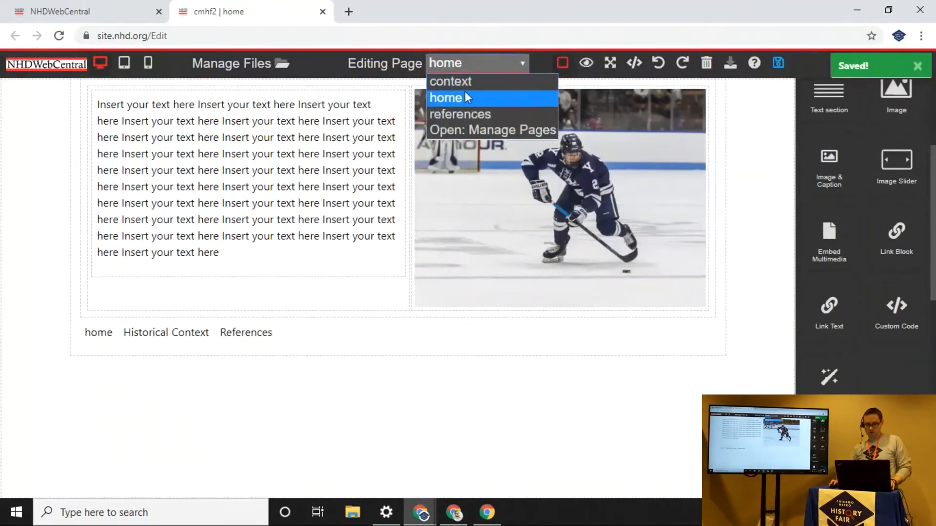
pyautogui.click(474, 83)
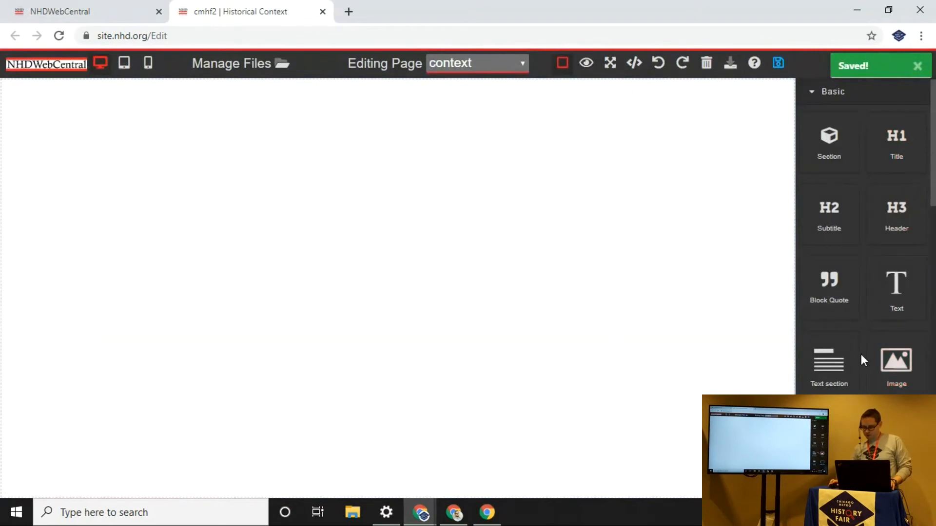
# - Try to place an auto-Nav block directly on the empty context page, and delete it
pyautogui.scroll(-5, 854, 360)
pyautogui.moveTo(816, 378); pyautogui.dragTo(404, 224)
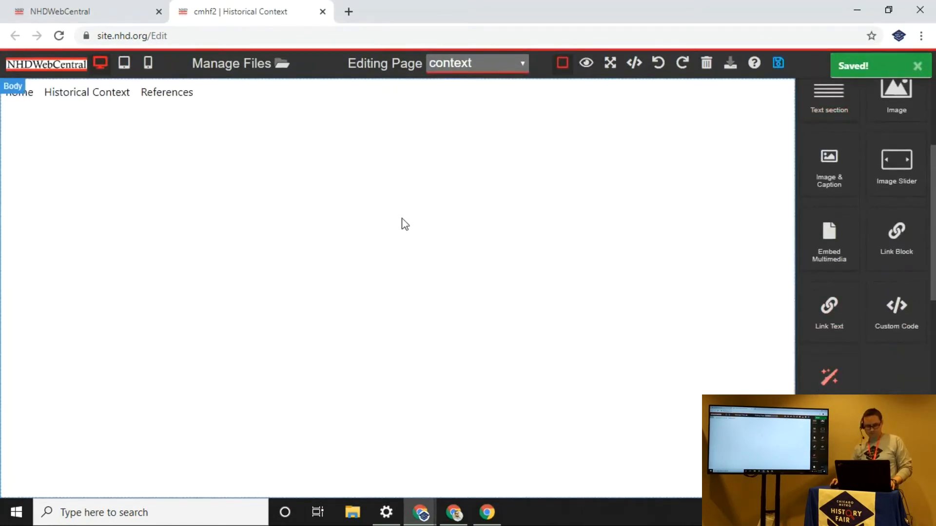
pyautogui.click(778, 64)
pyautogui.click(729, 96)
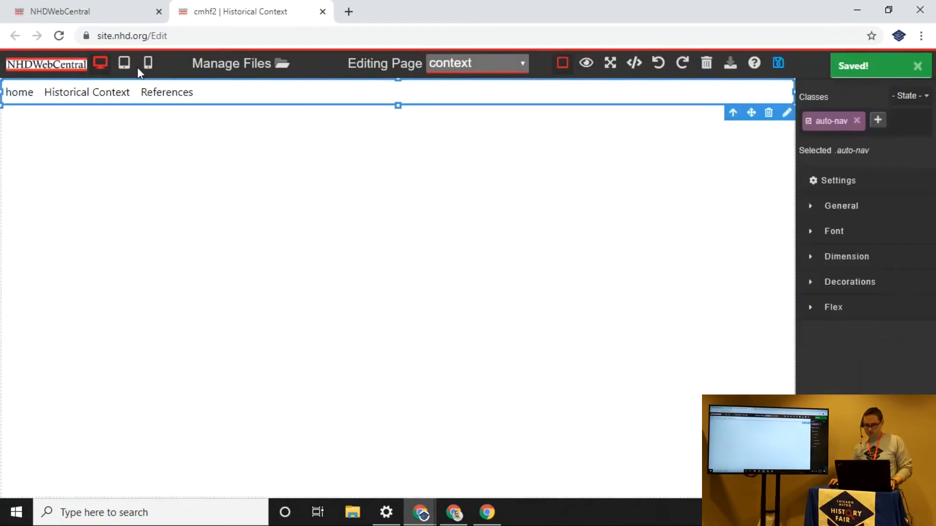
pyautogui.click(768, 113)
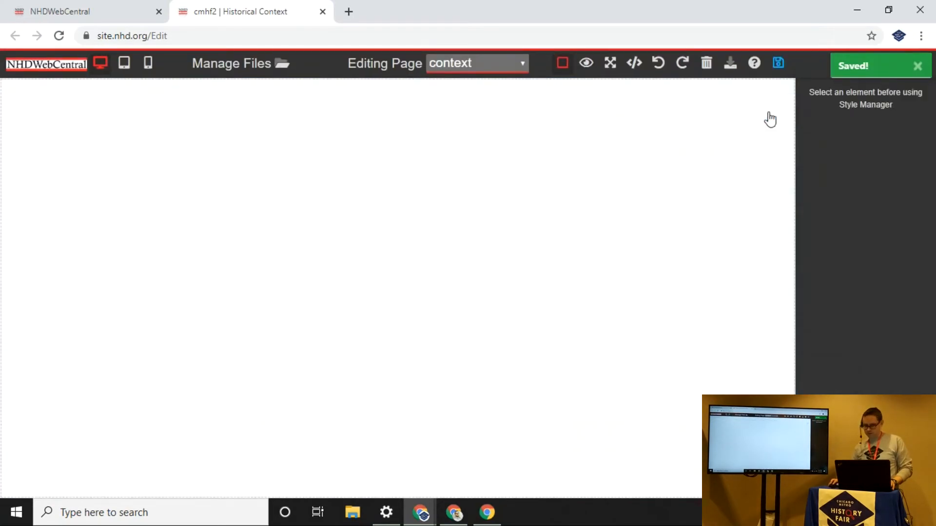
# - Place an outer box on the context page with an auto-Nav block inside it, and save the page
pyautogui.click(917, 67)
pyautogui.click(919, 68)
pyautogui.scroll(-5, 885, 352)
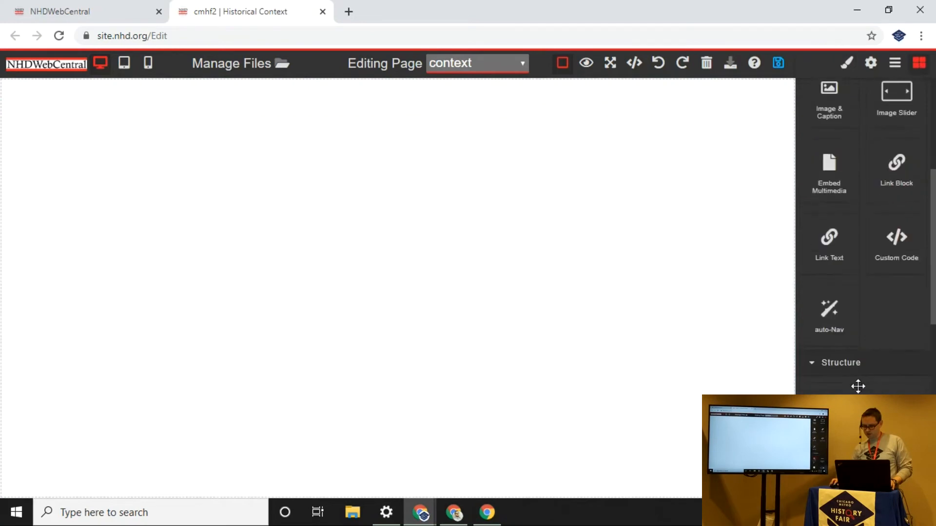
pyautogui.moveTo(858, 387); pyautogui.dragTo(785, 356)
pyautogui.moveTo(829, 311); pyautogui.dragTo(486, 119)
pyautogui.click(778, 63)
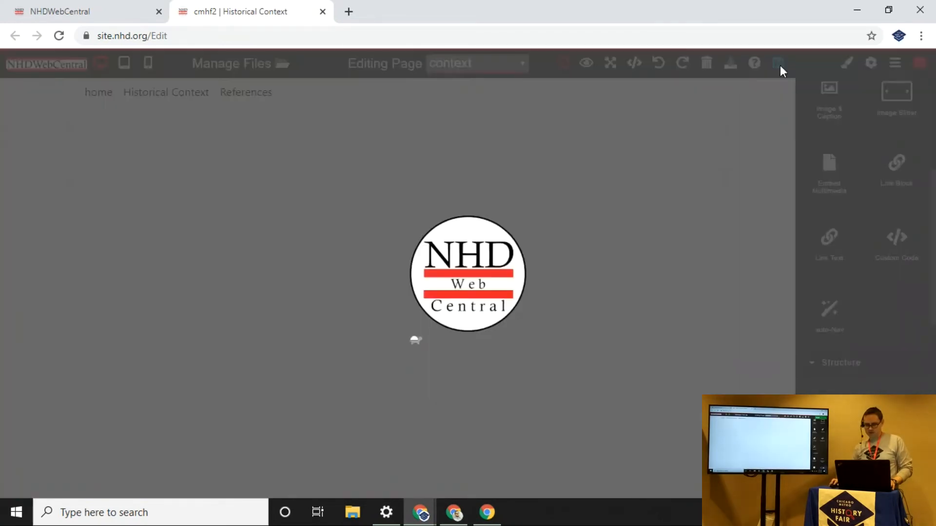
# - Switch the editor to the home page and test the Historical Context and home links in a preview
pyautogui.click(519, 68)
pyautogui.click(466, 100)
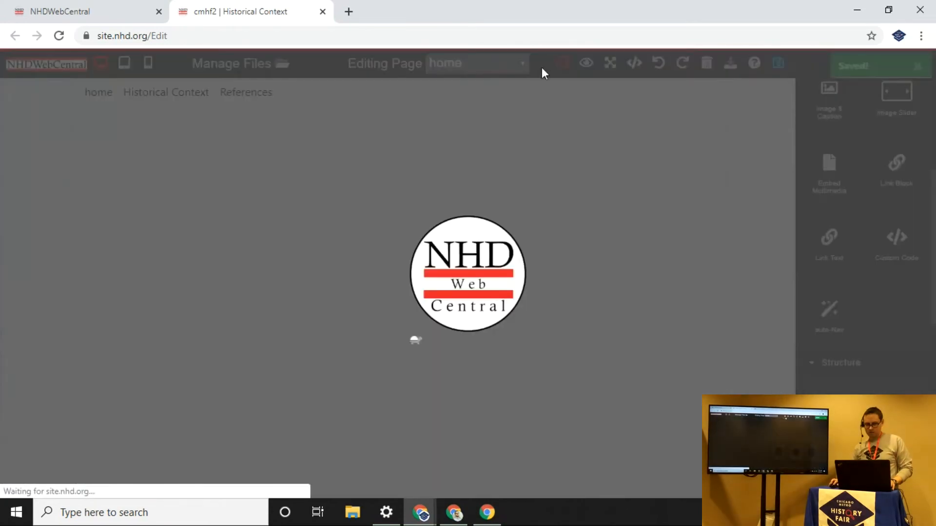
pyautogui.click(586, 63)
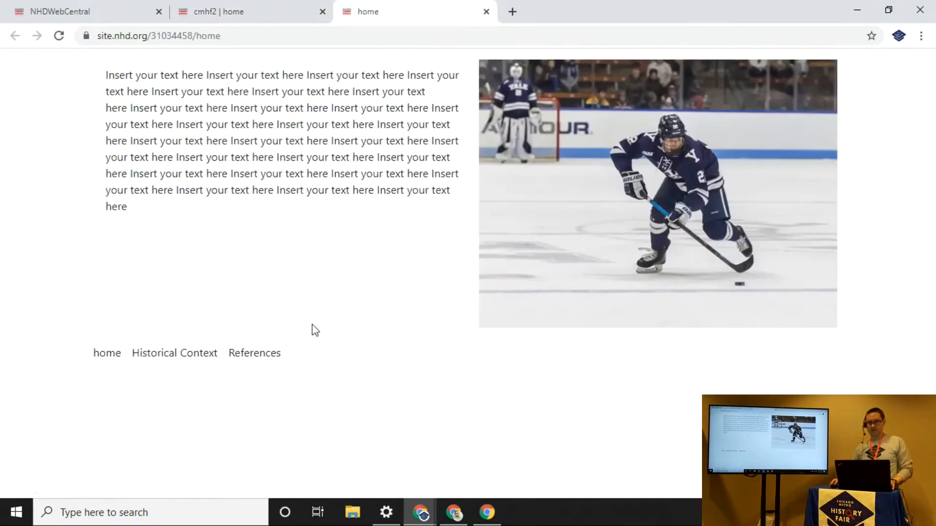
pyautogui.click(184, 362)
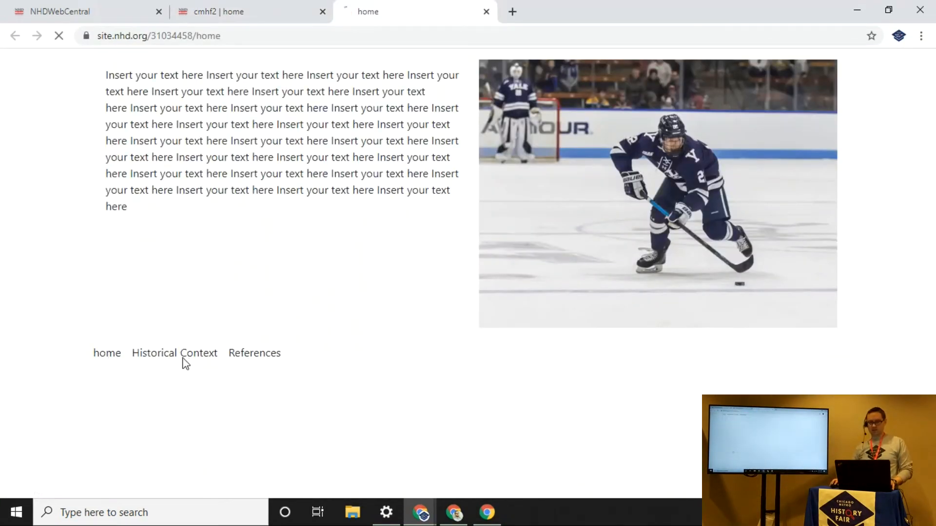
pyautogui.click(108, 66)
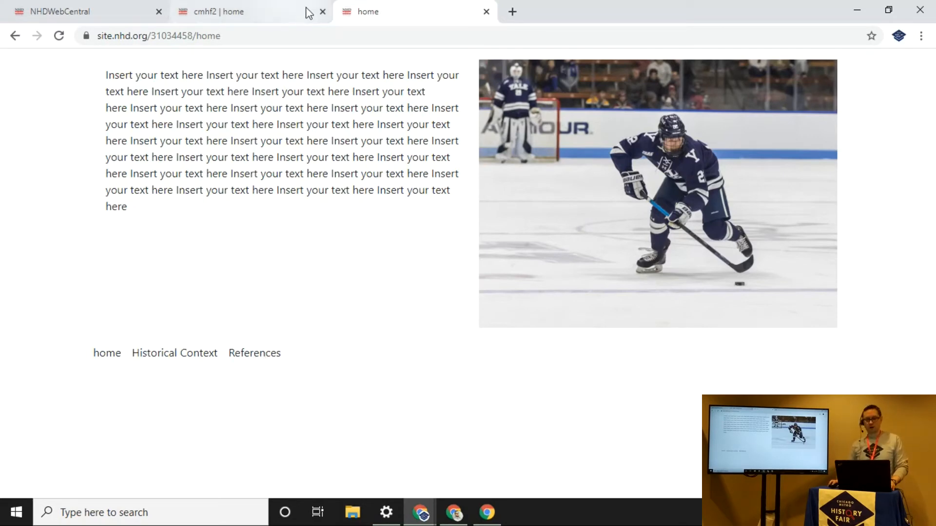
pyautogui.click(486, 11)
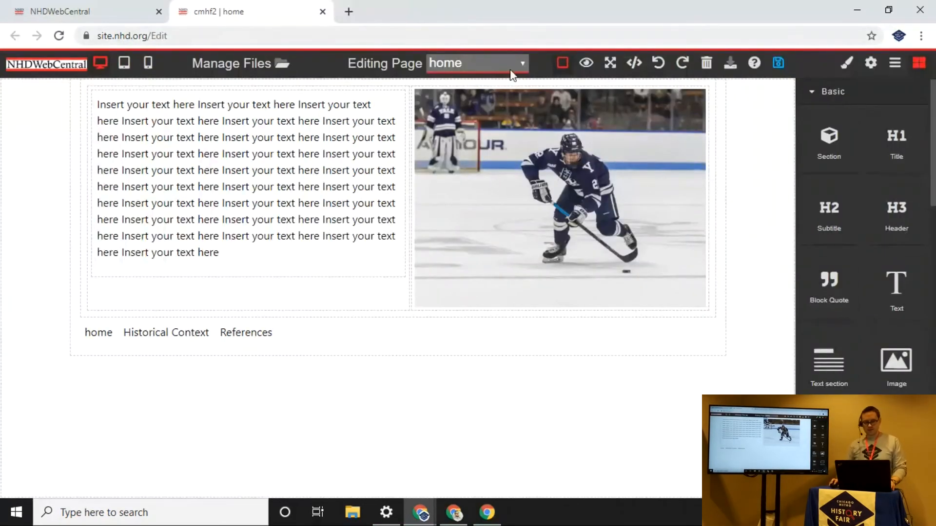
# - Move References between home and Historical Context in the home page's auto-Nav order, and save the new order
pyautogui.doubleClick(297, 333)
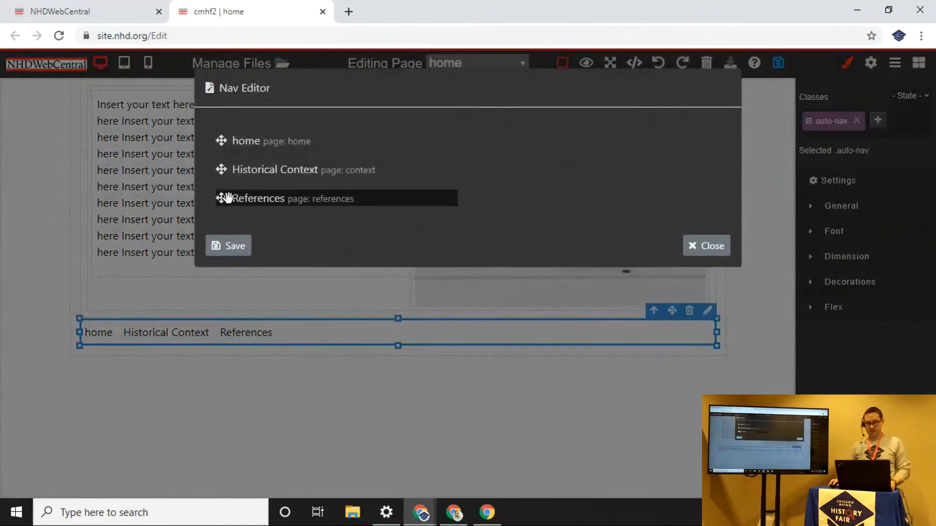
pyautogui.click(721, 248)
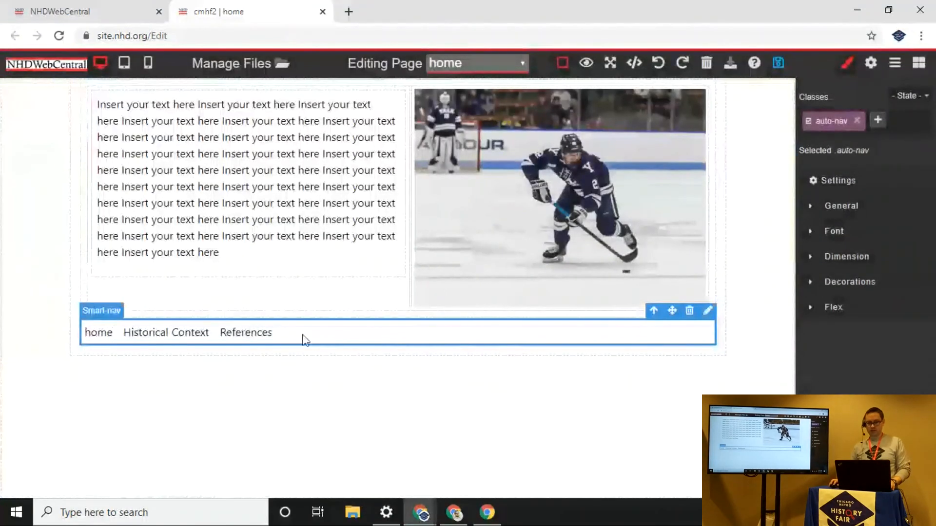
pyautogui.doubleClick(242, 333)
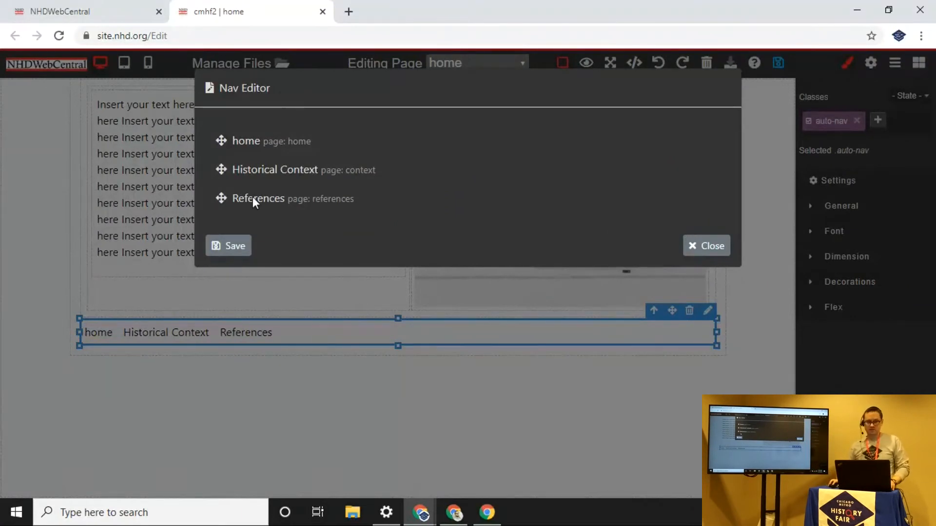
pyautogui.moveTo(222, 198); pyautogui.dragTo(428, 139)
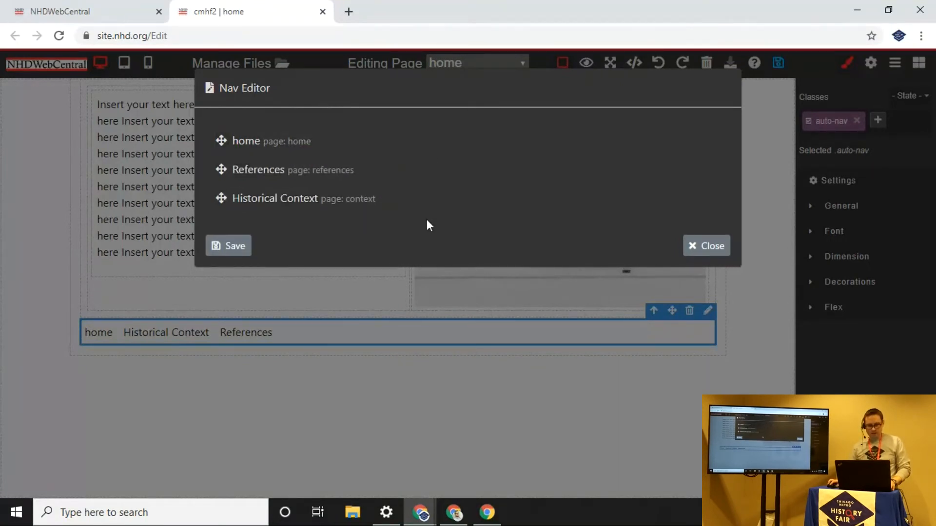
pyautogui.click(231, 247)
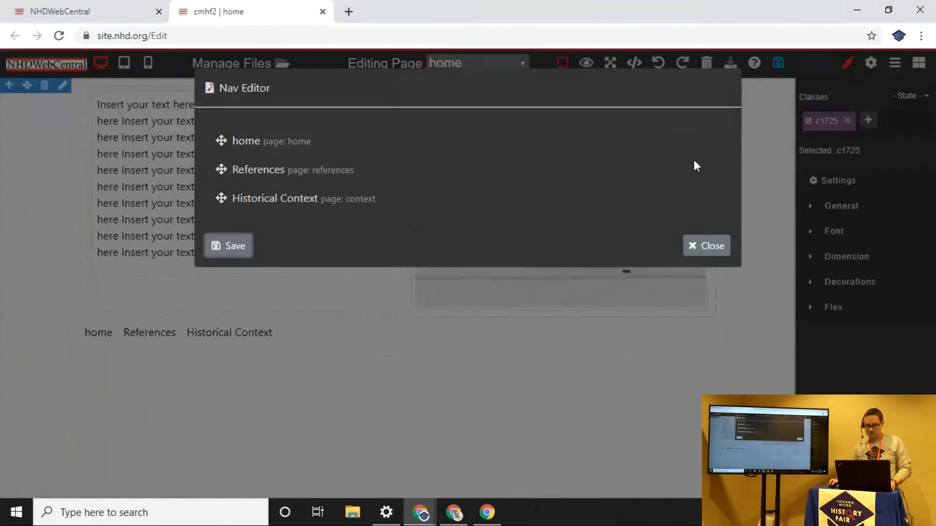
pyautogui.click(711, 246)
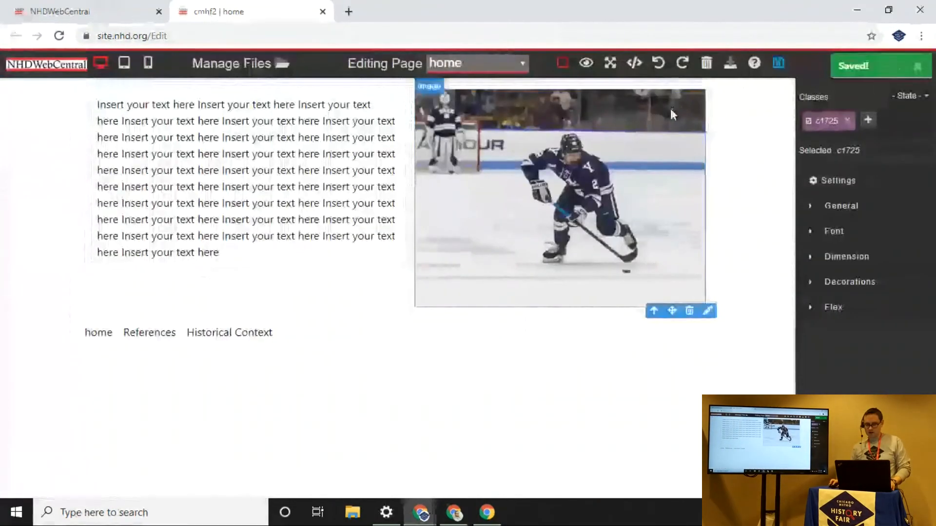
# - Preview the reordered navigation on the home and Historical Context pages, and close the preview
pyautogui.click(585, 63)
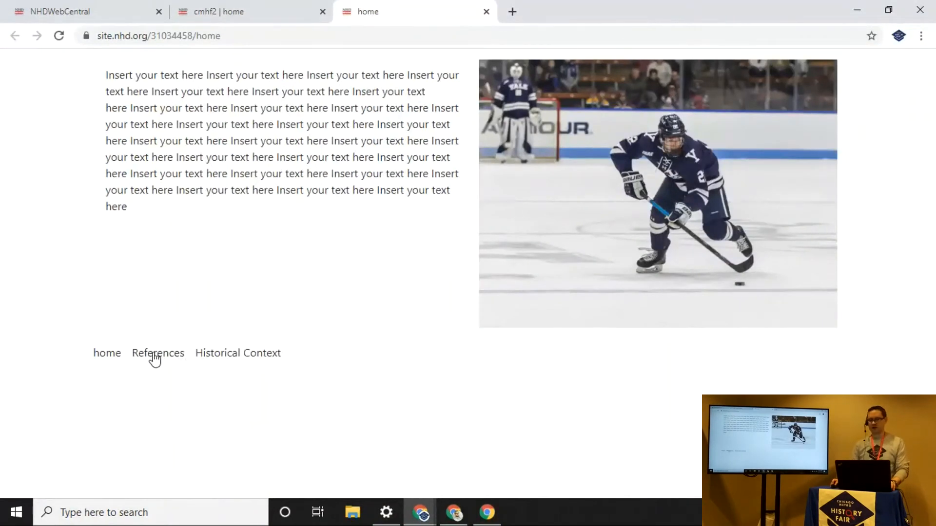
pyautogui.click(218, 356)
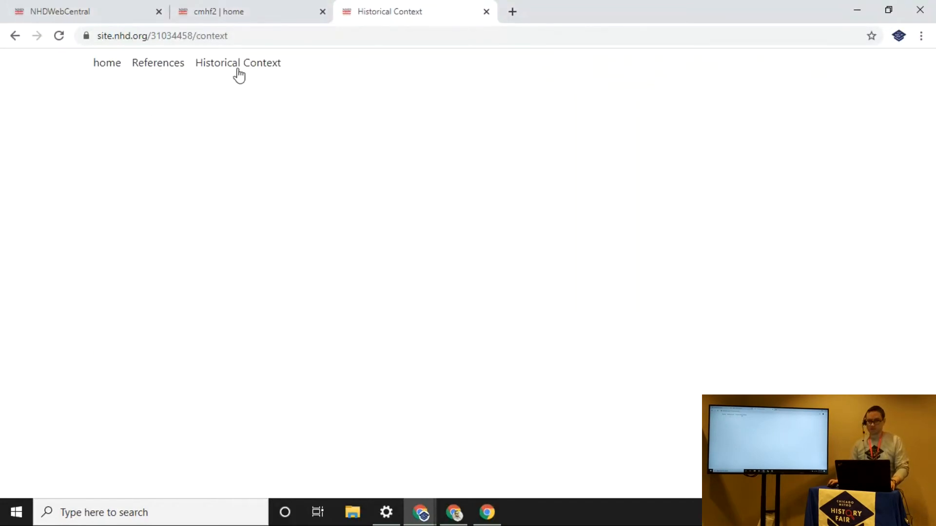
pyautogui.click(485, 11)
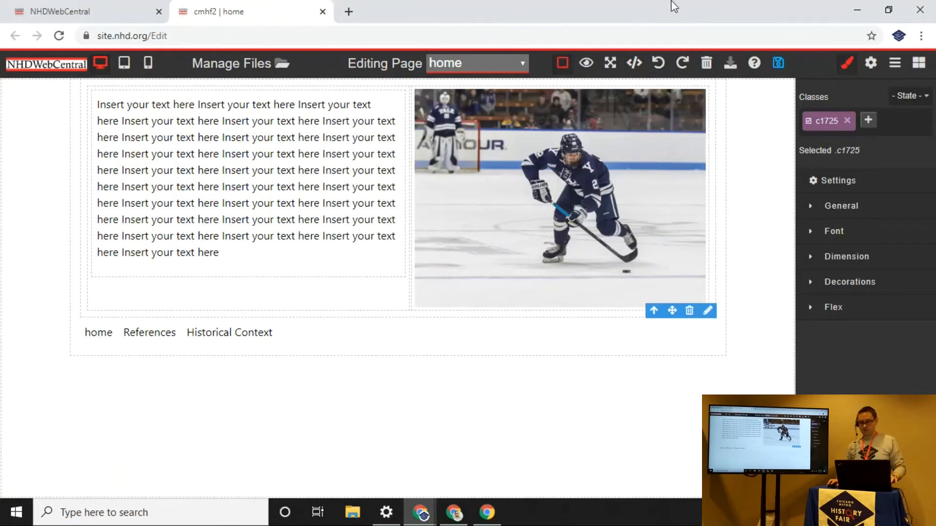
# - Set the background color of the home page's navigation block to #a28c8c, and save the page
pyautogui.click(350, 337)
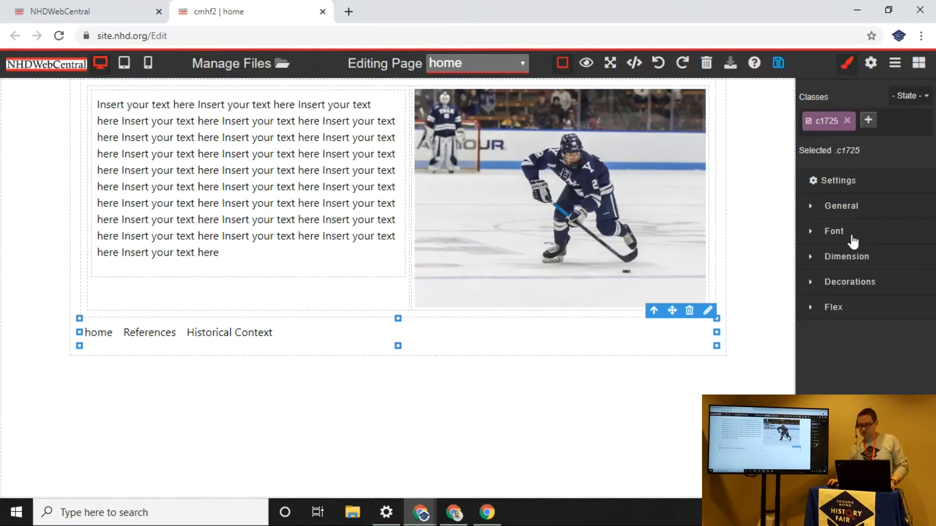
pyautogui.click(849, 287)
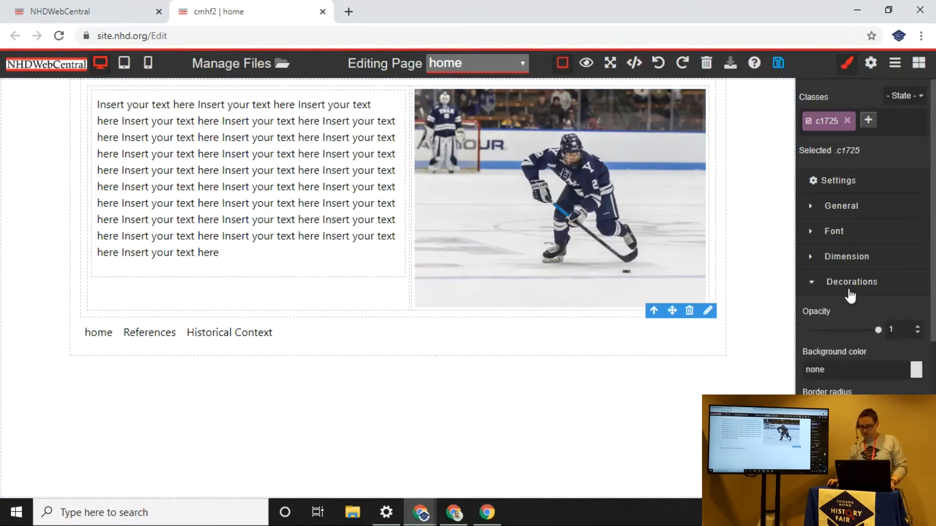
pyautogui.click(916, 373)
pyautogui.click(824, 251)
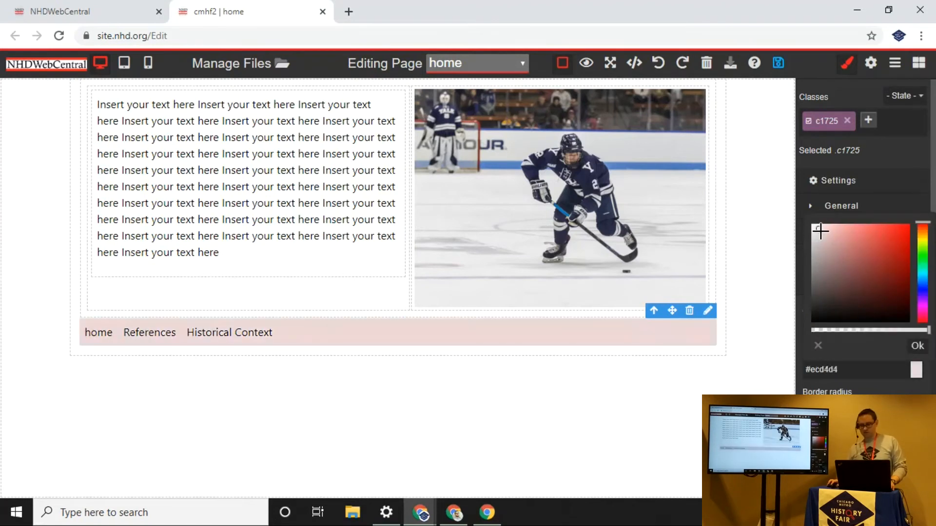
pyautogui.moveTo(823, 251); pyautogui.dragTo(823, 259)
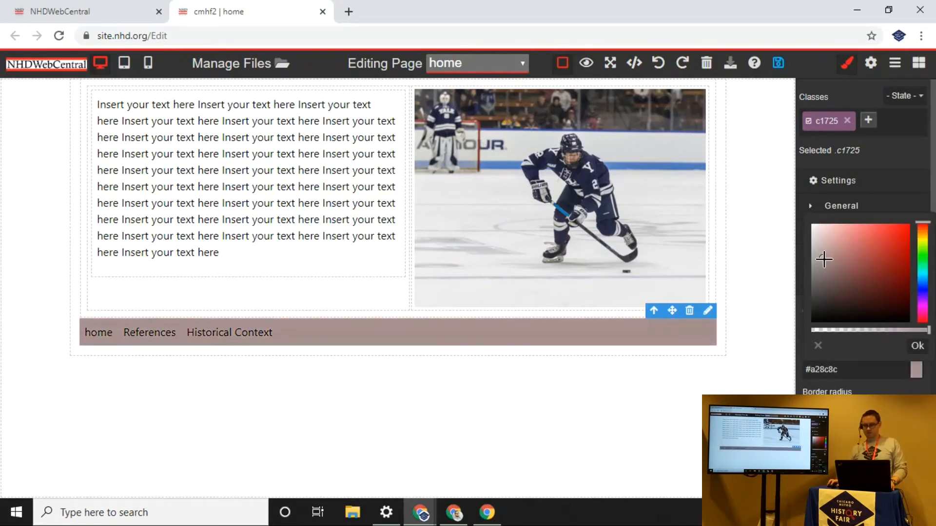
pyautogui.click(916, 347)
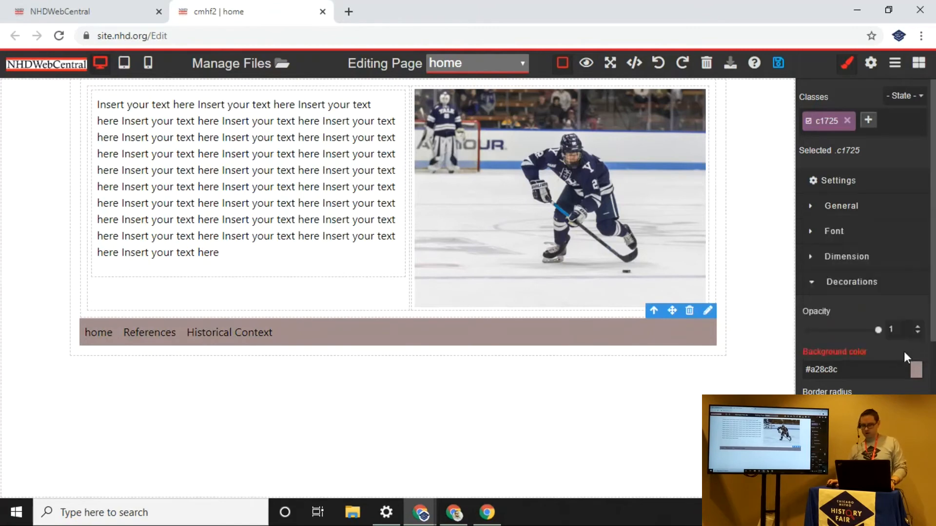
pyautogui.click(778, 62)
# - Preview the home page with its colored navigation block, and close the preview
pyautogui.click(594, 62)
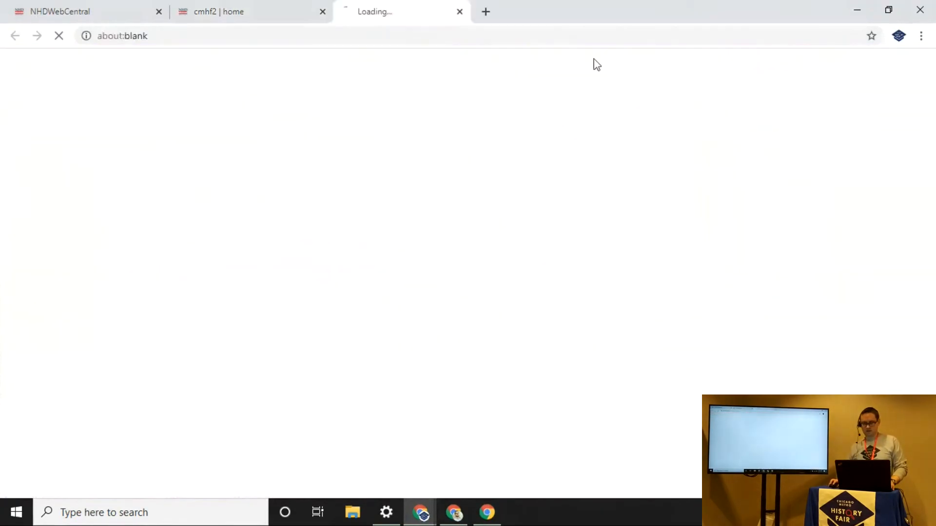
pyautogui.click(230, 360)
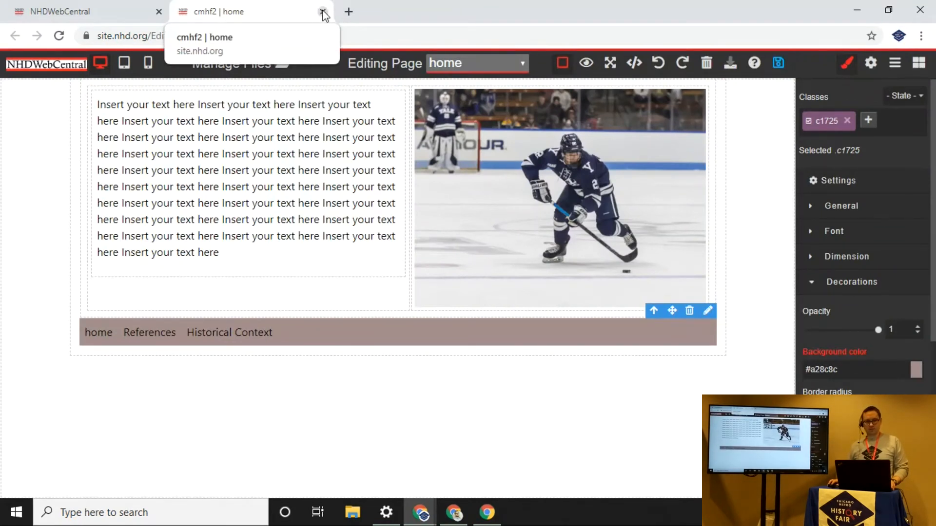
pyautogui.click(392, 388)
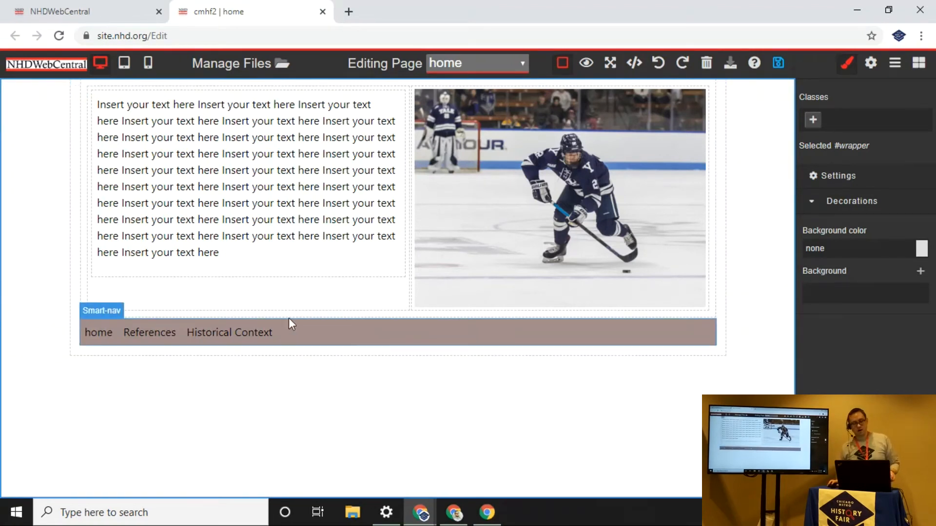
# - Go to chicagohistoryfair.org in a new browser tab and open its Educators page
pyautogui.click(349, 11)
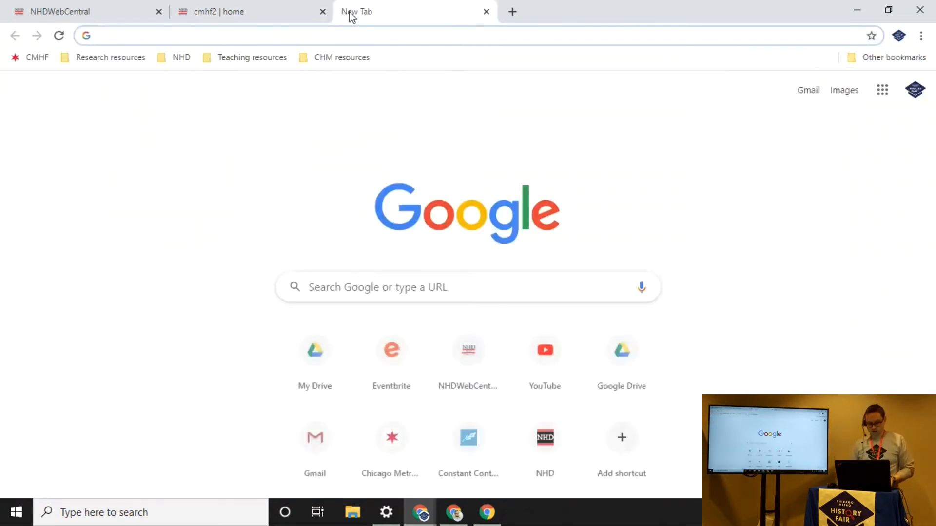
pyautogui.write('chicagohistoryfair.org')
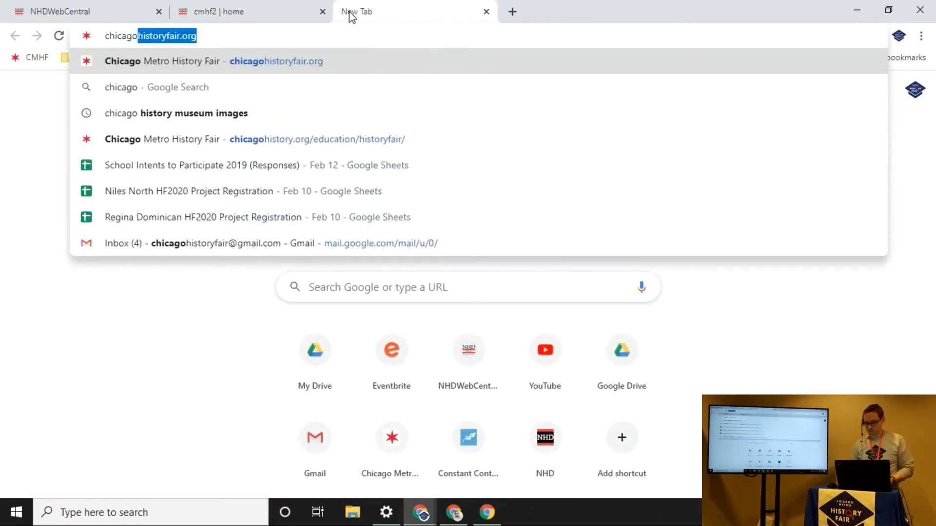
pyautogui.press('Return')
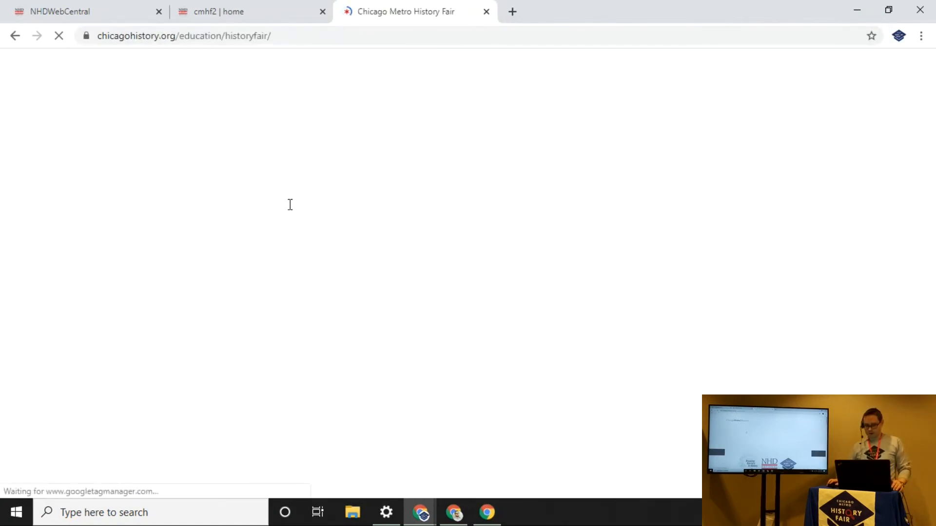
pyautogui.scroll(-12, 109, 236)
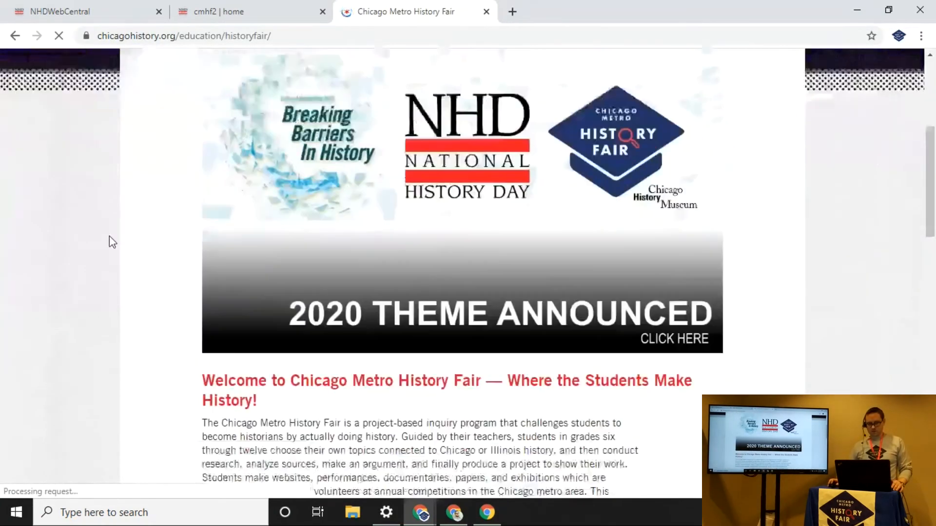
pyautogui.scroll(-3, 110, 236)
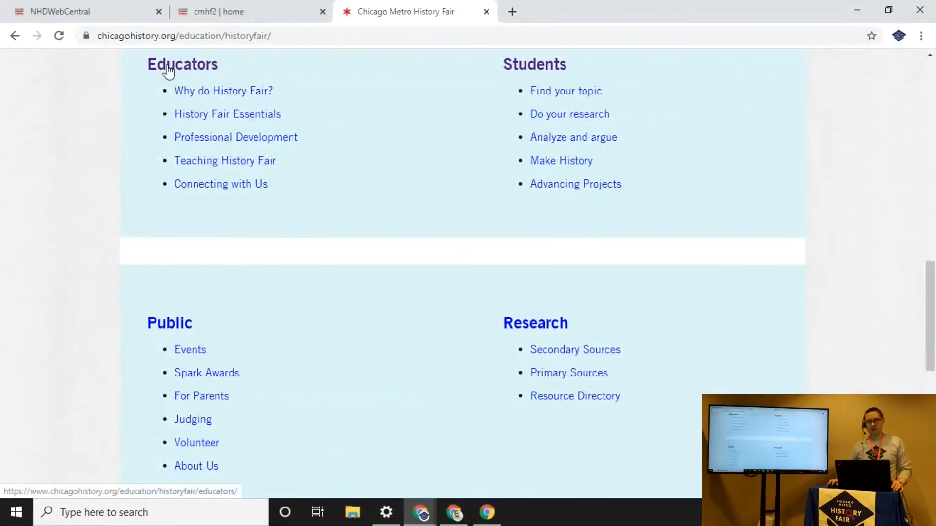
pyautogui.click(189, 64)
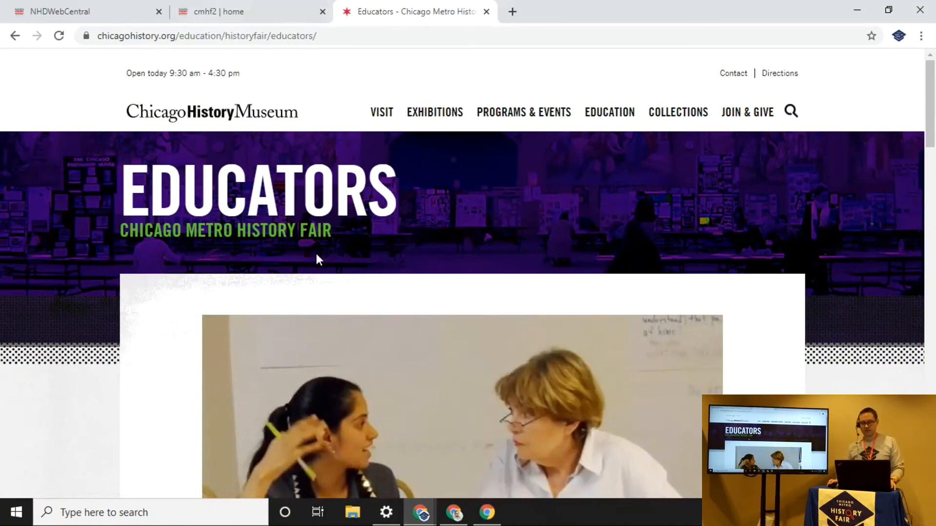
# - Expand Project Category Guides on the Educators page and open the examples of each type of History Fair project
pyautogui.scroll(-3, 158, 257)
pyautogui.scroll(-20, 159, 258)
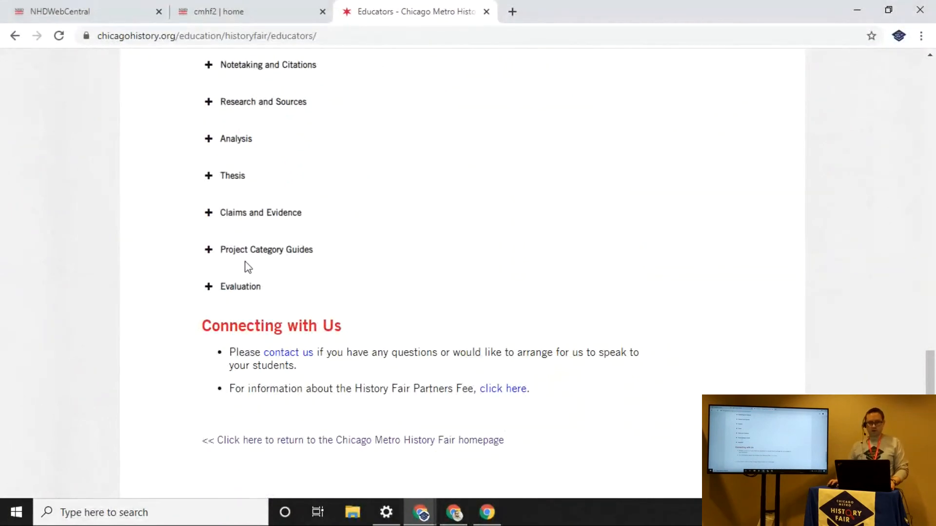
pyautogui.click(250, 250)
pyautogui.scroll(-3, 182, 253)
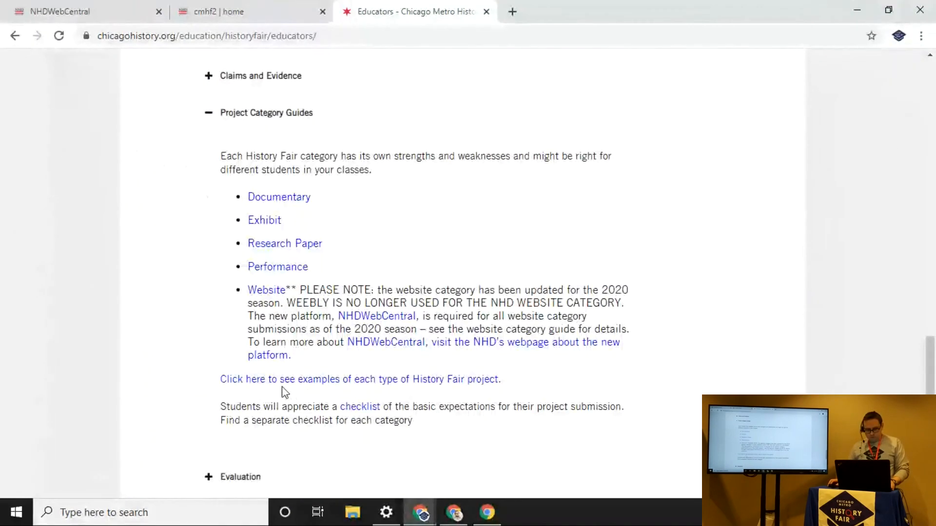
pyautogui.scroll(-4, 282, 391)
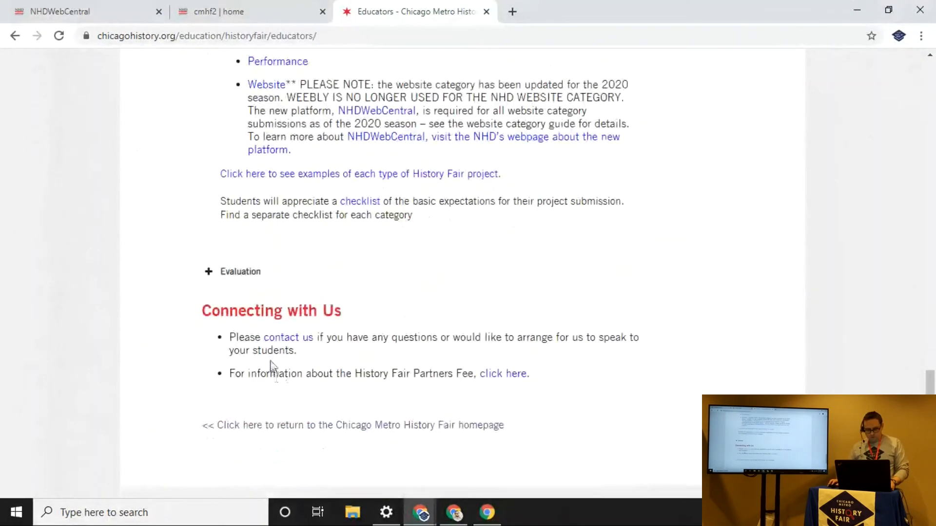
pyautogui.click(341, 174)
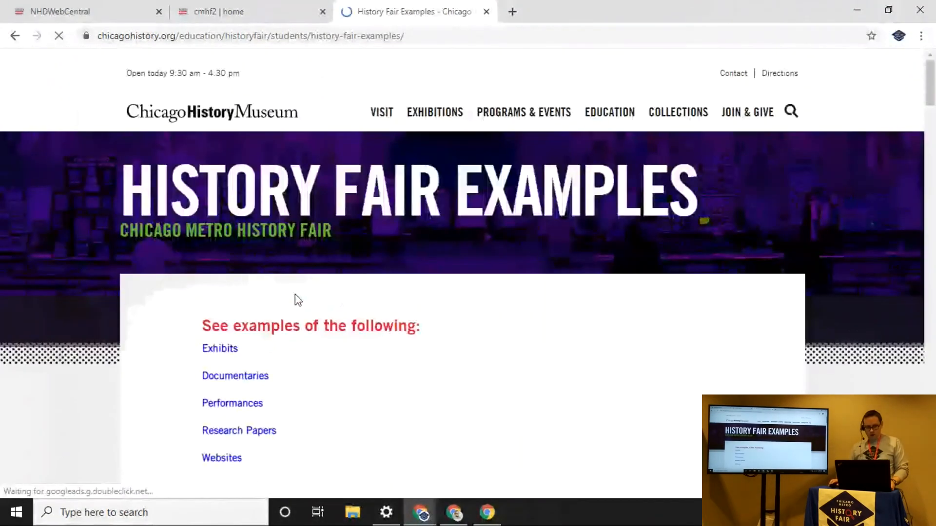
# - Open the PDF of the junior division sample paper "It all Started in a Supermarket" from the Research Papers examples
pyautogui.scroll(-5, 201, 272)
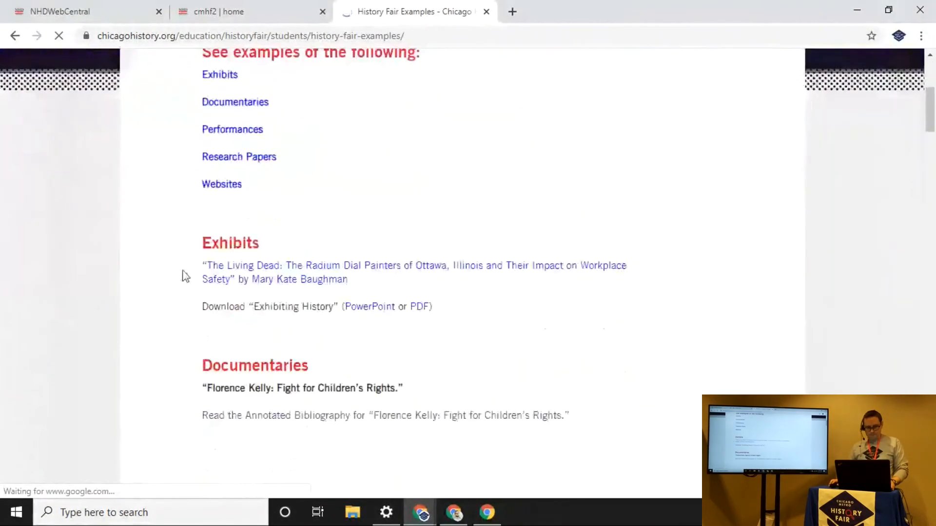
pyautogui.click(231, 161)
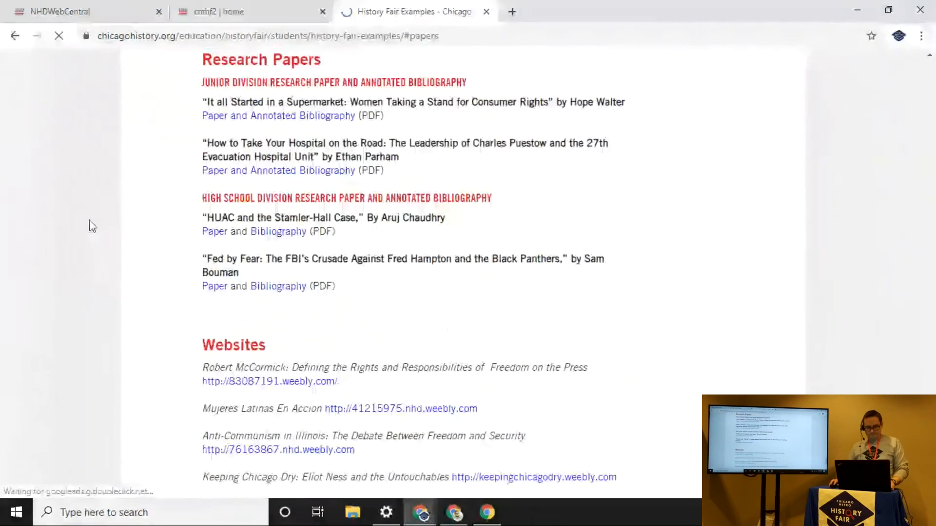
pyautogui.click(258, 117)
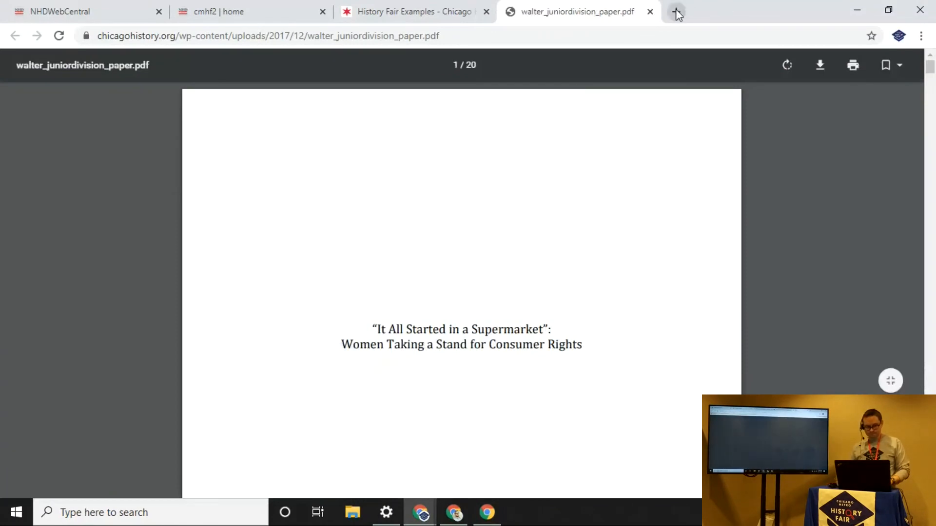
# - Download the sample paper as a PDF into the hockey folder on the desktop, keeping the suggested file name
pyautogui.click(676, 11)
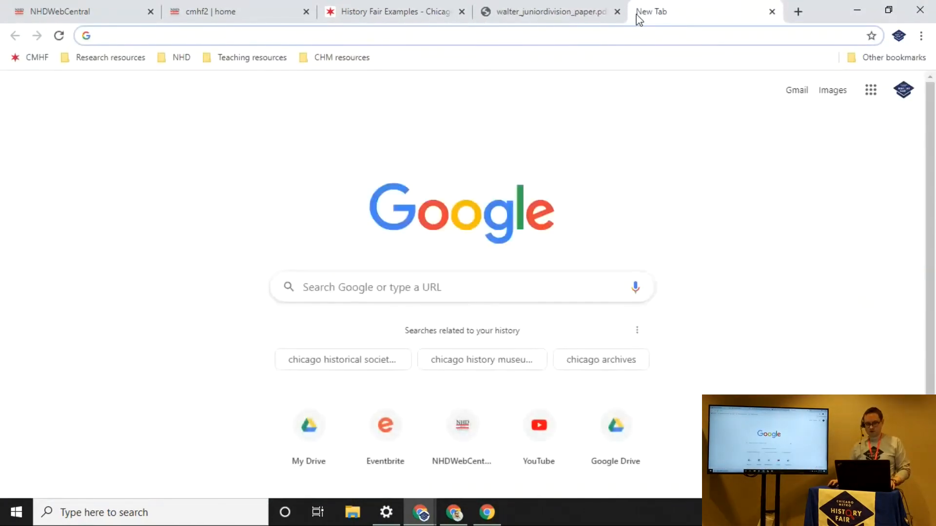
pyautogui.click(579, 7)
pyautogui.scroll(-8, 553, 160)
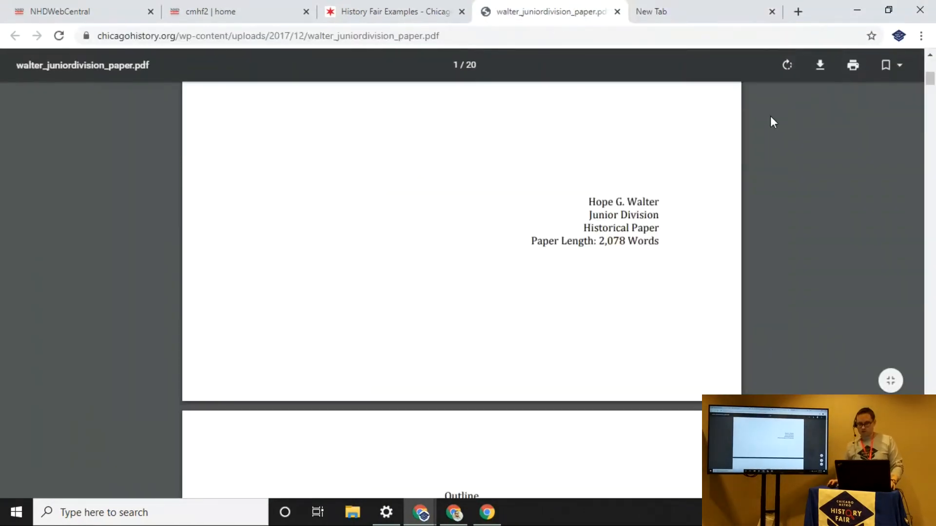
pyautogui.click(818, 82)
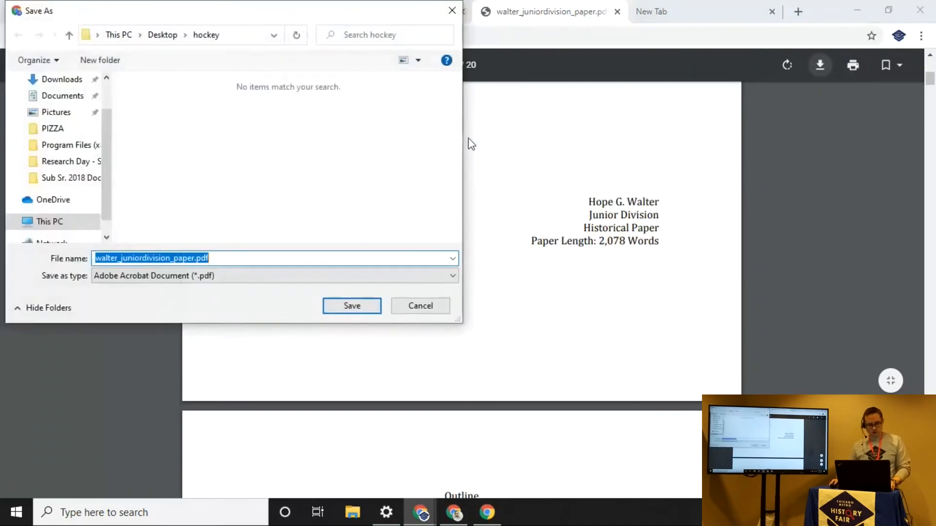
pyautogui.click(351, 306)
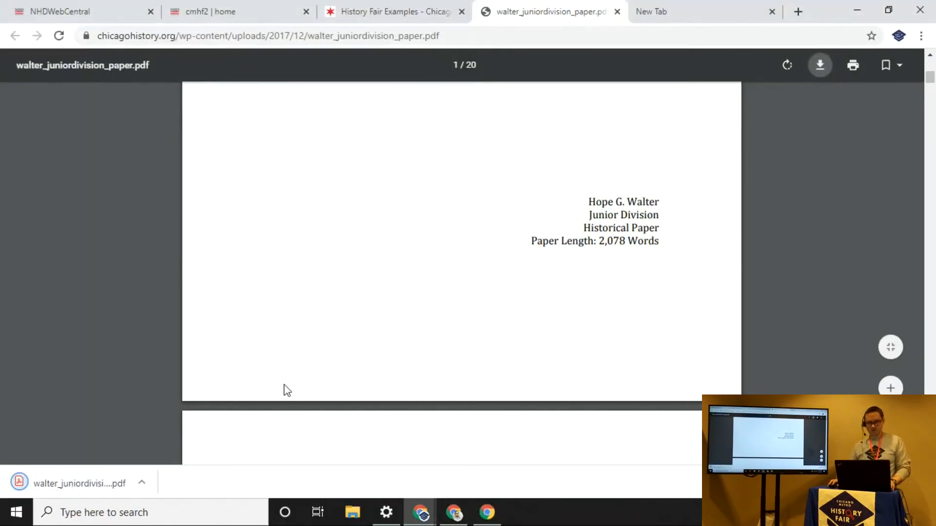
# - Return to the NHDWebCentral editor and open the References page for editing
pyautogui.click(382, 12)
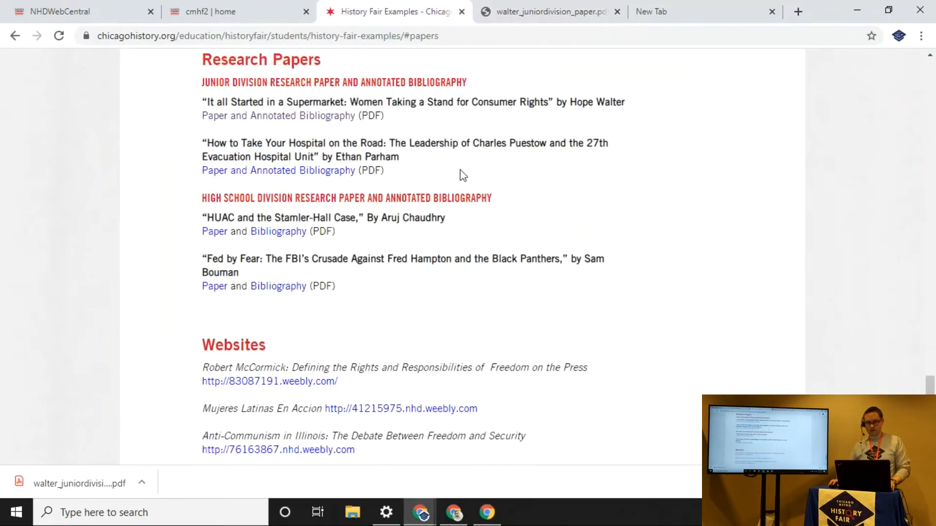
pyautogui.click(273, 18)
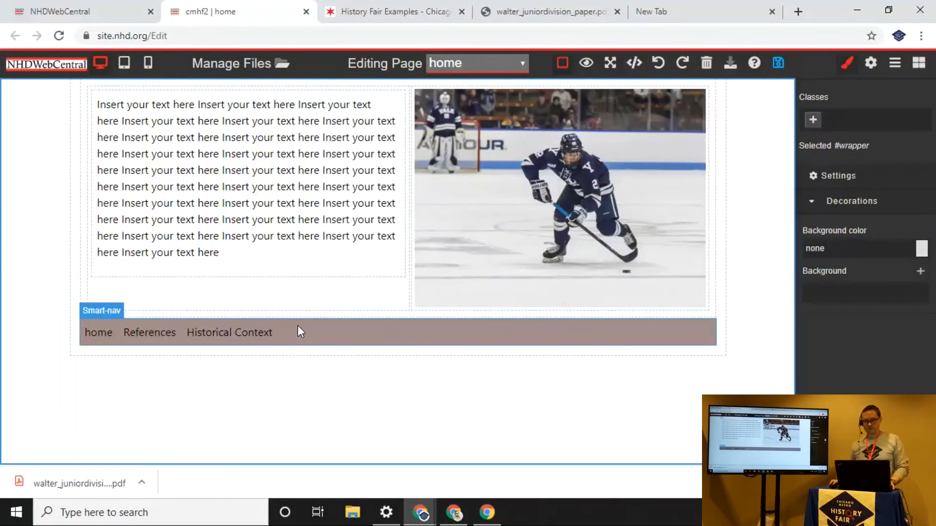
pyautogui.click(502, 61)
pyautogui.click(464, 114)
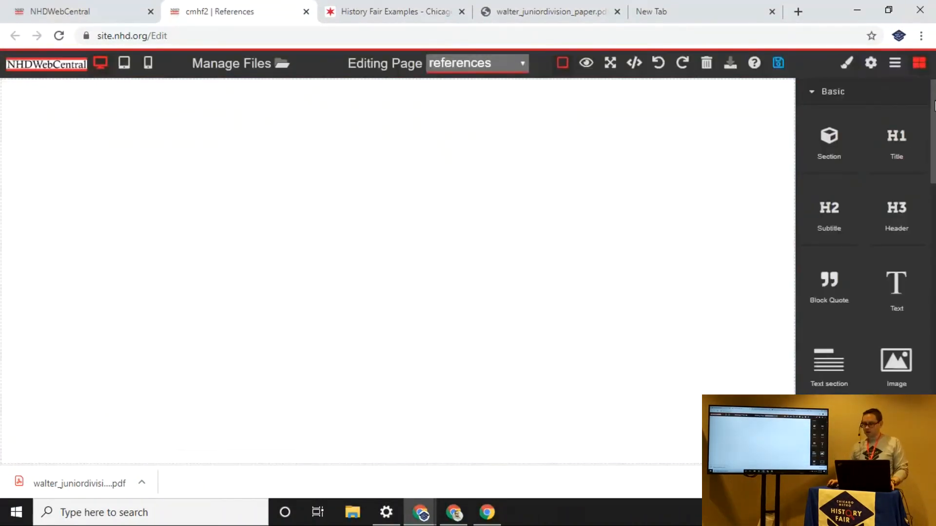
# - Add a container to the blank References page and place an auto-Nav block inside it
pyautogui.moveTo(932, 151); pyautogui.dragTo(931, 275)
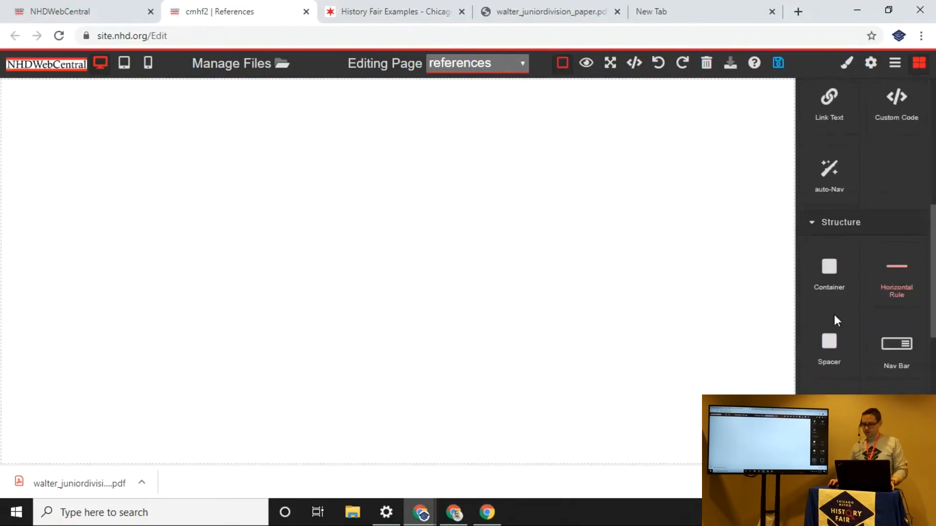
pyautogui.moveTo(829, 268); pyautogui.dragTo(497, 206)
pyautogui.moveTo(828, 169); pyautogui.dragTo(463, 106)
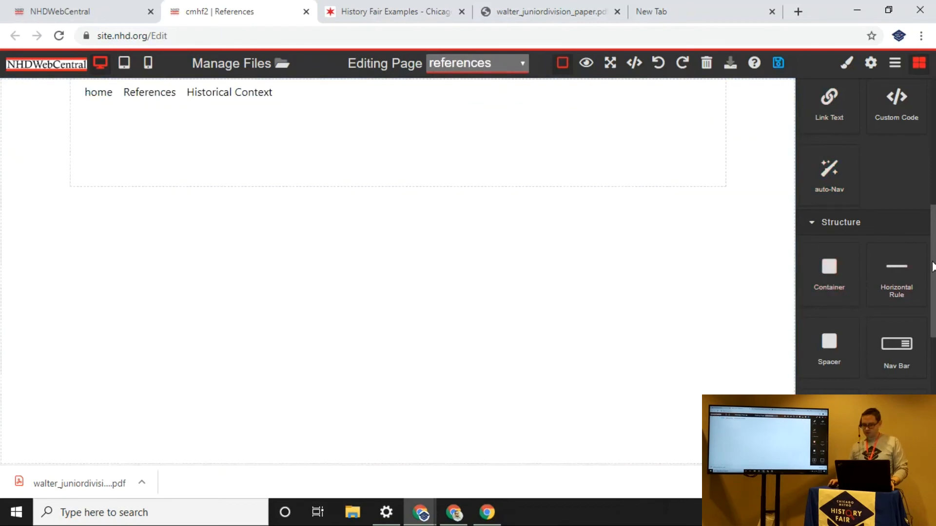
# - Insert a two-column block below the References page navigation and add a Subtitle to each column
pyautogui.moveTo(933, 263); pyautogui.dragTo(934, 318)
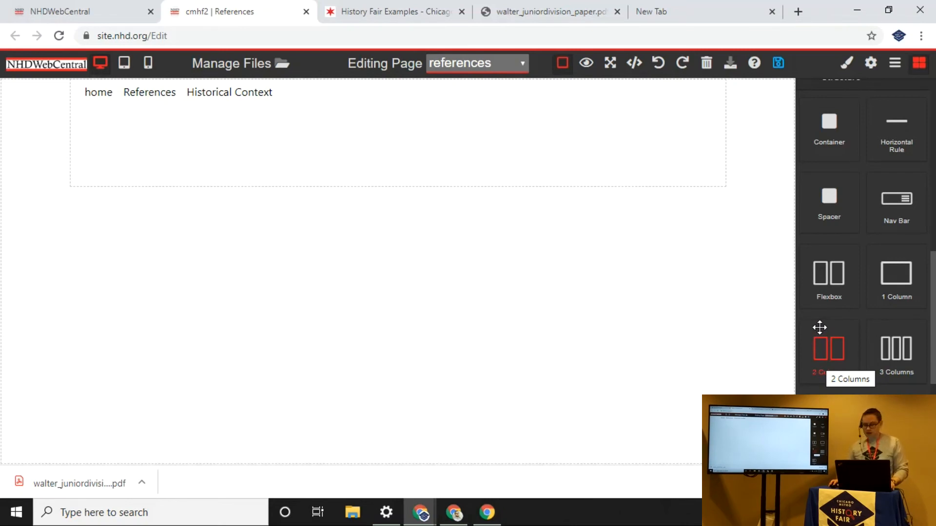
pyautogui.moveTo(823, 348); pyautogui.dragTo(425, 148)
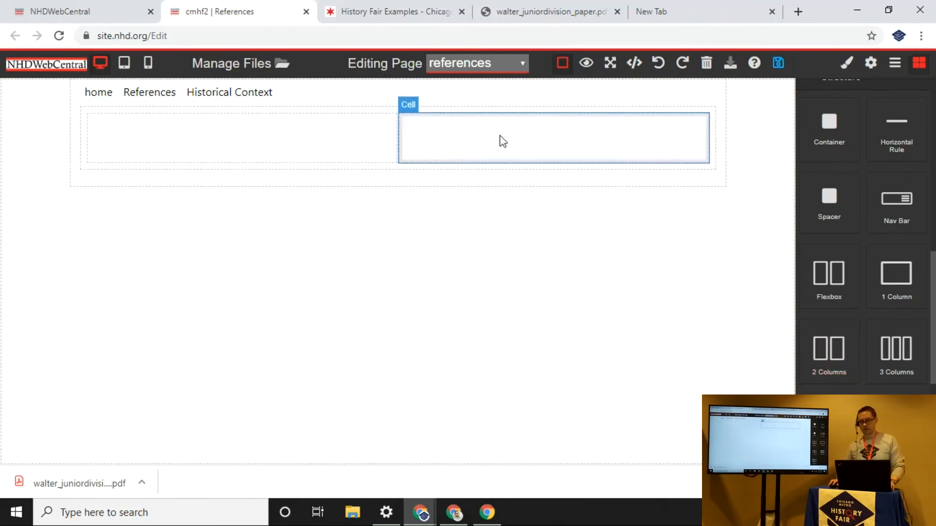
pyautogui.scroll(12, 858, 270)
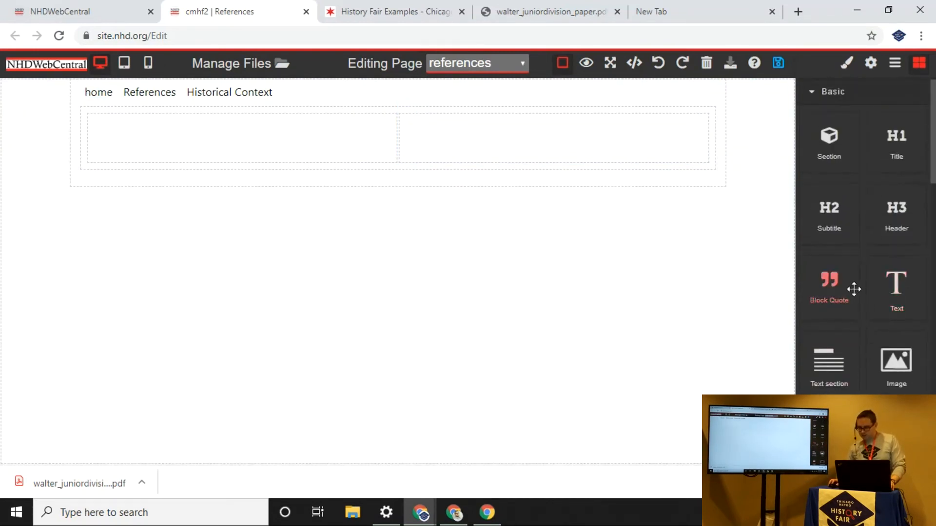
pyautogui.moveTo(829, 214); pyautogui.dragTo(206, 132)
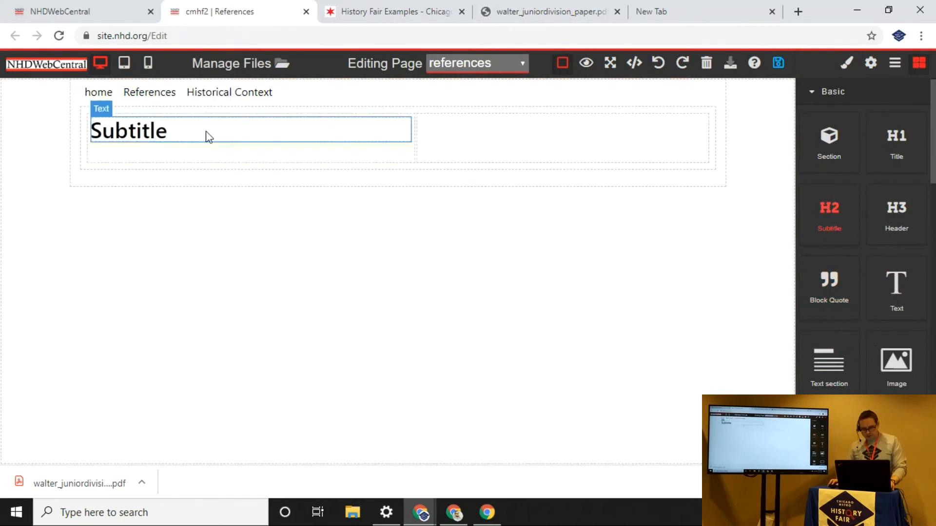
pyautogui.moveTo(828, 214); pyautogui.dragTo(556, 143)
# - Change the subtitle in the first column to "Summary Statement"
pyautogui.doubleClick(251, 121)
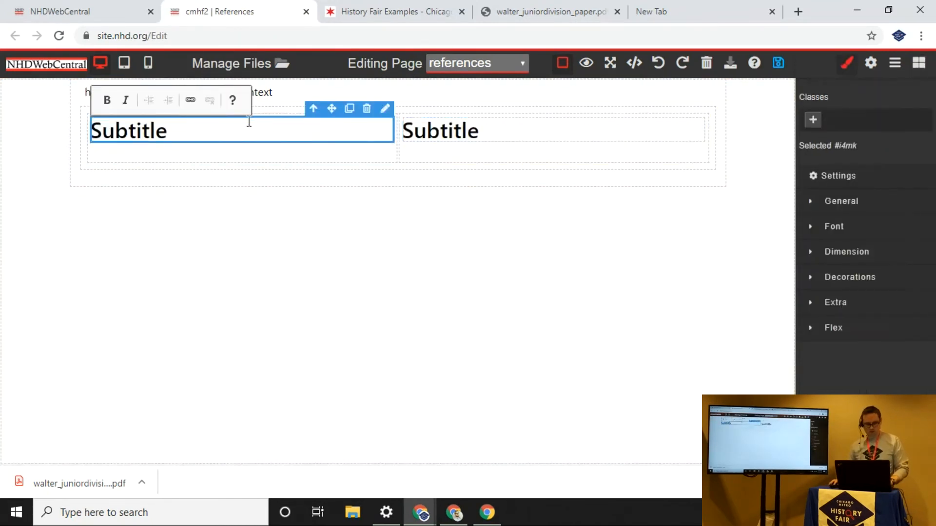
pyautogui.doubleClick(241, 122)
pyautogui.write('Su')
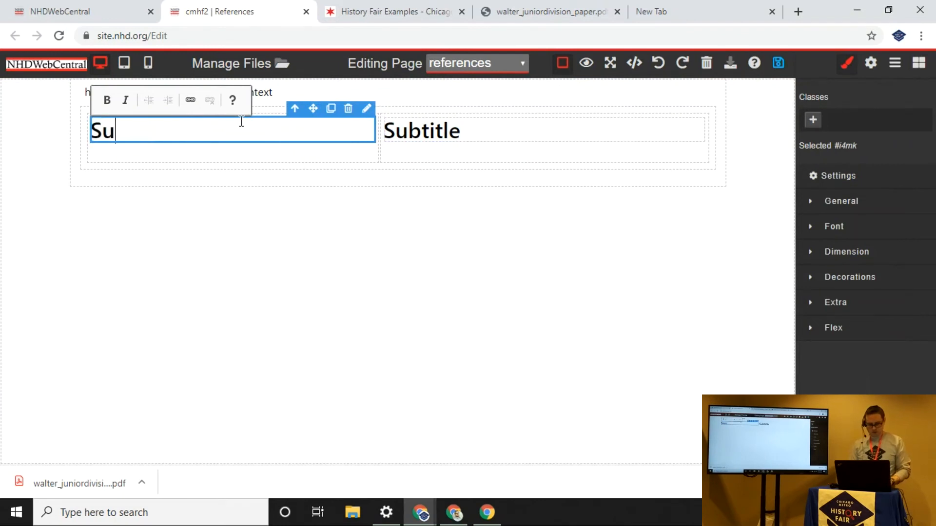
pyautogui.write('mmary Statement')
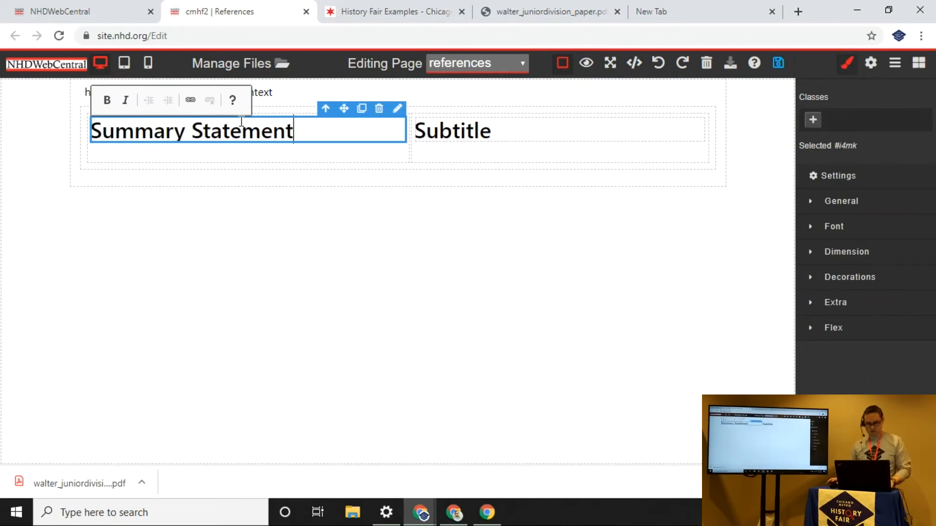
# - Change the subtitle in the second column to "Annotated Bibliography"
pyautogui.click(481, 130)
pyautogui.doubleClick(480, 131)
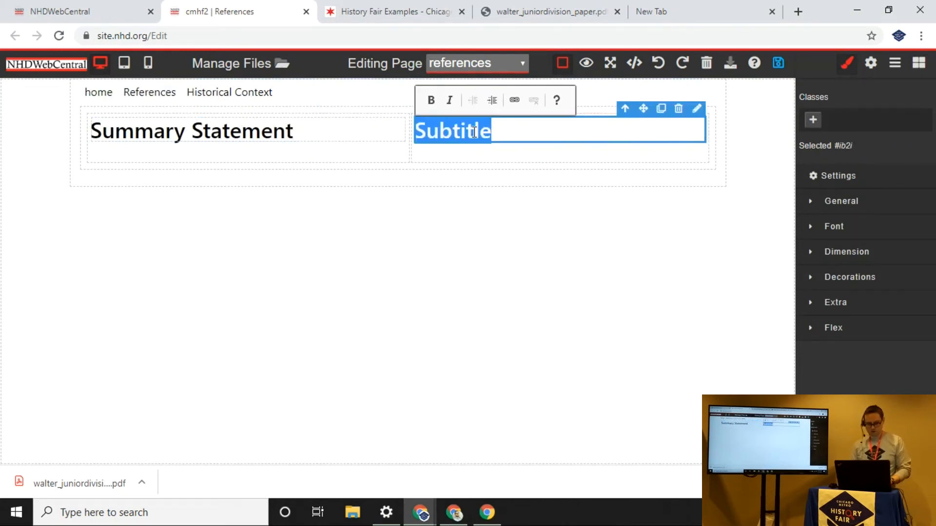
pyautogui.write('Annotated Biblio')
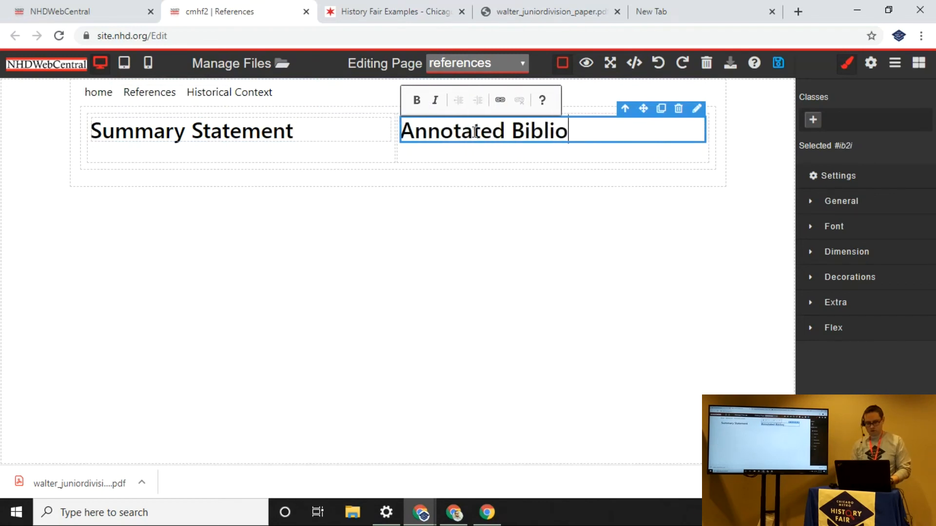
pyautogui.write('graphy')
pyautogui.click(476, 249)
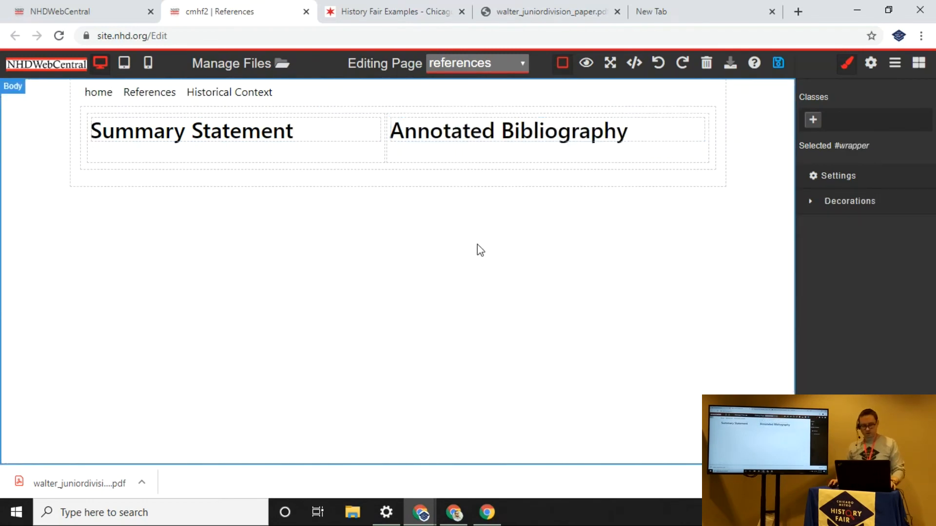
# - Insert an Embed Multimedia block beneath the subtitle in both the Summary Statement and Annotated Bibliography columns
pyautogui.click(464, 184)
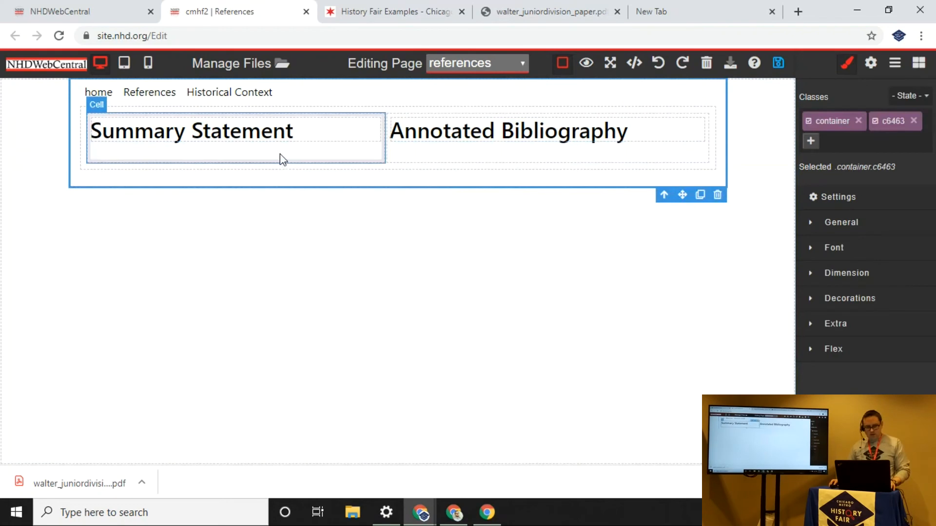
pyautogui.click(497, 165)
pyautogui.click(495, 161)
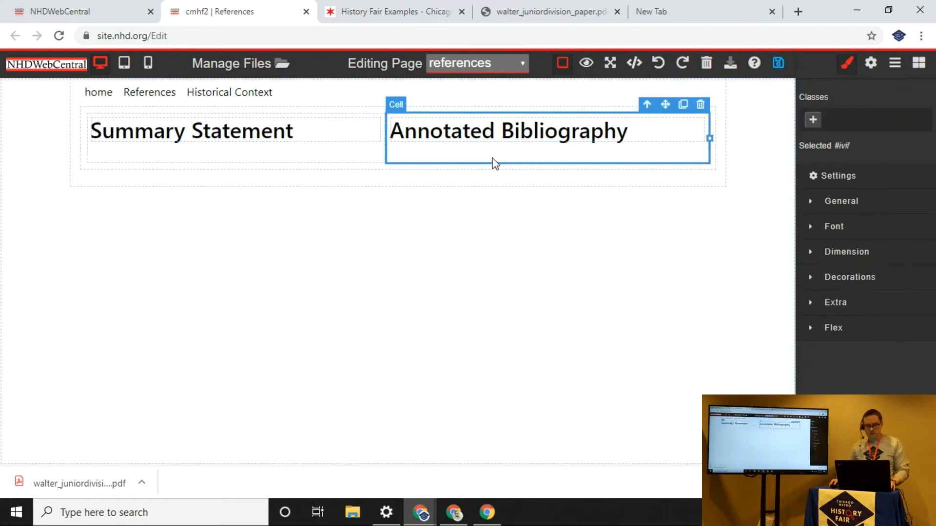
pyautogui.click(273, 154)
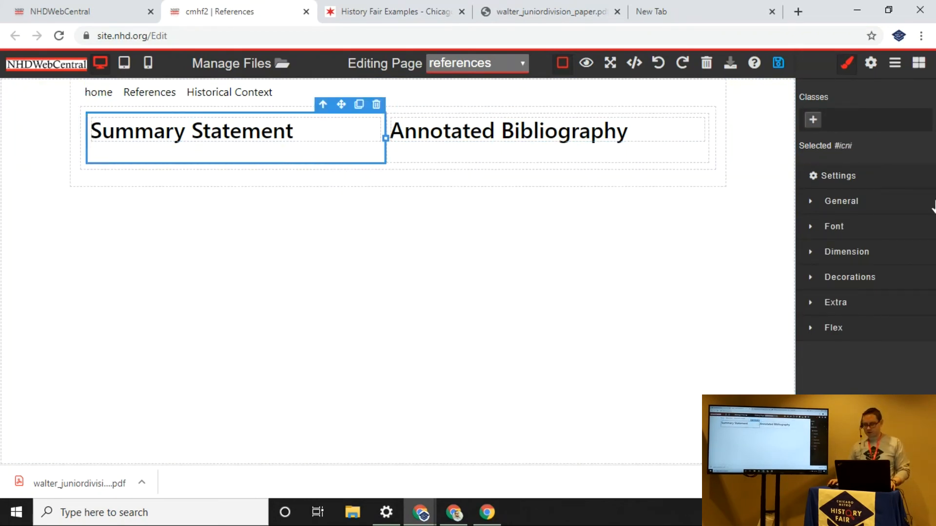
pyautogui.click(922, 66)
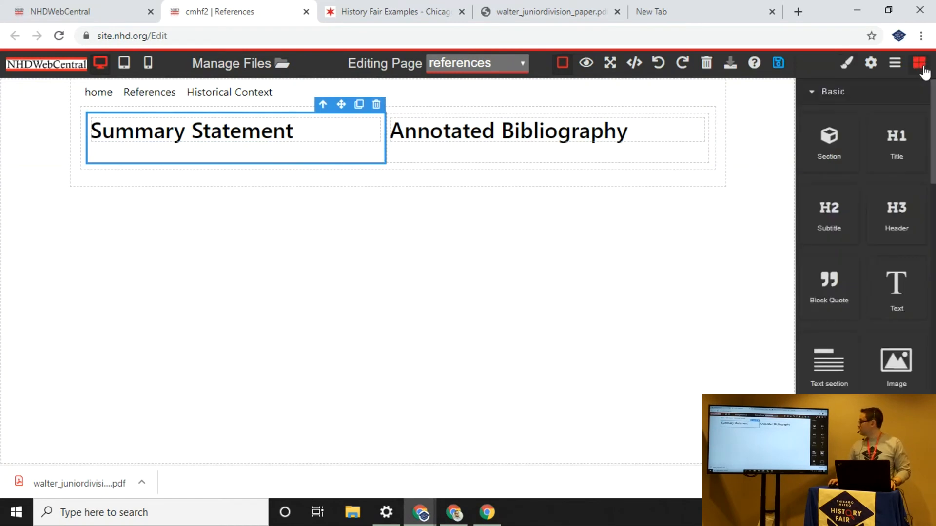
pyautogui.scroll(-2, 879, 293)
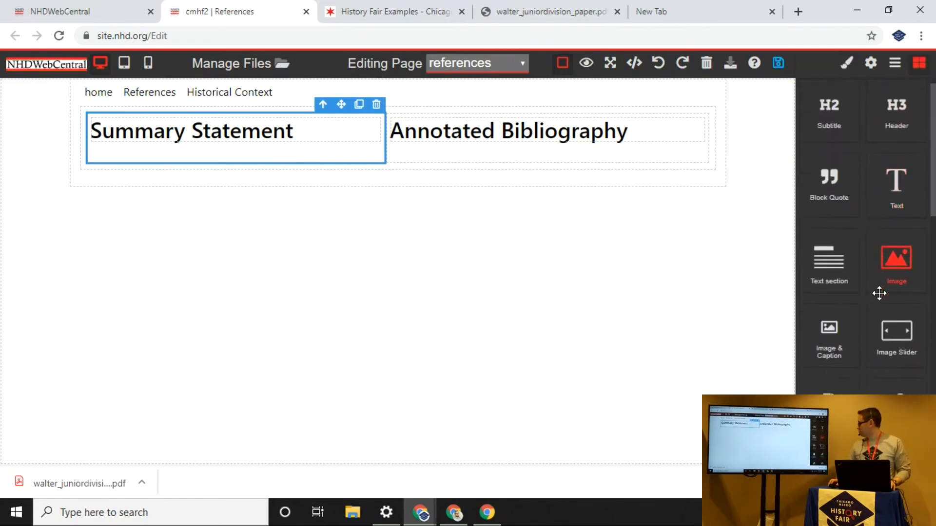
pyautogui.scroll(-1, 879, 294)
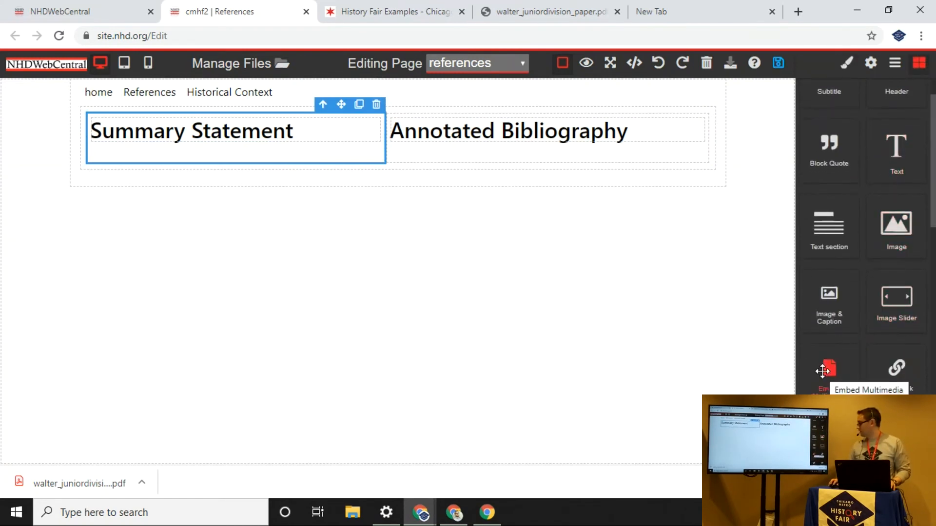
pyautogui.moveTo(826, 370)
pyautogui.mouseDown()
pyautogui.moveTo(403, 200)
pyautogui.moveTo(304, 148)
pyautogui.mouseUp()
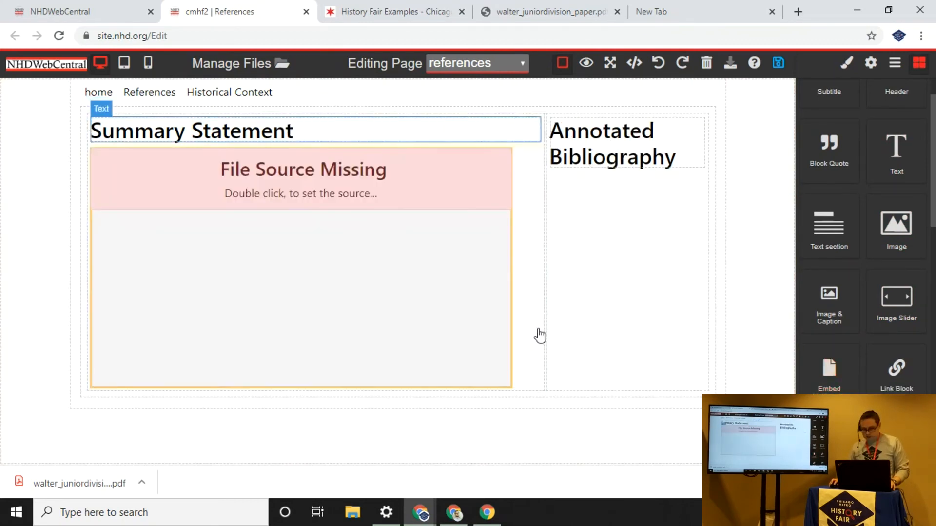
pyautogui.moveTo(831, 375); pyautogui.dragTo(637, 236)
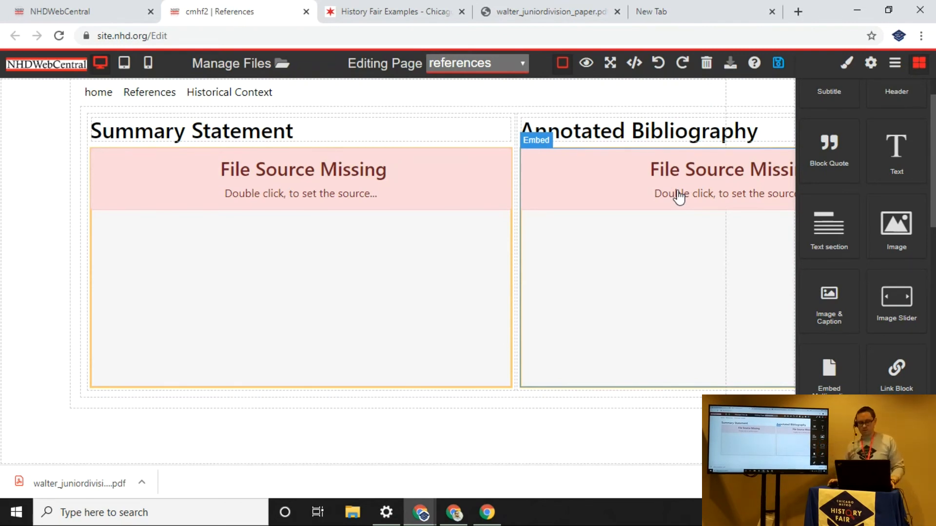
# - Upload walter_juniordivision_paper.pdf and set it as the source of the Summary Statement embed
pyautogui.doubleClick(389, 178)
pyautogui.click(422, 216)
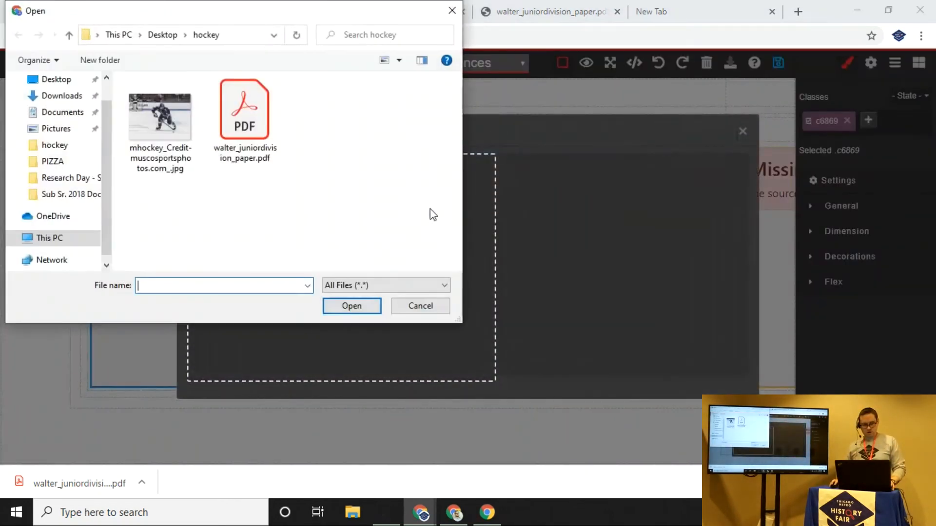
pyautogui.click(245, 122)
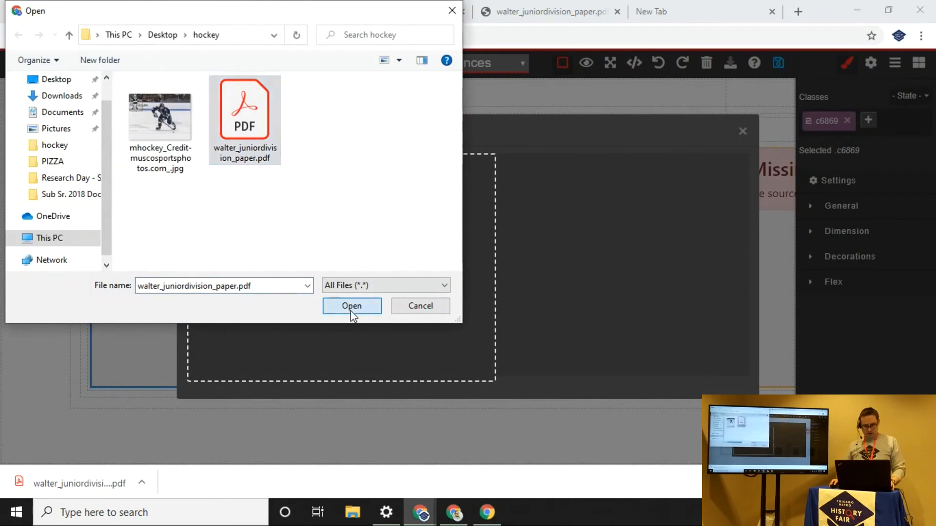
pyautogui.click(351, 307)
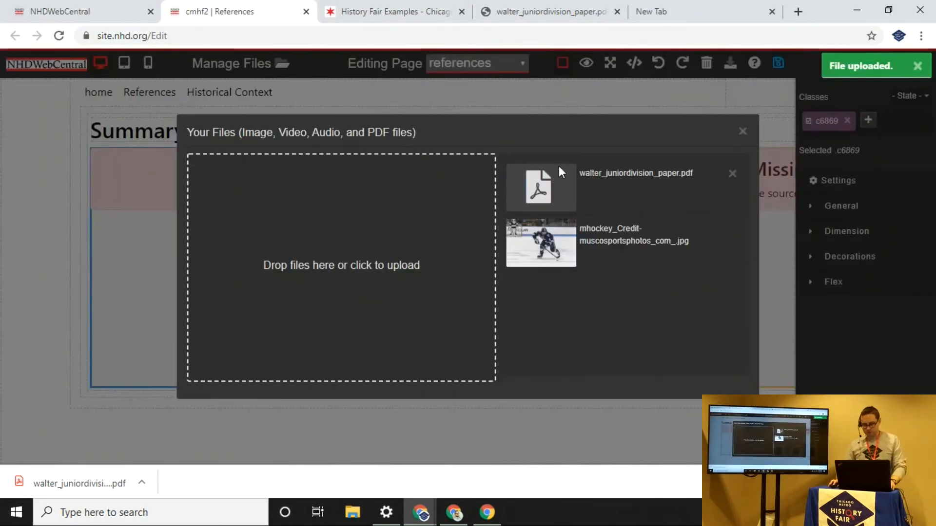
pyautogui.click(559, 185)
pyautogui.click(447, 9)
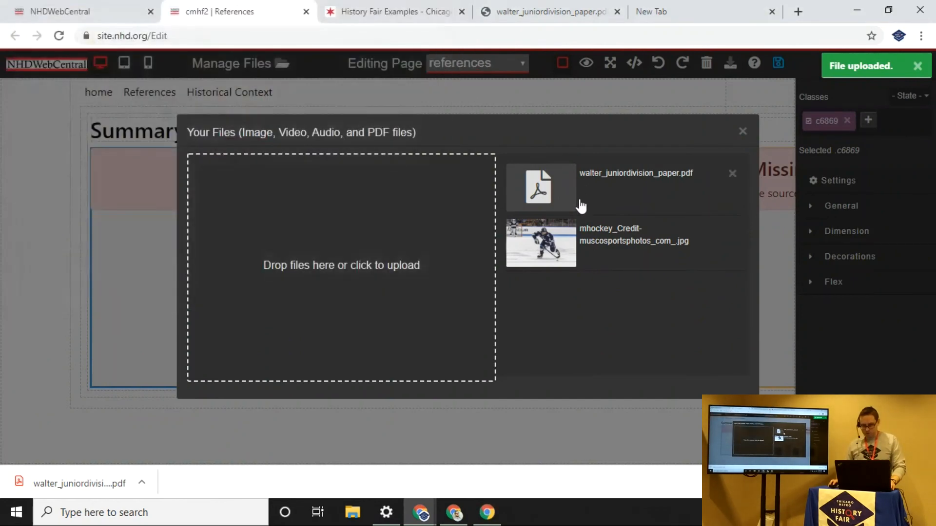
pyautogui.click(580, 205)
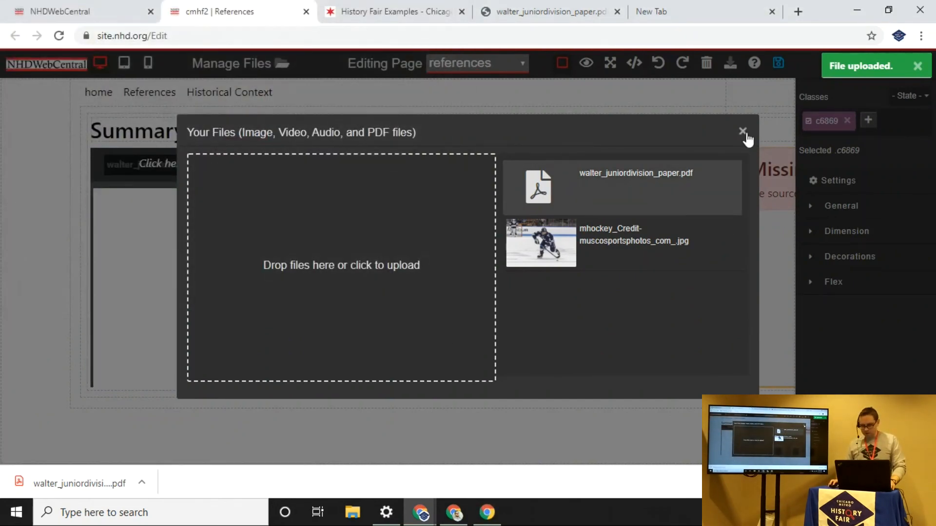
pyautogui.click(744, 134)
# - Set walter_juniordivision_paper.pdf as the source of the Annotated Bibliography embed
pyautogui.click(591, 247)
pyautogui.doubleClick(591, 247)
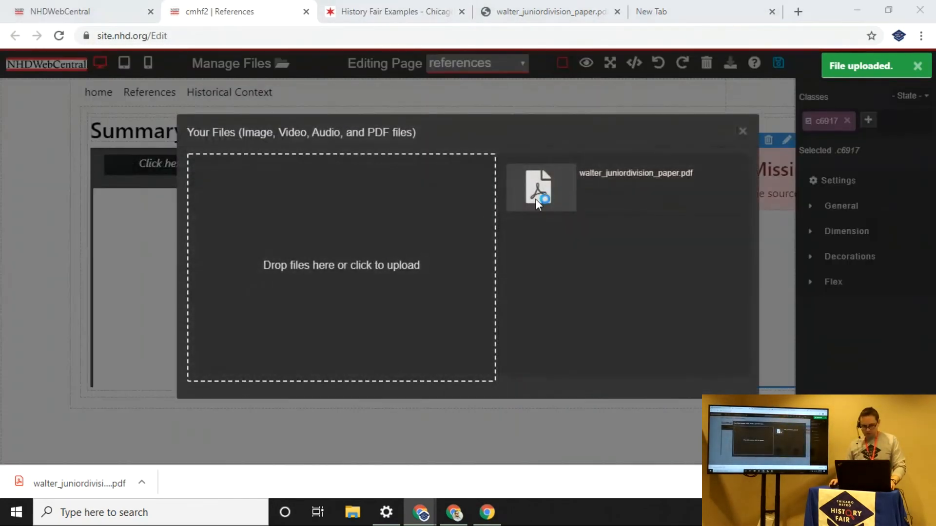
pyautogui.click(557, 189)
pyautogui.click(447, 10)
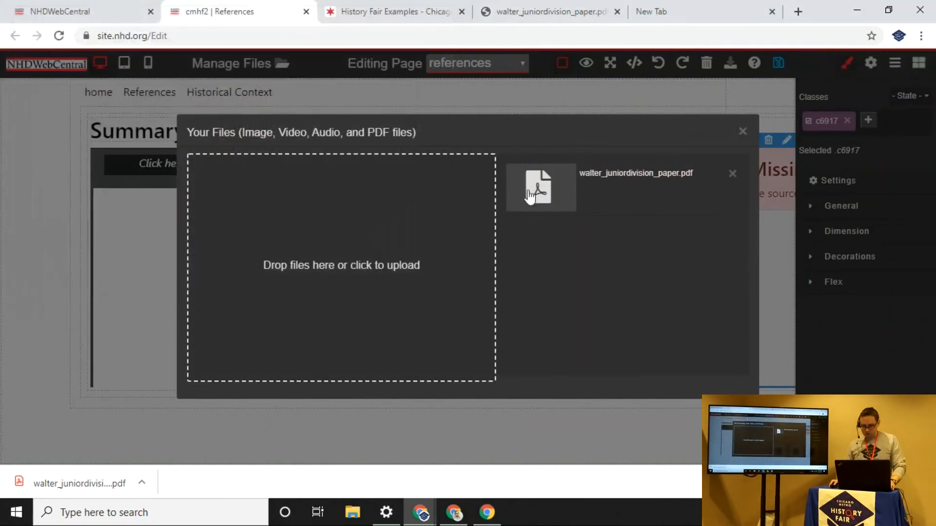
pyautogui.click(533, 195)
pyautogui.click(741, 132)
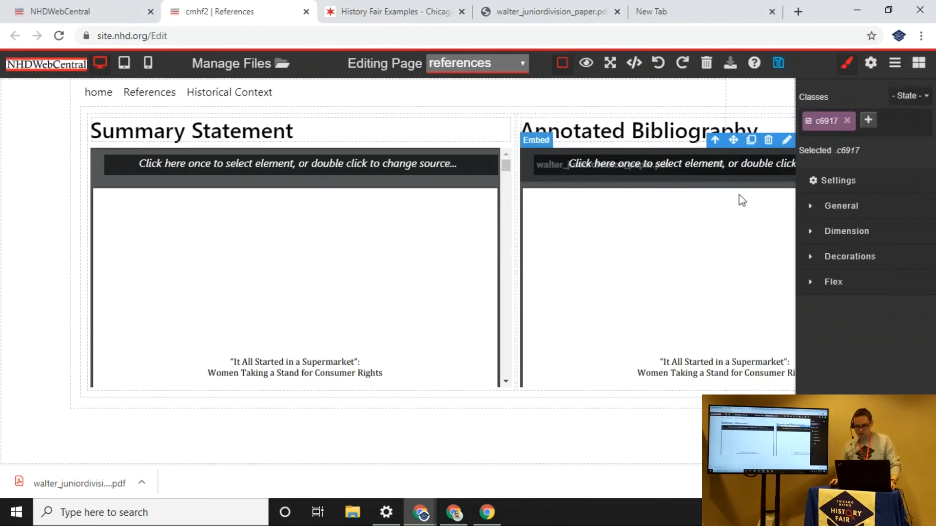
# - Save the References page and open its preview
pyautogui.click(779, 63)
pyautogui.click(586, 62)
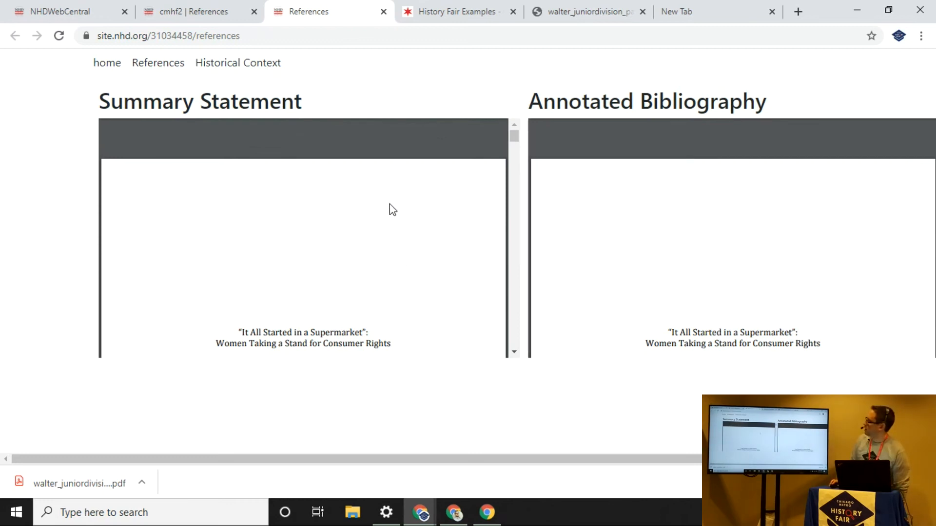
# - Examine the embedded PDF in the Summary Statement column of the previewed References page
pyautogui.scroll(-3, 390, 204)
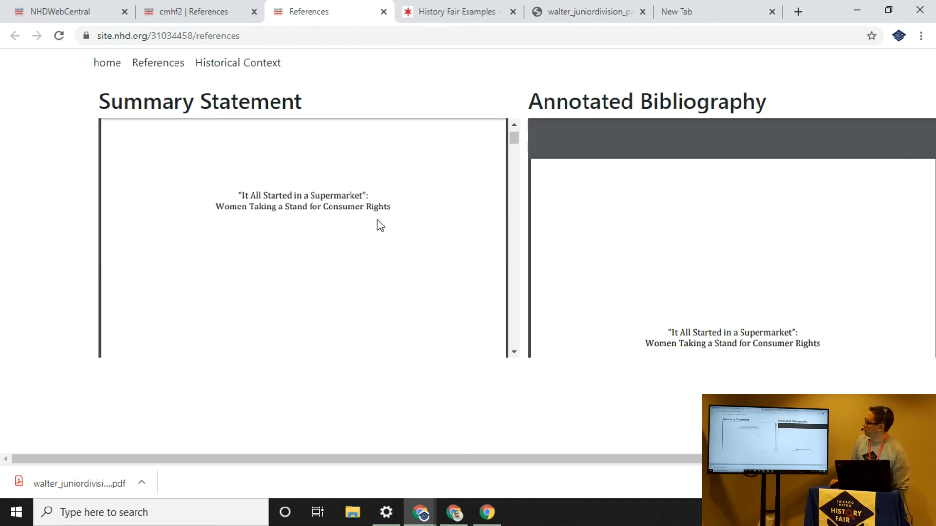
pyautogui.scroll(-6, 380, 226)
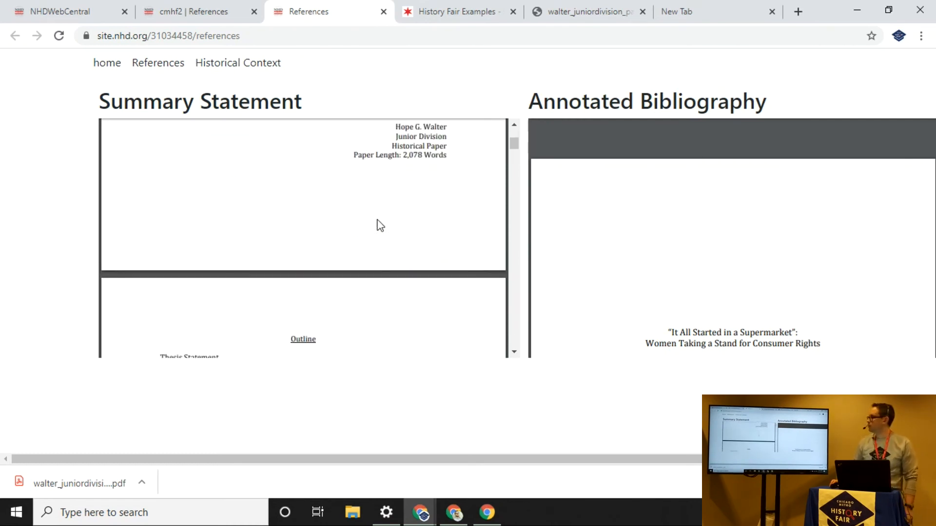
pyautogui.scroll(-3, 375, 229)
pyautogui.scroll(-3, 341, 290)
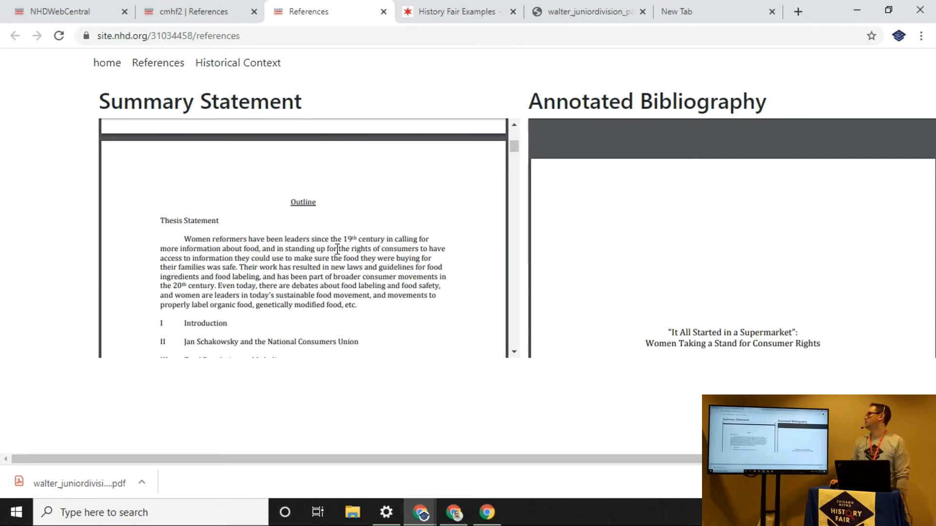
pyautogui.scroll(-2, 338, 256)
pyautogui.scroll(-6, 337, 249)
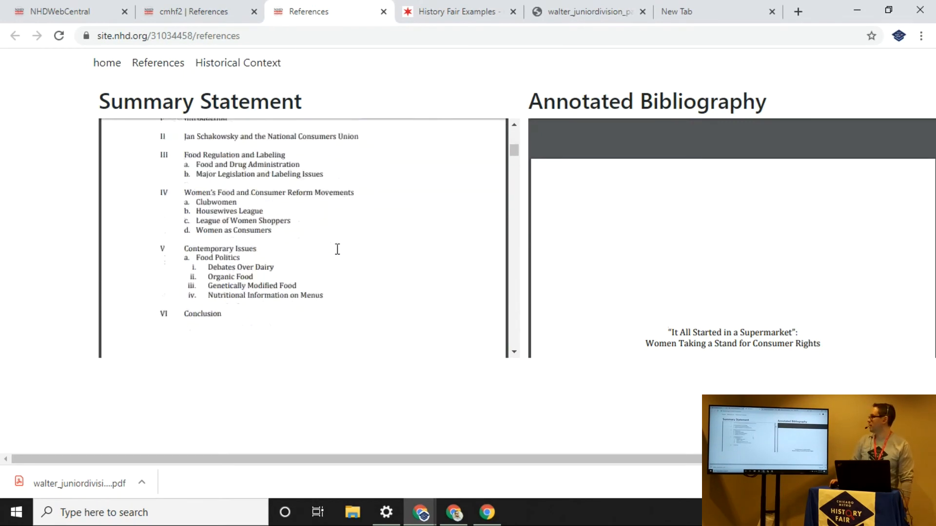
pyautogui.scroll(6, 337, 249)
pyautogui.scroll(5, 337, 249)
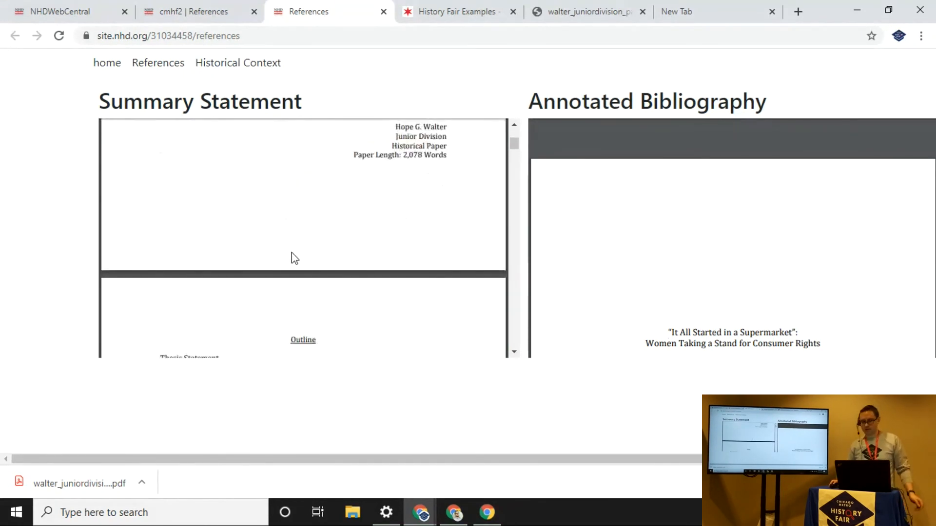
# - Check the previewed References page in smaller browser window sizes and restore the window to full size
pyautogui.click(889, 10)
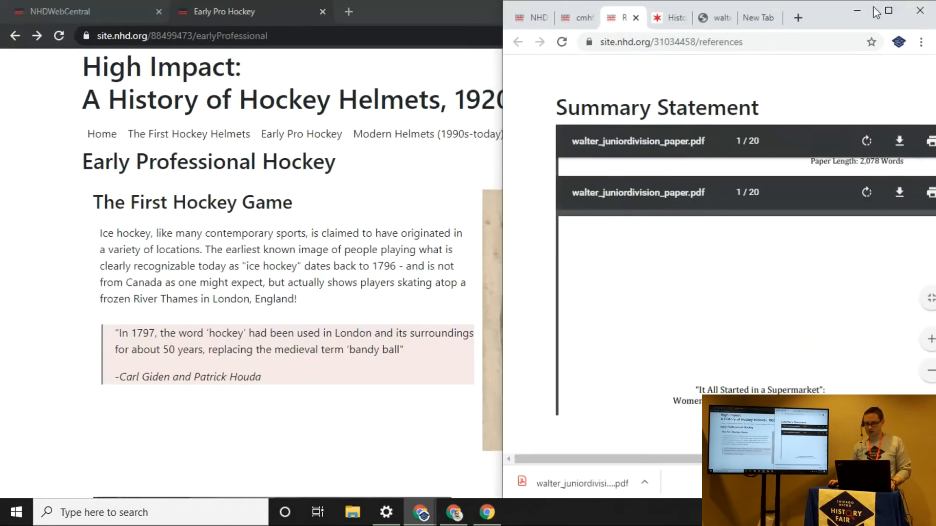
pyautogui.moveTo(834, 21); pyautogui.dragTo(466, 21)
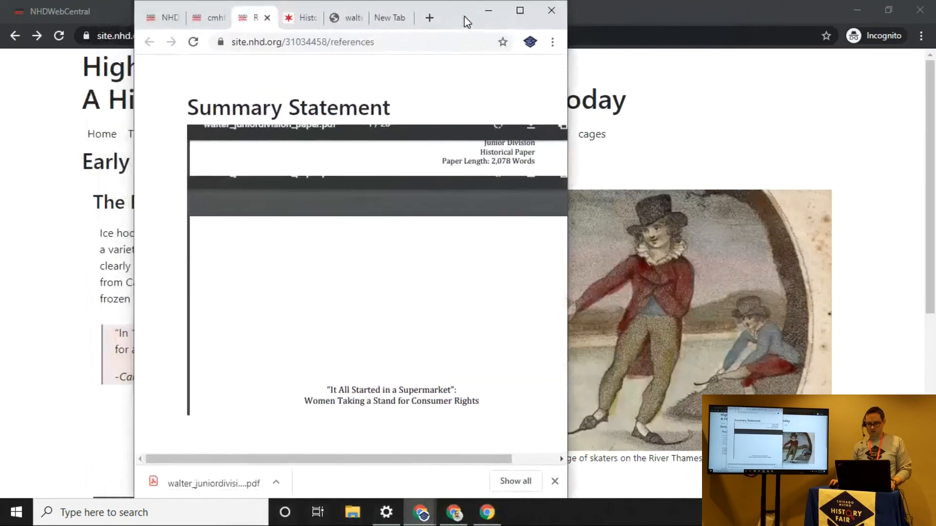
pyautogui.moveTo(567, 146); pyautogui.dragTo(815, 151)
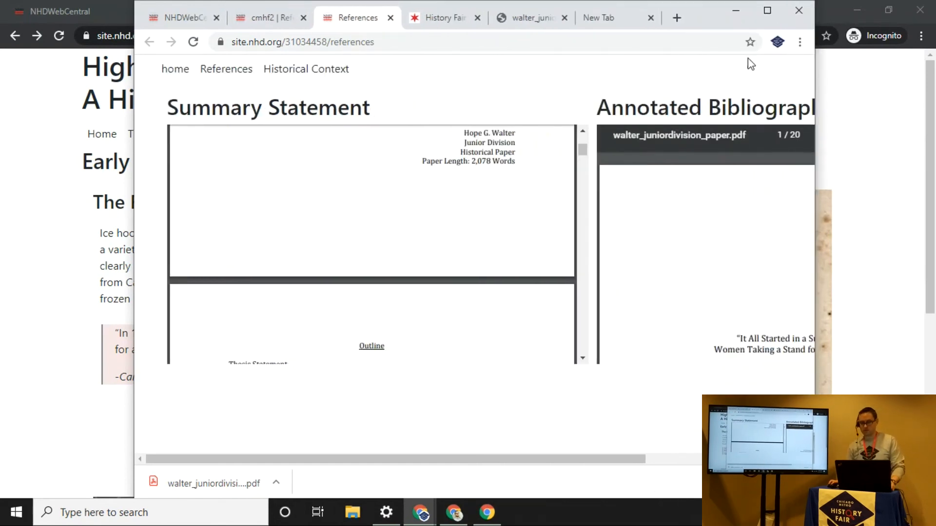
pyautogui.click(764, 12)
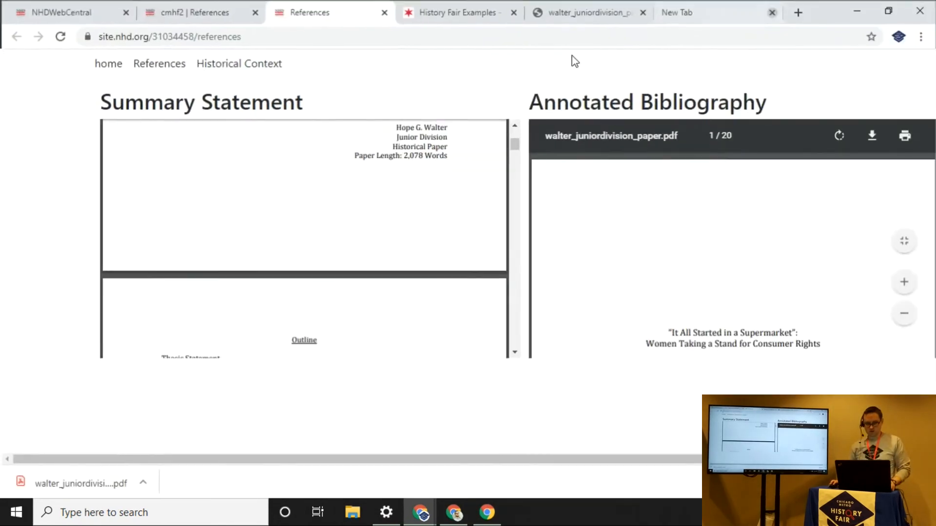
# - Close the References preview, History Fair Examples, PDF paper and blank browser tabs to return to the page editor
pyautogui.click(384, 12)
pyautogui.click(383, 11)
pyautogui.click(384, 12)
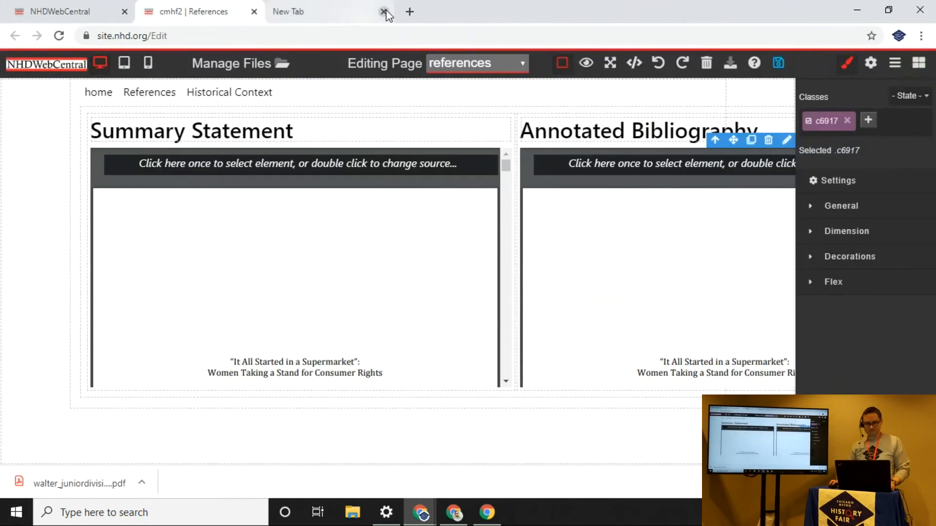
pyautogui.click(384, 12)
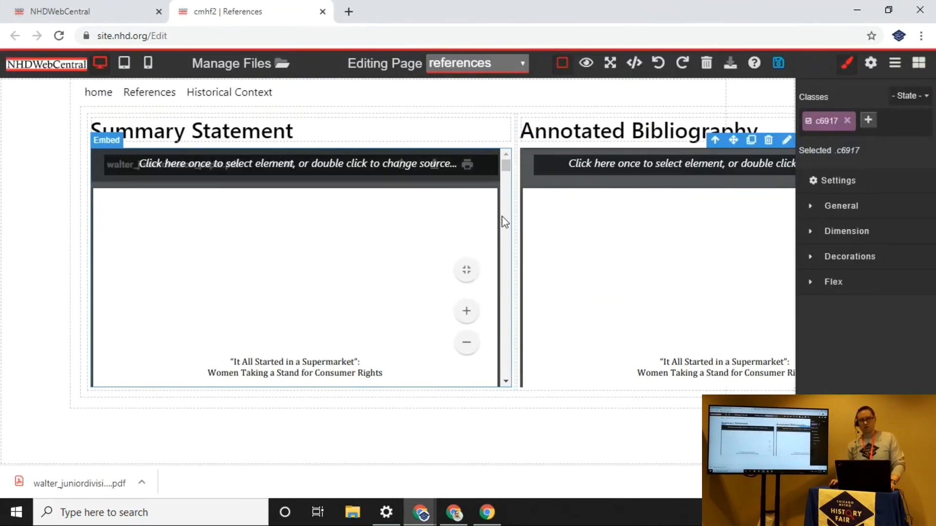
# - Clear the width value of the Summary Statement PDF embed and save the page
pyautogui.click(191, 165)
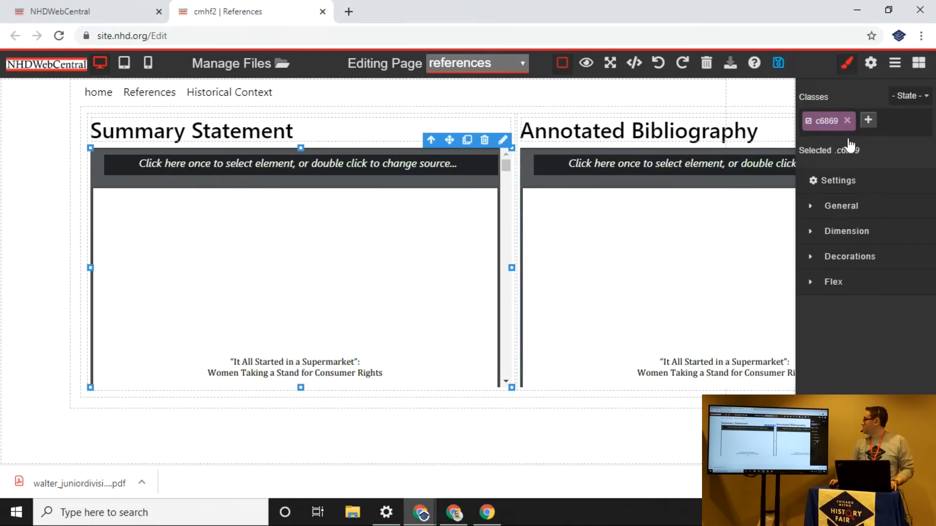
pyautogui.click(859, 236)
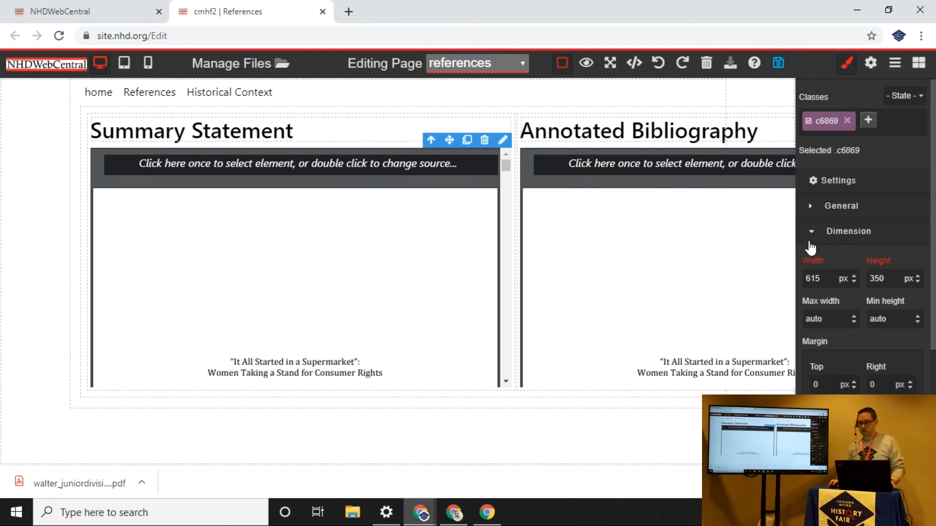
pyautogui.doubleClick(825, 278)
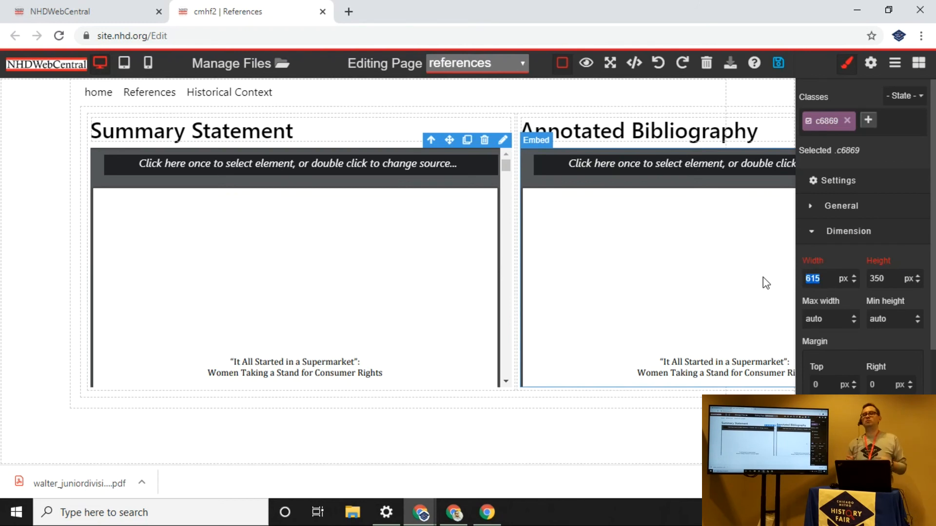
pyautogui.write('100%')
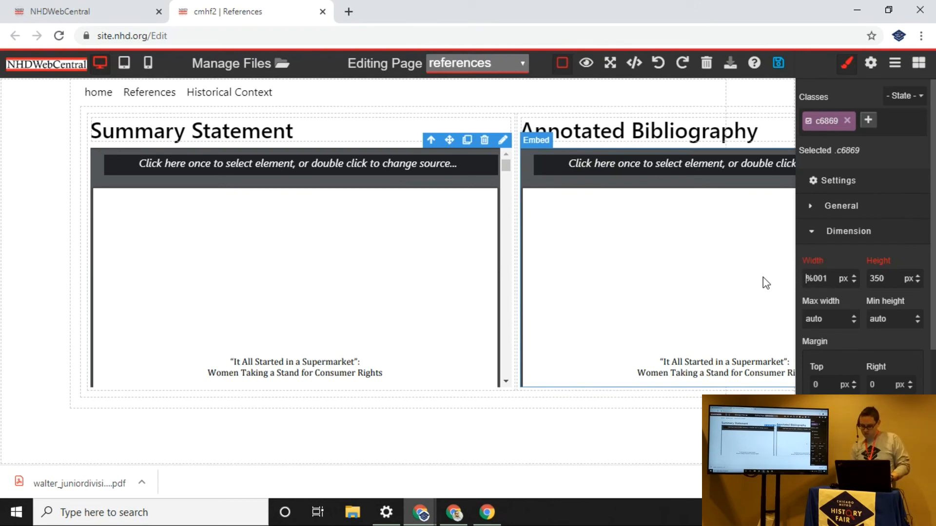
pyautogui.press('Delete')
pyautogui.press('Delete')
pyautogui.press('Delete')
pyautogui.press('Delete')
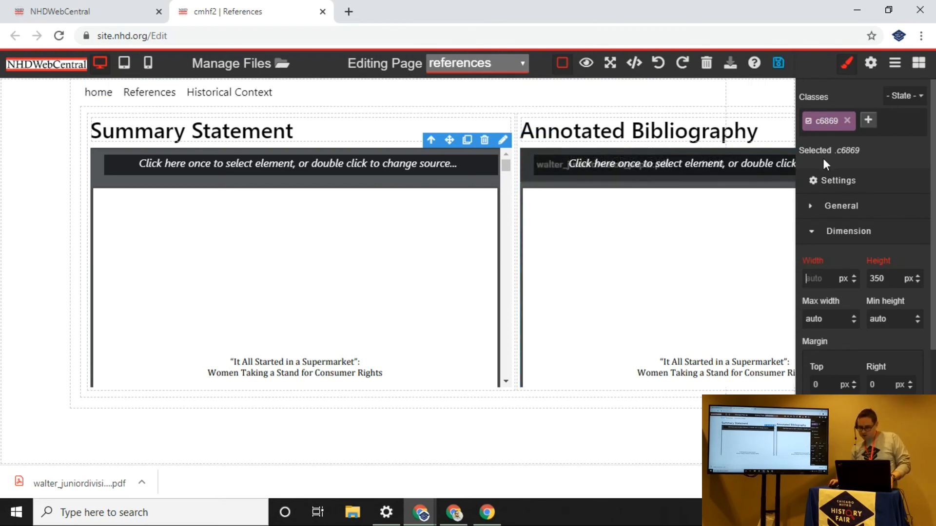
pyautogui.click(778, 62)
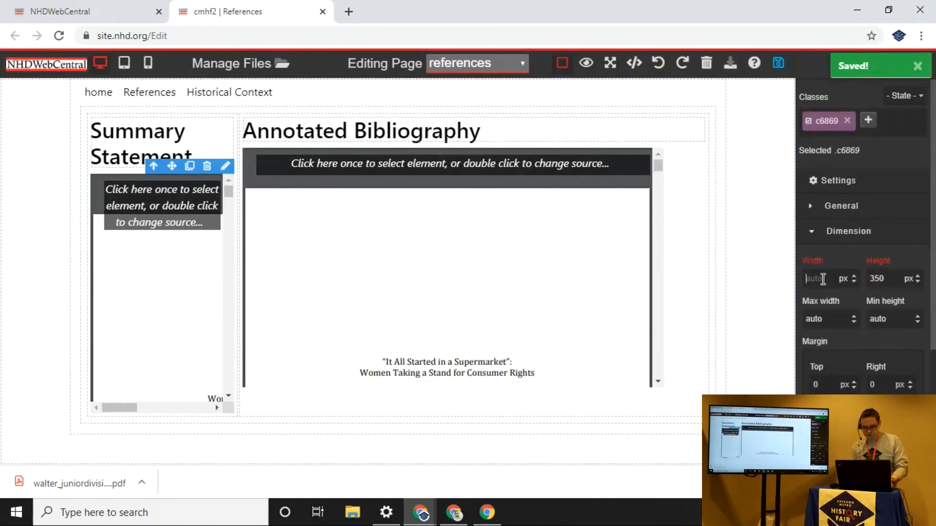
# - Set the width of the Summary Statement PDF embed to 100%
pyautogui.write('100')
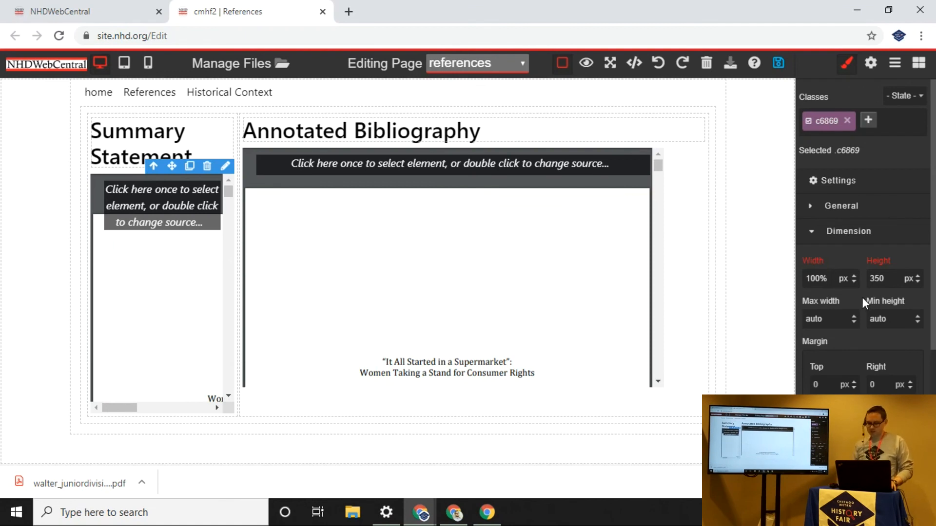
pyautogui.press('Return')
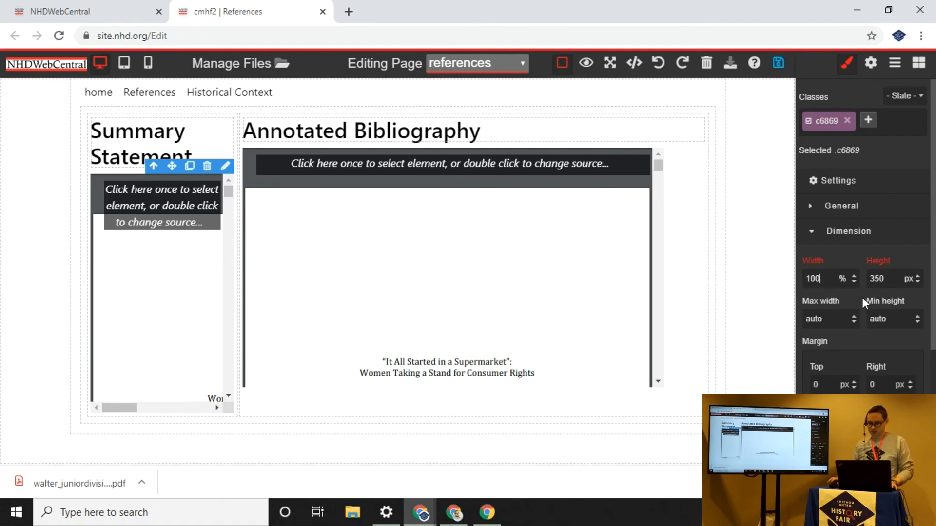
pyautogui.click(762, 310)
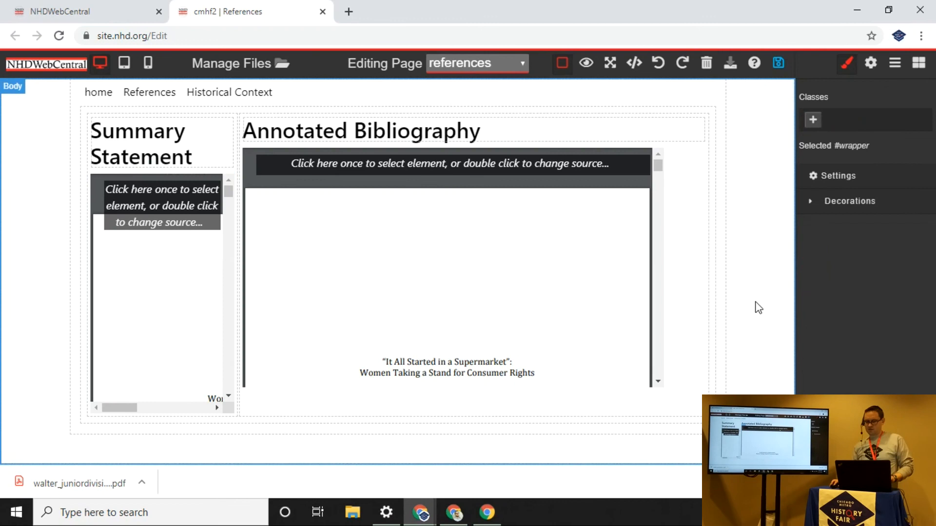
# - Set the width of the Annotated Bibliography PDF embed to 100%
pyautogui.click(476, 164)
pyautogui.doubleClick(834, 286)
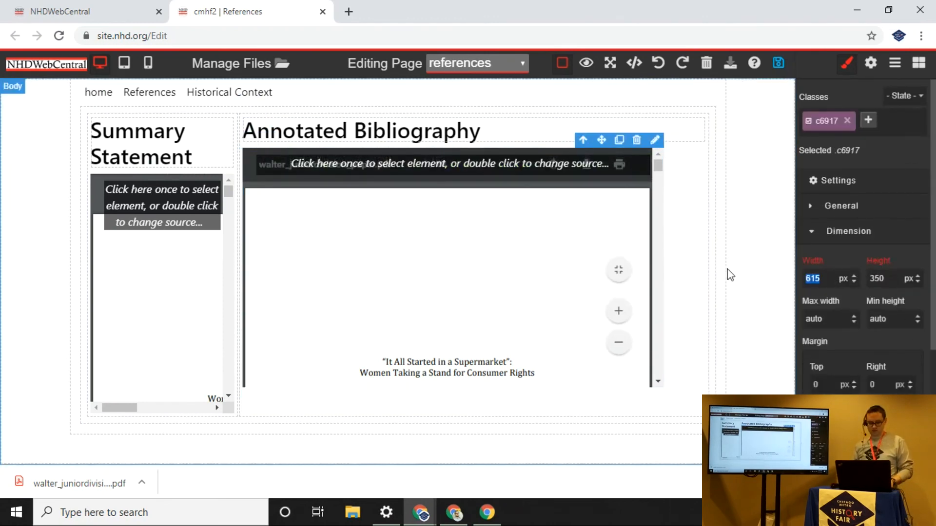
pyautogui.write('100%')
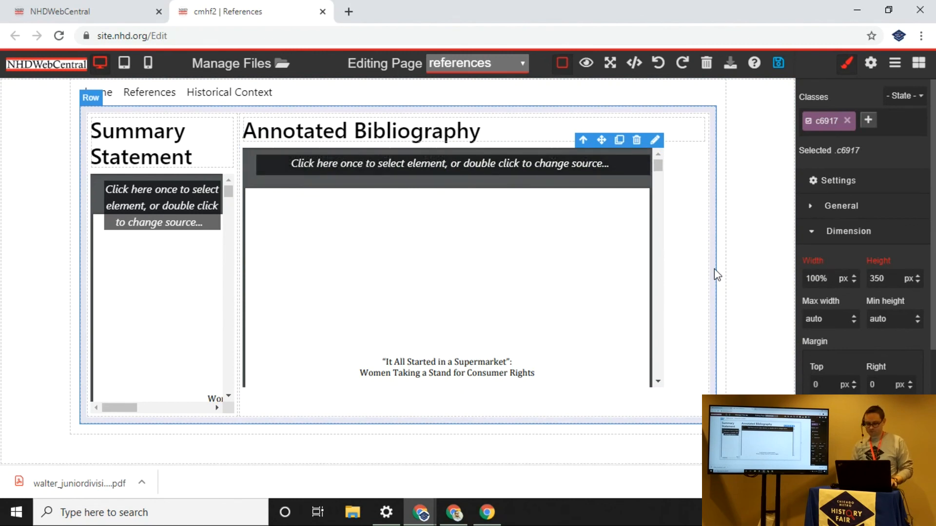